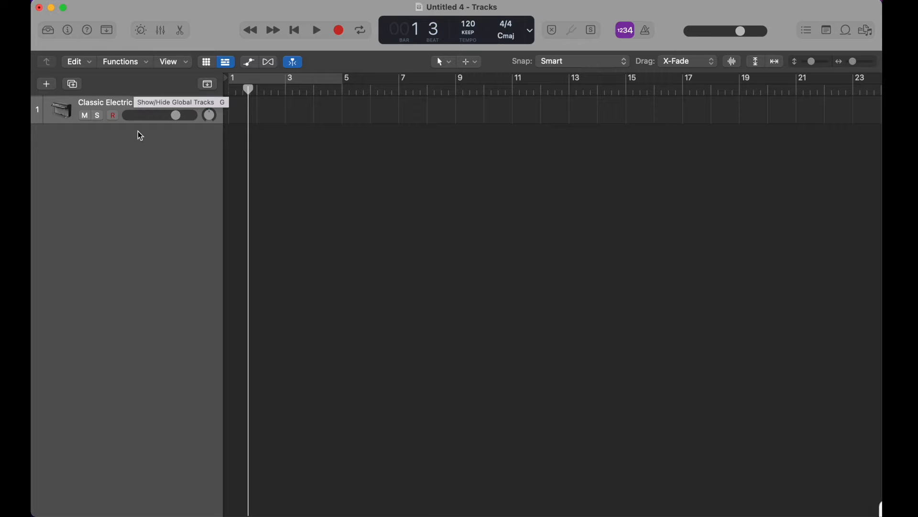
Step: Create a MIDI region at bar 1 on the Classic Electric Piano track and open it in the Piano Roll without the automation area
right_click(236, 114)
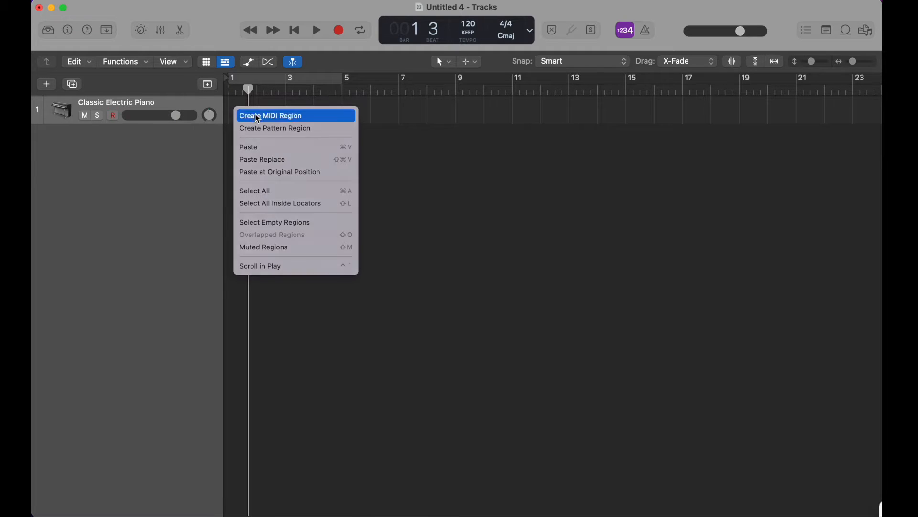
click(245, 114)
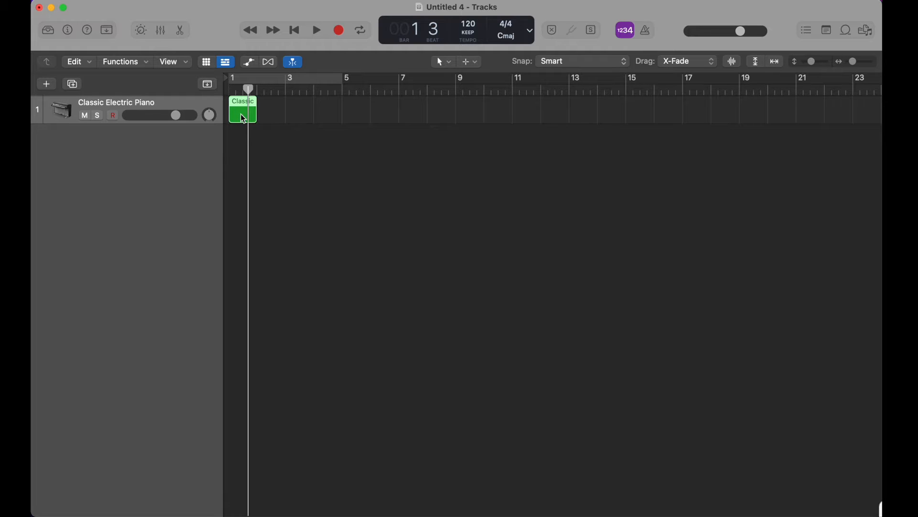
double_click(241, 115)
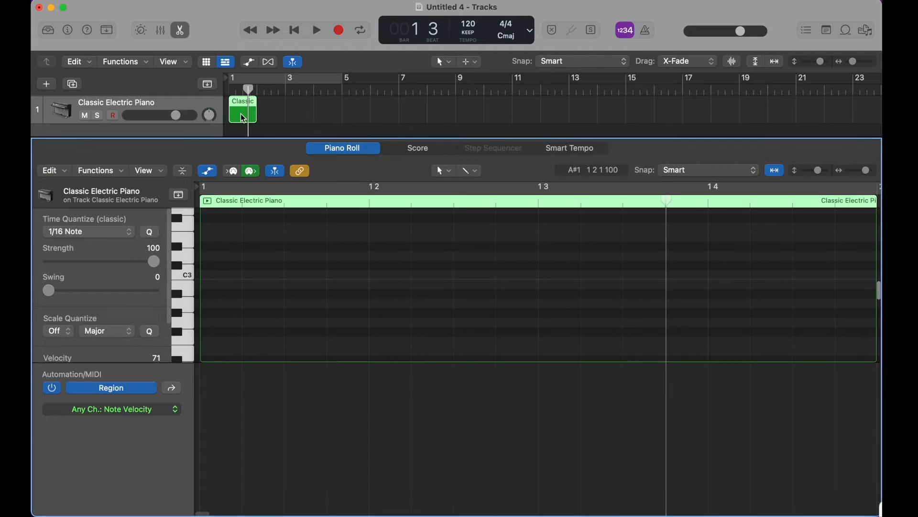
click(208, 172)
Step: Paint a descending run of eight short notes from B2 to B1 with the Brush tool, starting at the region's beginning
key(t)
key(p)
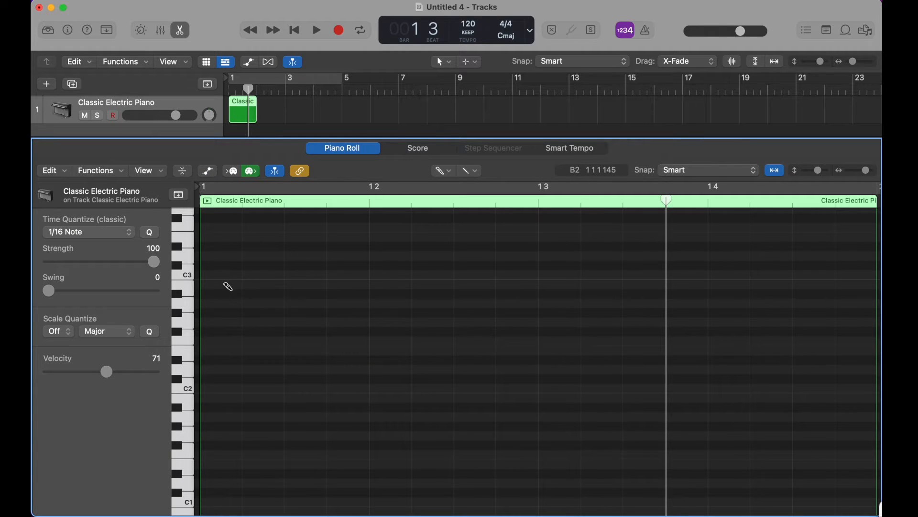
click(522, 400)
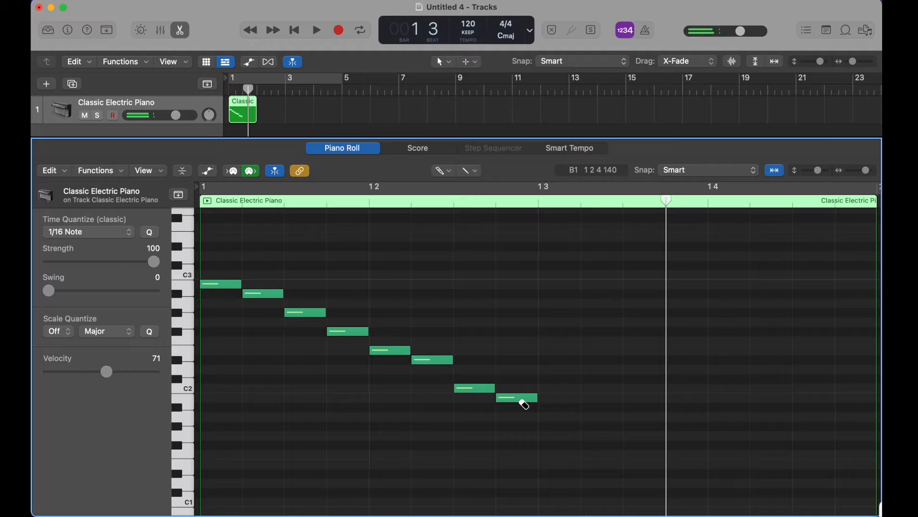
mouse_move(524, 405)
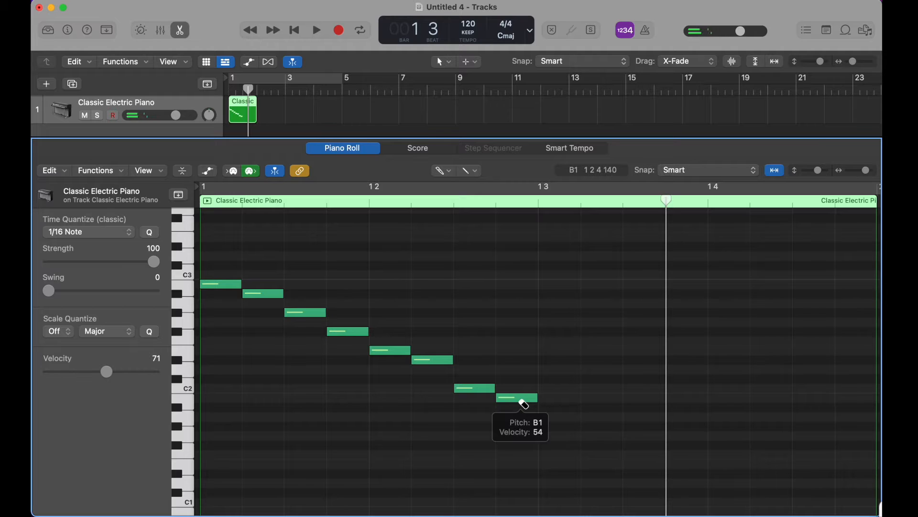
Step: Draw three long notes of increasing length on B1, F#1 and D1 with the Pencil tool, all starting under the second note
key(t)
key(p)
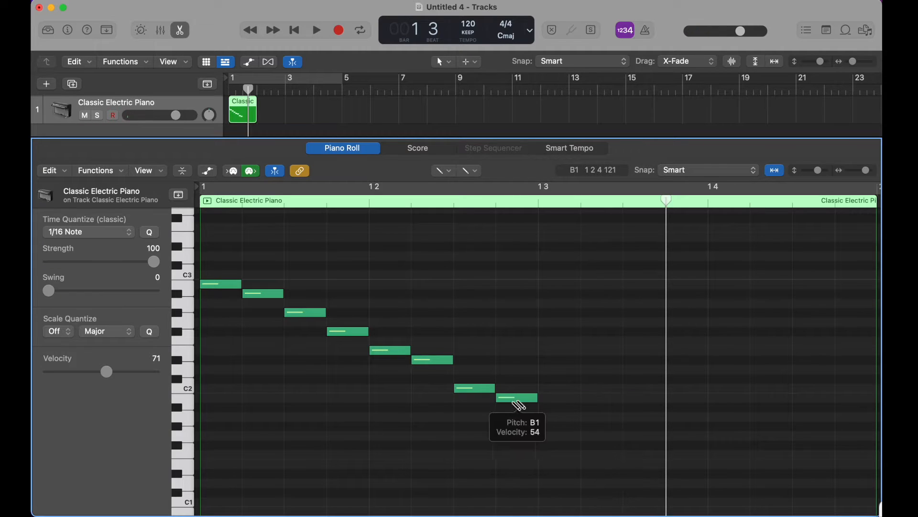
drag(248, 398, 415, 398)
drag(259, 444, 559, 430)
scroll(317, 485, down, 3)
drag(263, 437, 492, 443)
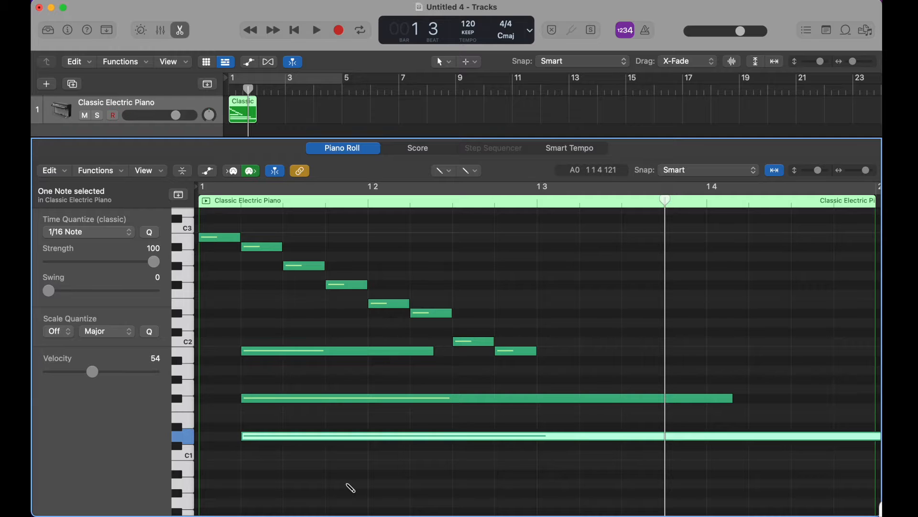
Step: Shorten the last B1 note of the run to 0 0 0 160, and trim the four middle notes together to short stabs
key(t)
key(t)
drag(533, 351, 523, 351)
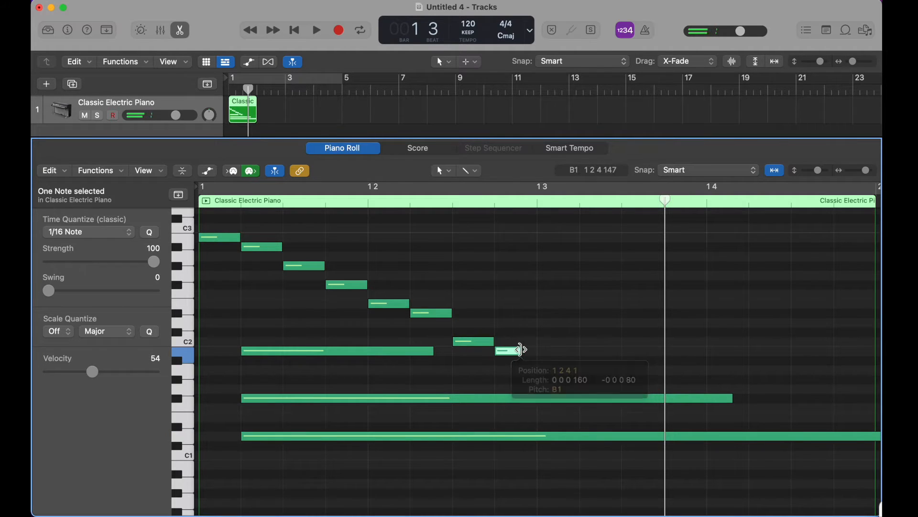
drag(453, 320, 281, 247)
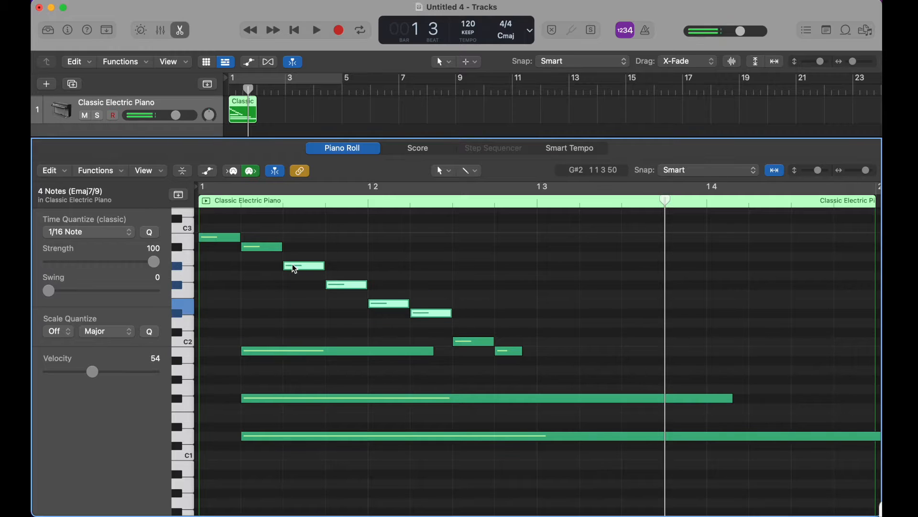
drag(364, 285, 332, 282)
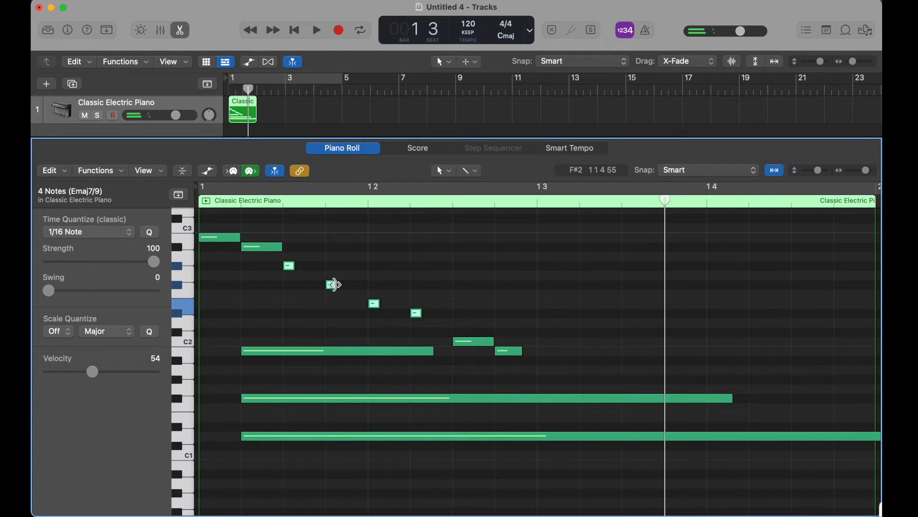
Step: Raise the short G#2 note by one semitone to A2 and clear the note selection
click(311, 261)
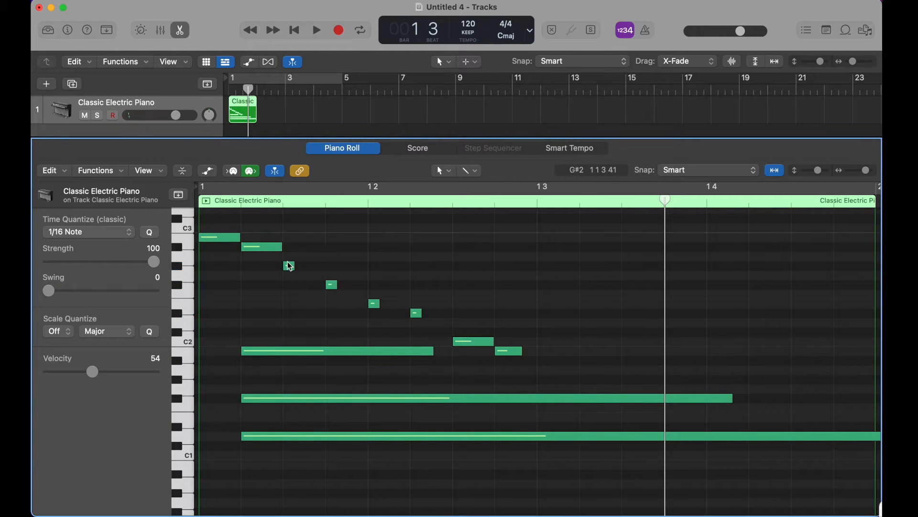
drag(290, 269, 290, 262)
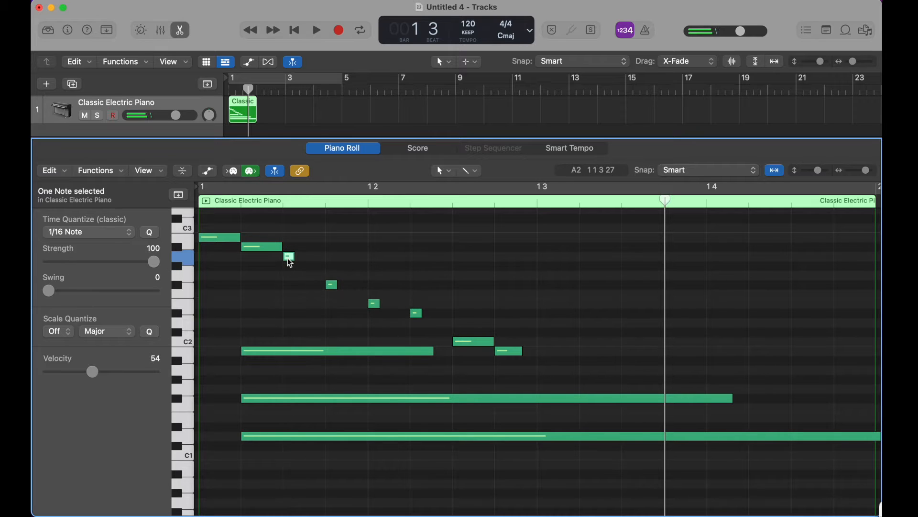
mouse_move(290, 263)
drag(605, 473, 211, 242)
click(315, 236)
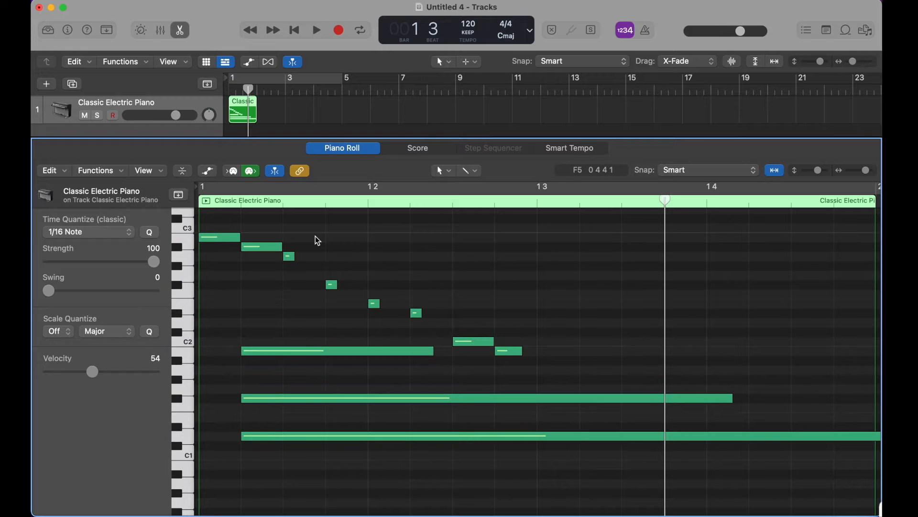
Step: Audition the long B1 note at velocities 7, 22 and 127, and leave its velocity at 67
click(283, 352)
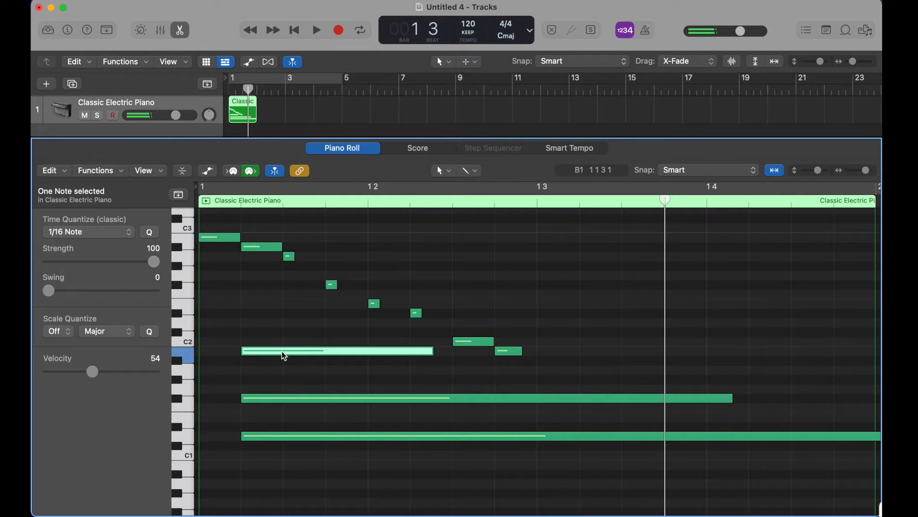
drag(92, 371, 54, 372)
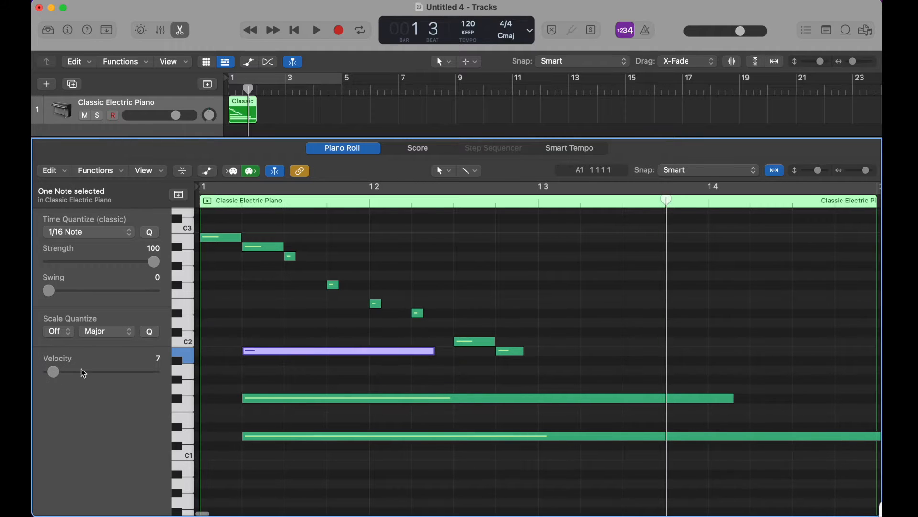
drag(267, 350, 268, 352)
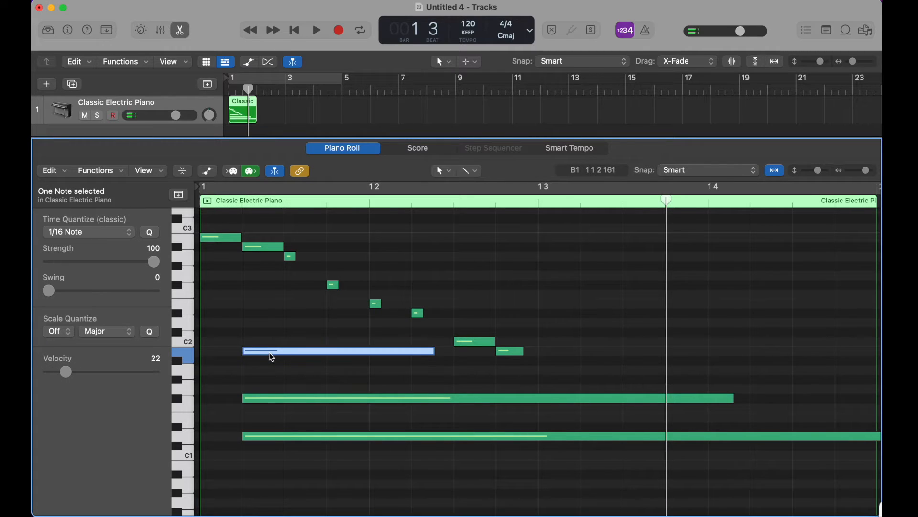
drag(69, 376, 256, 361)
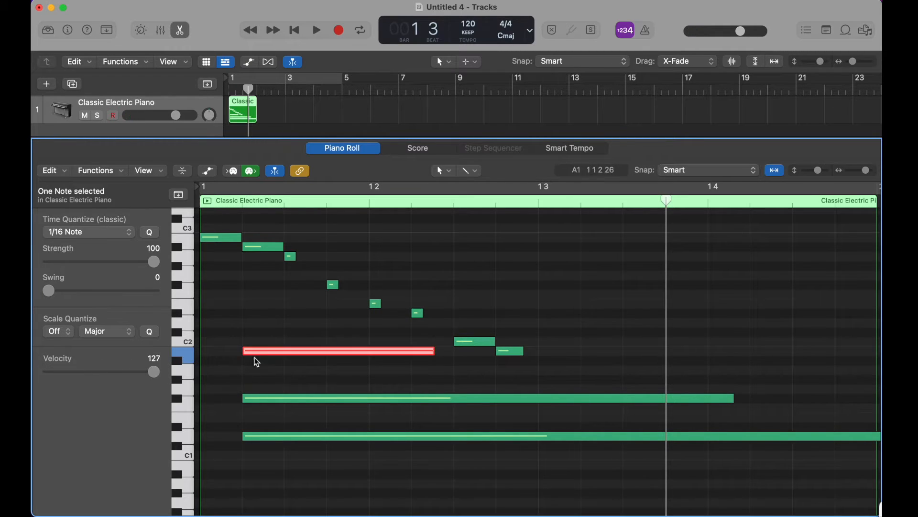
click(286, 350)
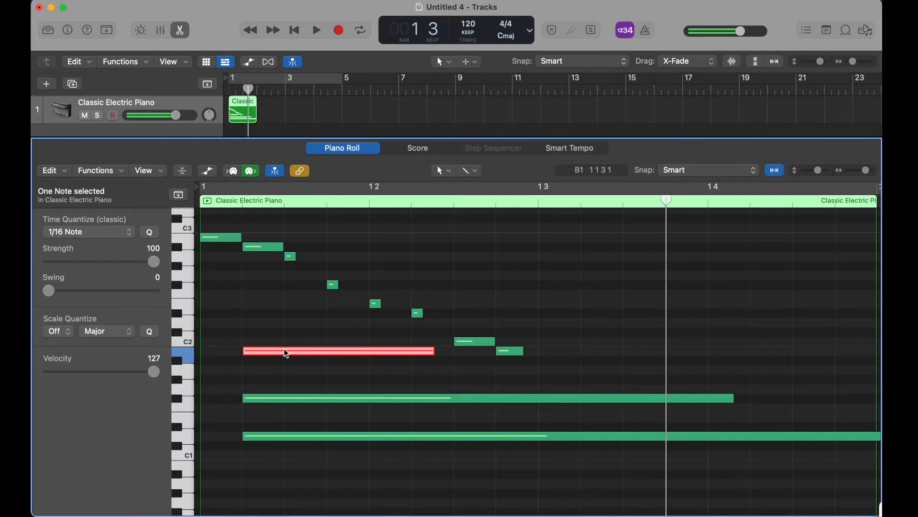
drag(148, 378, 104, 372)
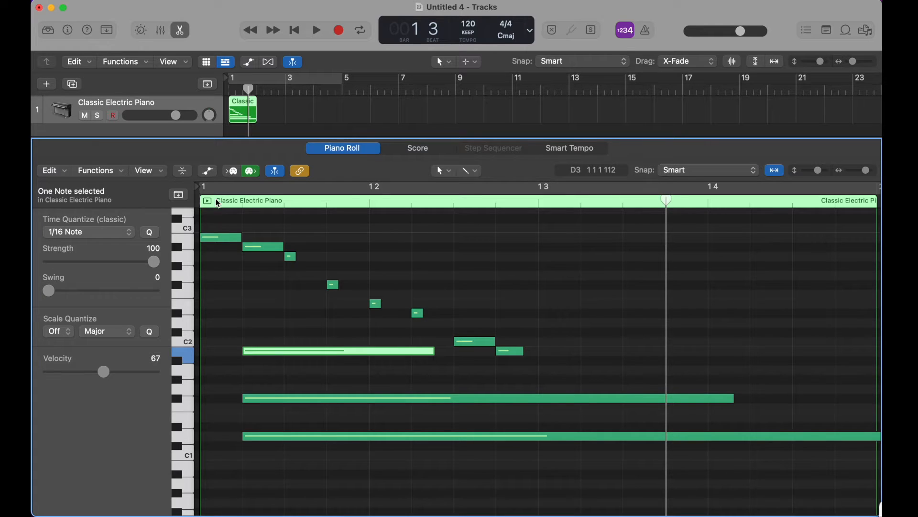
Step: Record a MIDI take from bar 3 on the record-enabled piano track with the metronome on, and review its notes in the Piano Roll
key(p)
click(287, 90)
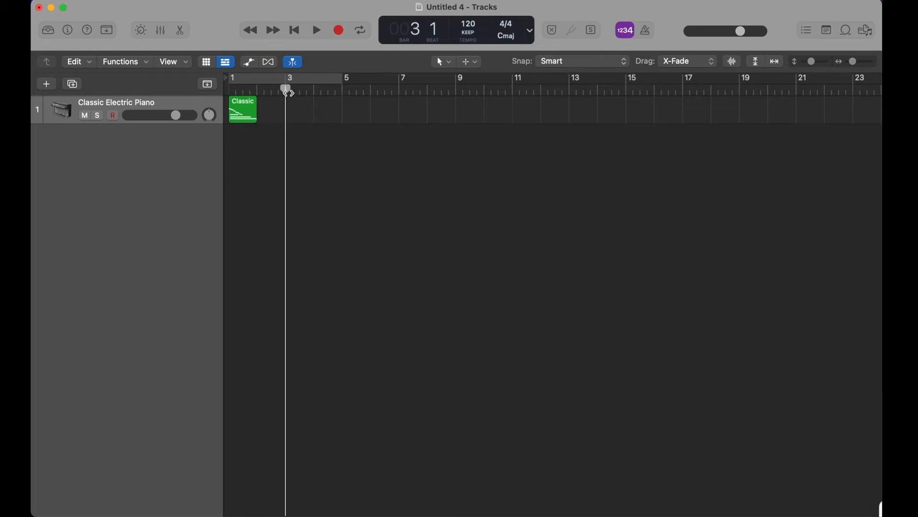
click(116, 118)
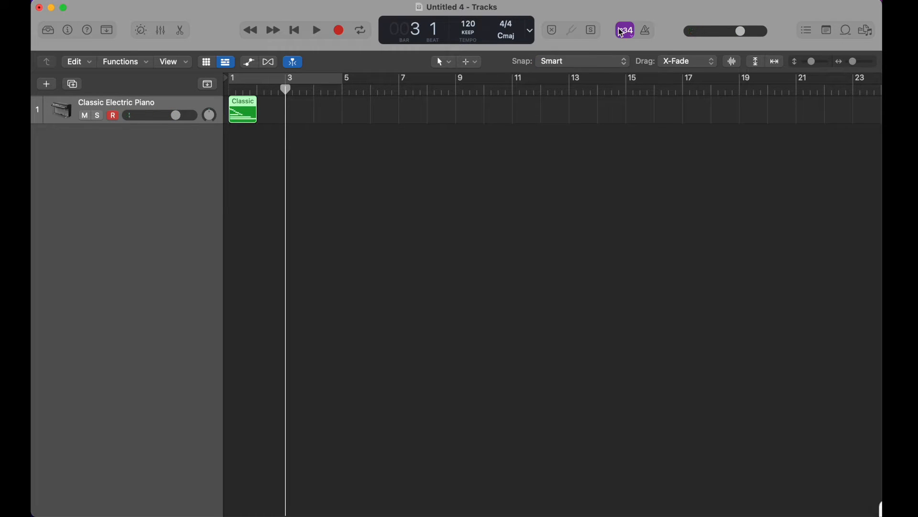
click(649, 32)
click(341, 34)
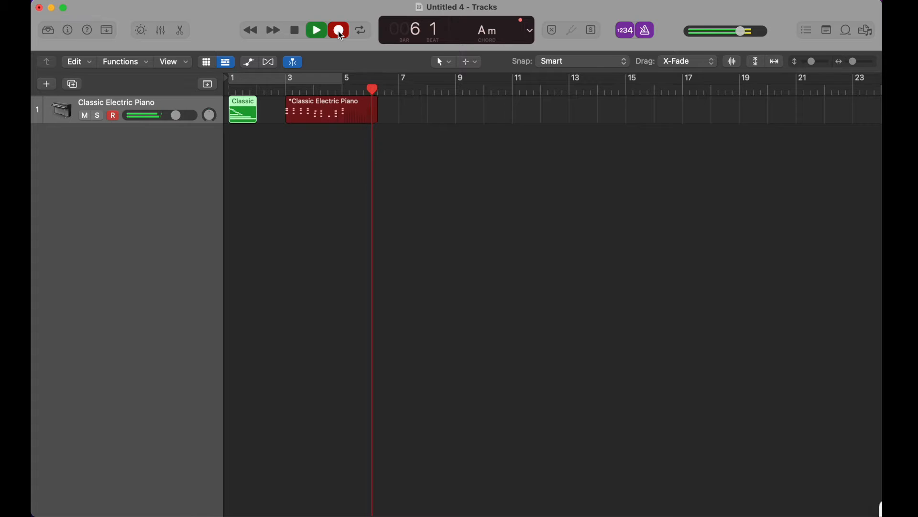
click(340, 32)
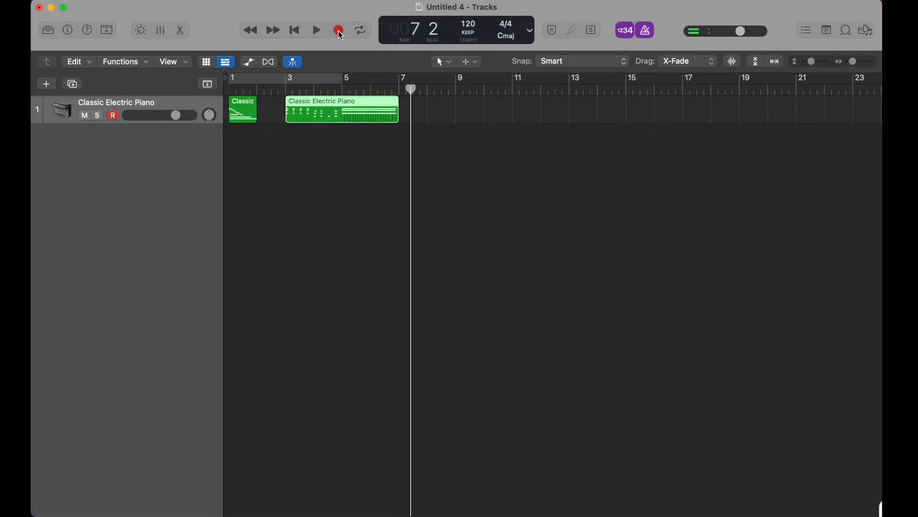
double_click(318, 118)
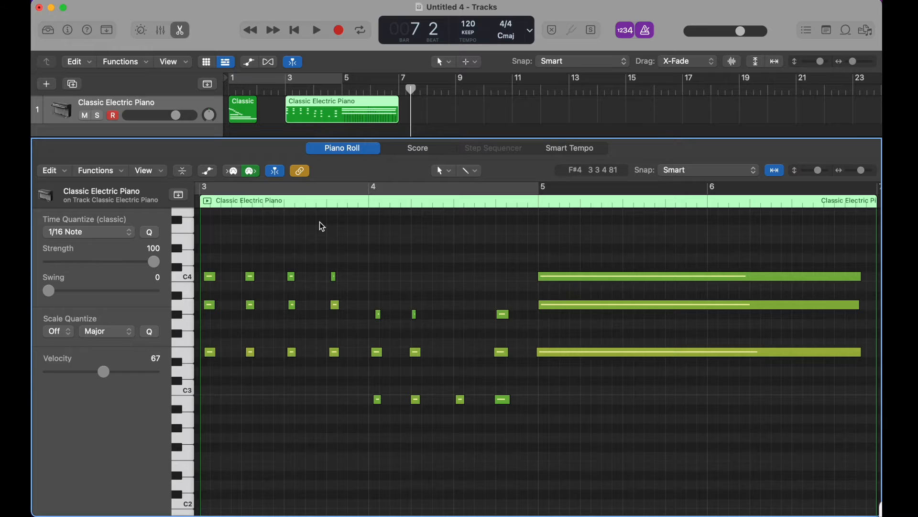
key(e)
Step: Move the hand-drawn region from bar 1 to bar 9, extend its end to bar 11, and check its notes in the Piano Roll
drag(245, 110, 480, 113)
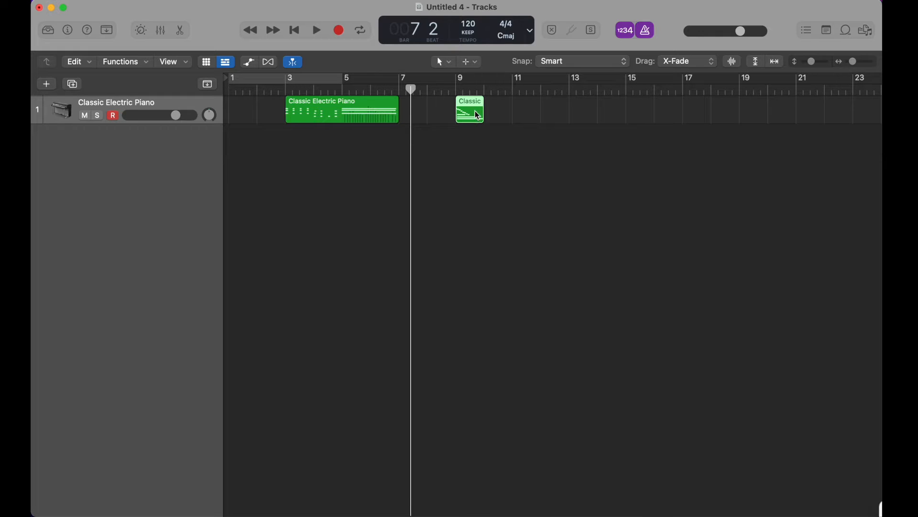
drag(483, 121, 513, 120)
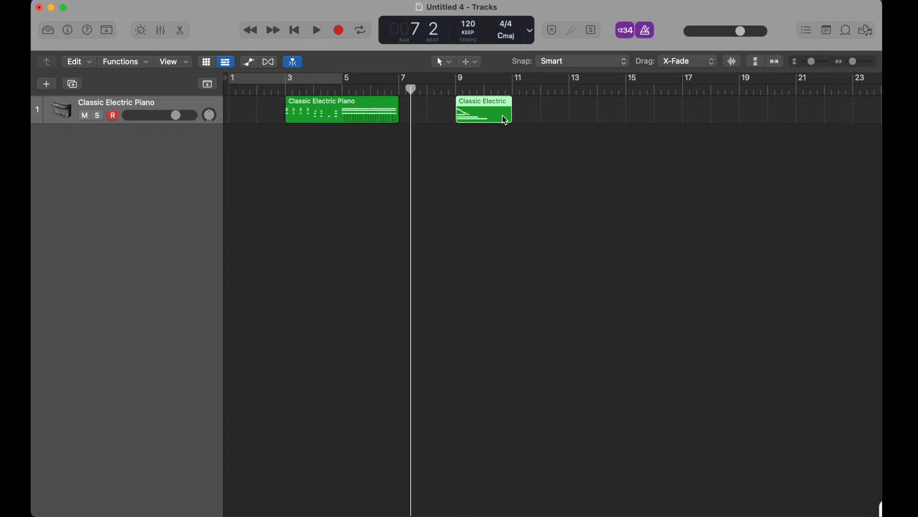
double_click(491, 102)
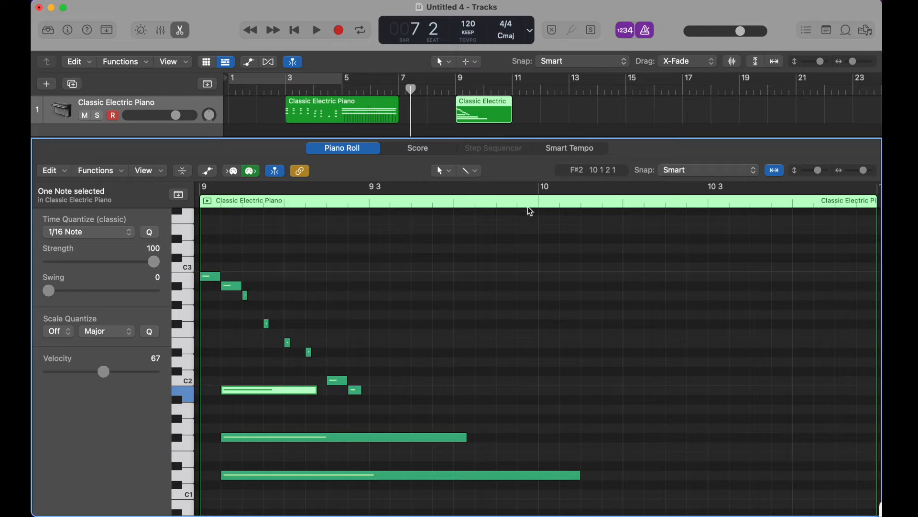
double_click(504, 109)
Step: Time-stretch the moved region so its notes spread across bars 9 to 11, and place the playhead at bar 9
mouse_move(510, 117)
mouse_down()
mouse_move(481, 117)
mouse_move(510, 118)
mouse_up()
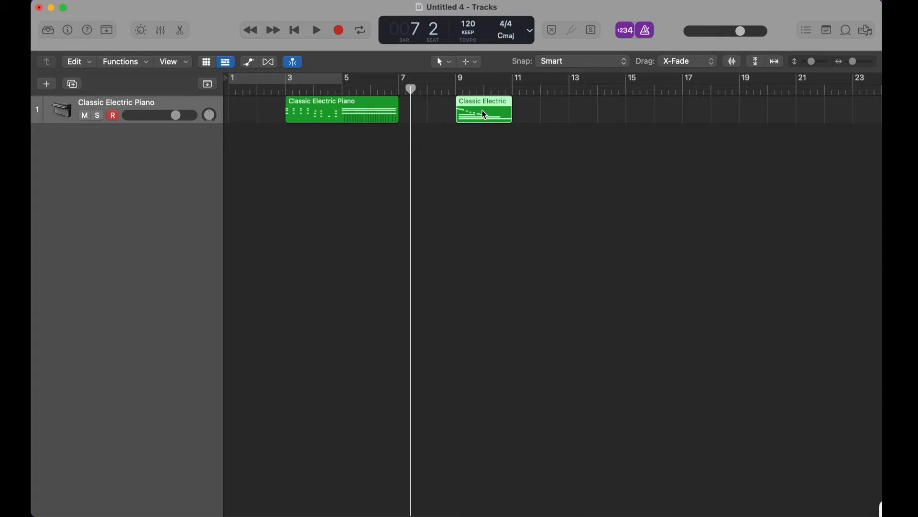
click(456, 89)
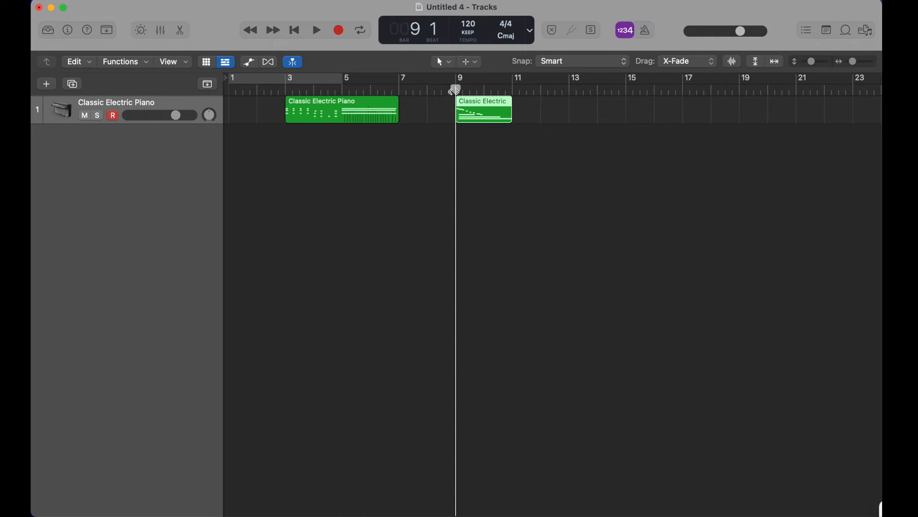
Step: Open the stretched region in the Piano Roll and cut the long B1 note into five pieces with the Scissors tool
double_click(481, 110)
key(t)
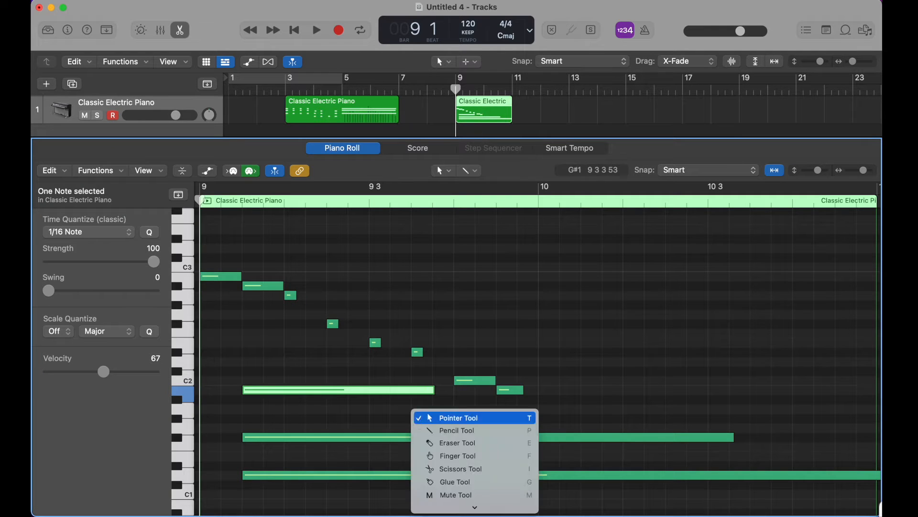
click(444, 471)
click(319, 389)
click(344, 390)
click(368, 390)
click(387, 390)
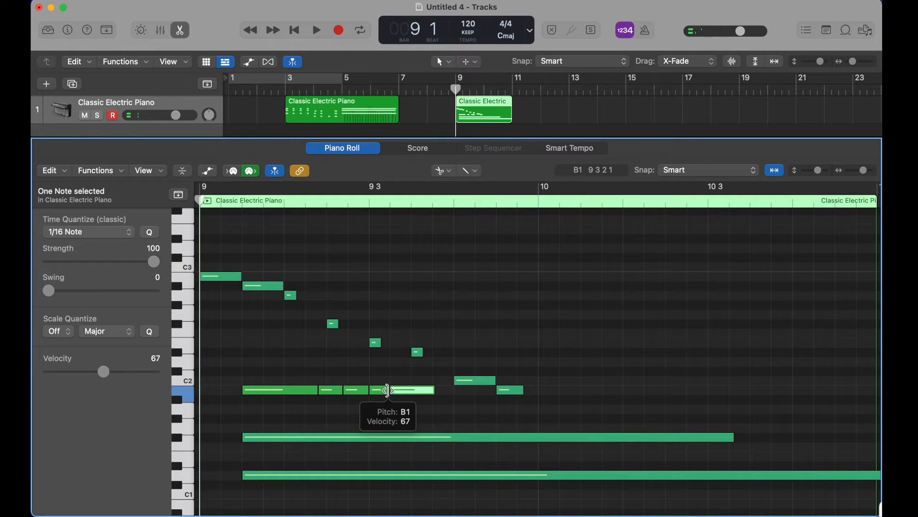
Step: Shorten the first B1 piece to 0 0 3 52 and trim the end of the long F#1 note with the Finger tool
key(t)
click(414, 427)
mouse_move(266, 390)
mouse_down()
mouse_move(244, 386)
mouse_move(281, 391)
mouse_move(242, 400)
mouse_move(267, 398)
mouse_up()
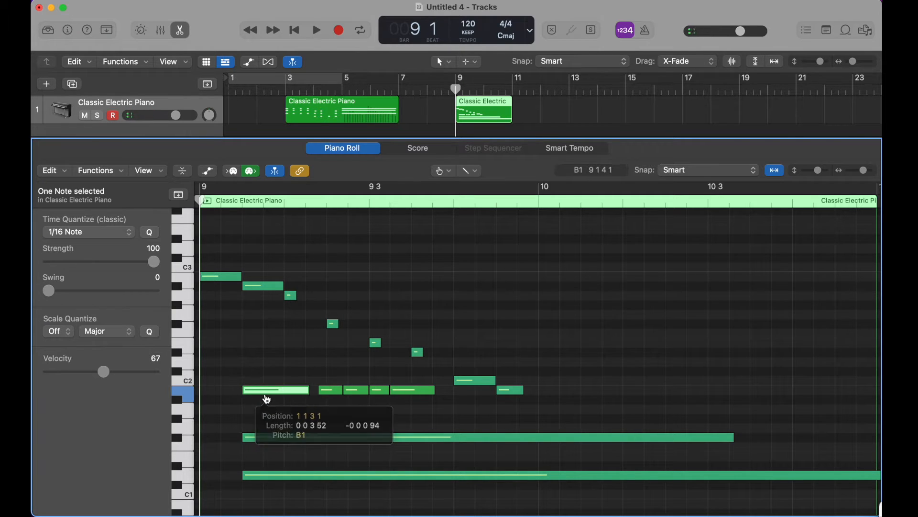
drag(275, 438, 199, 443)
Step: Adjust the velocity of the first B1 piece with the Velocity tool and close the Piano Roll
key(t)
key(v)
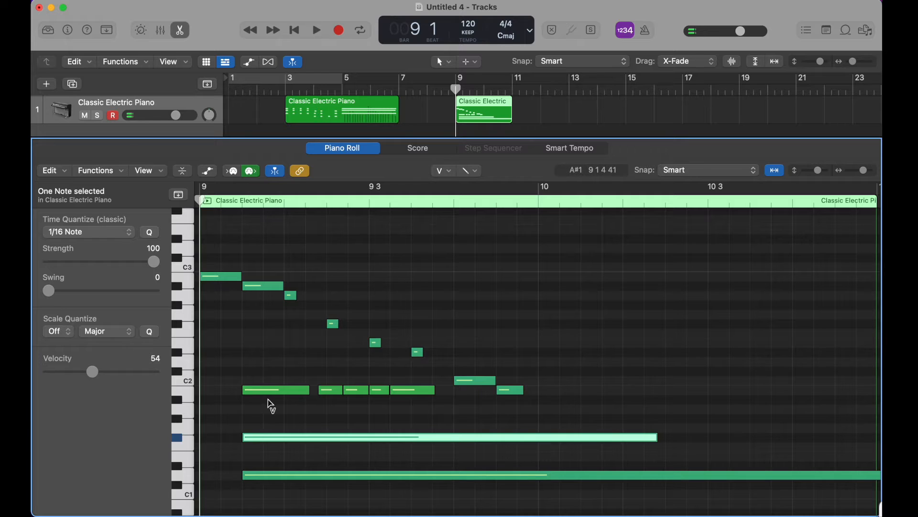
drag(275, 389, 361, 330)
key(e)
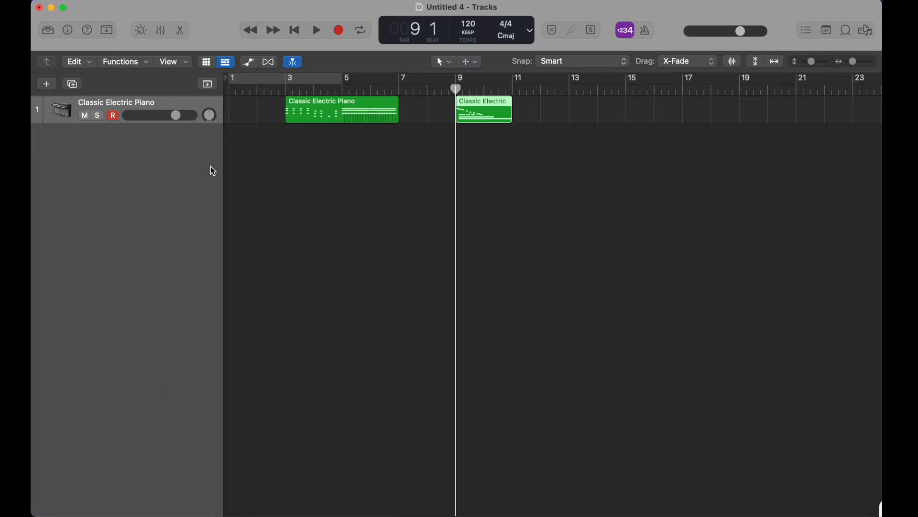
Step: Open the bar 3 region in the Piano Roll and move the A3 and E3 notes of bar 3's fourth chord slightly earlier
key(e)
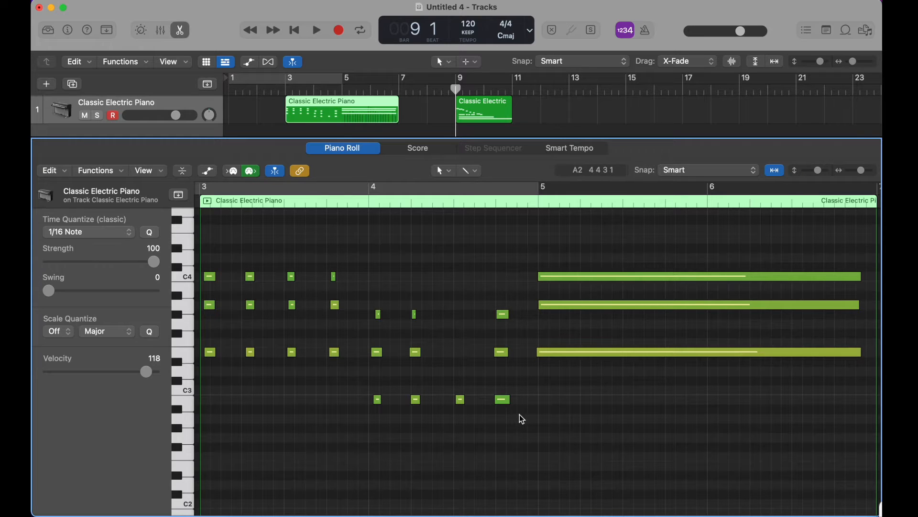
drag(529, 417, 364, 265)
click(375, 270)
drag(342, 371, 332, 406)
Step: Set the Piano Roll's snap behaviour to Snap Notes to Absolute Value
scroll(338, 381, down, 4)
click(668, 171)
click(689, 171)
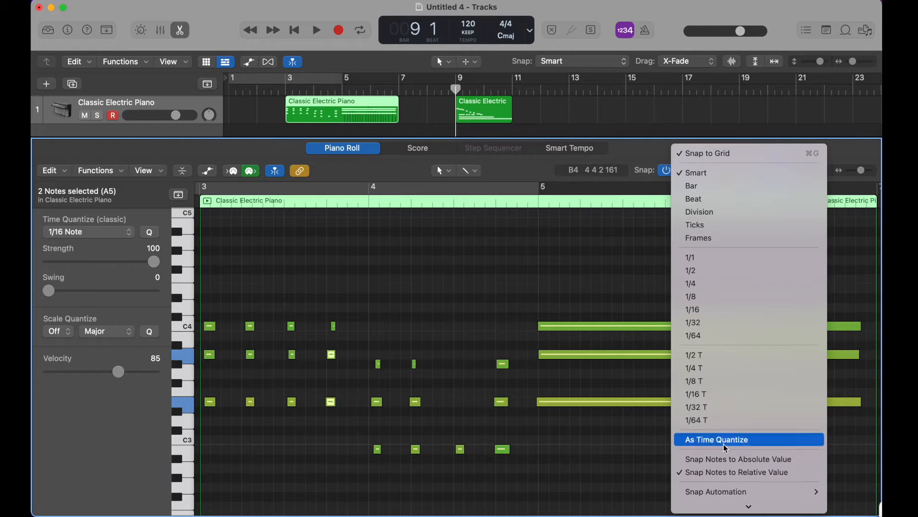
click(728, 459)
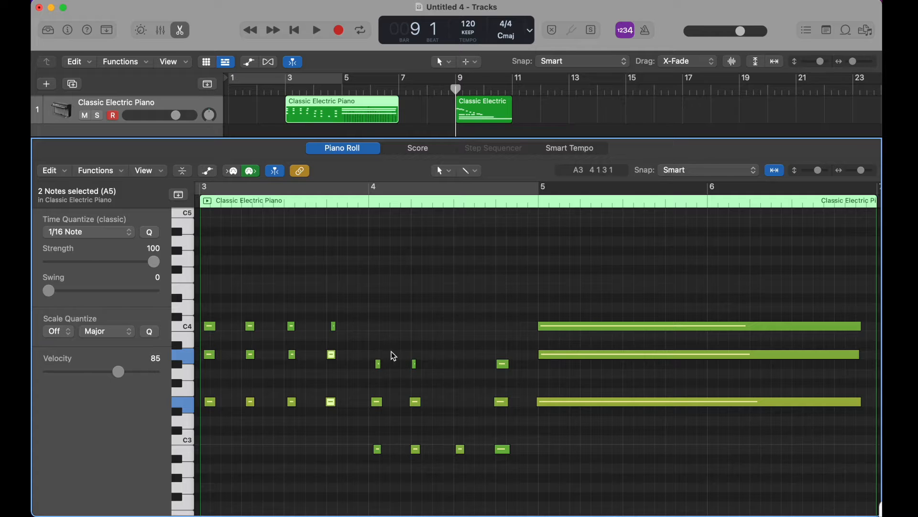
Step: Align the E3, A3 and C4 notes of bar 3's fourth chord to the 3 4 grid line
key(super+Right)
key(super+Right)
key(super+Right)
key(super+Right)
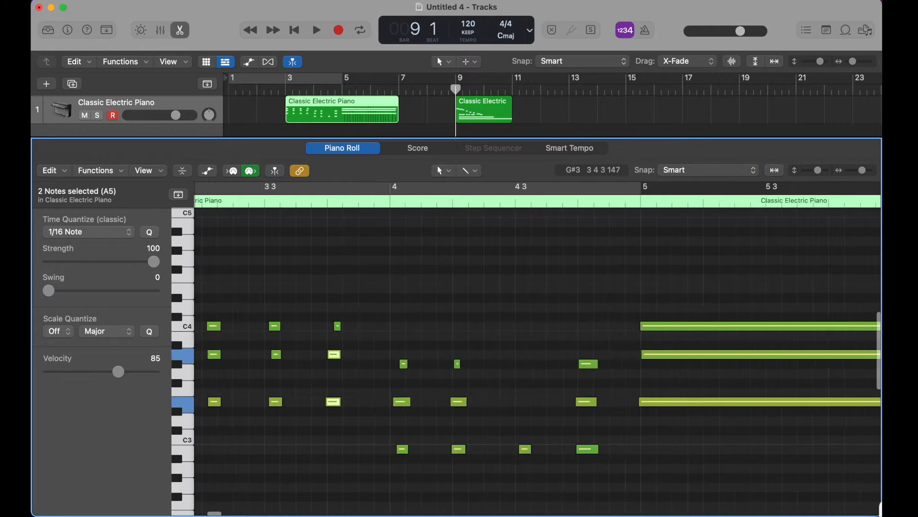
click(366, 376)
drag(348, 400, 353, 401)
drag(354, 331, 338, 331)
scroll(348, 332, right, 1)
key(super+Left)
key(super+Left)
key(super+Left)
key(super+Left)
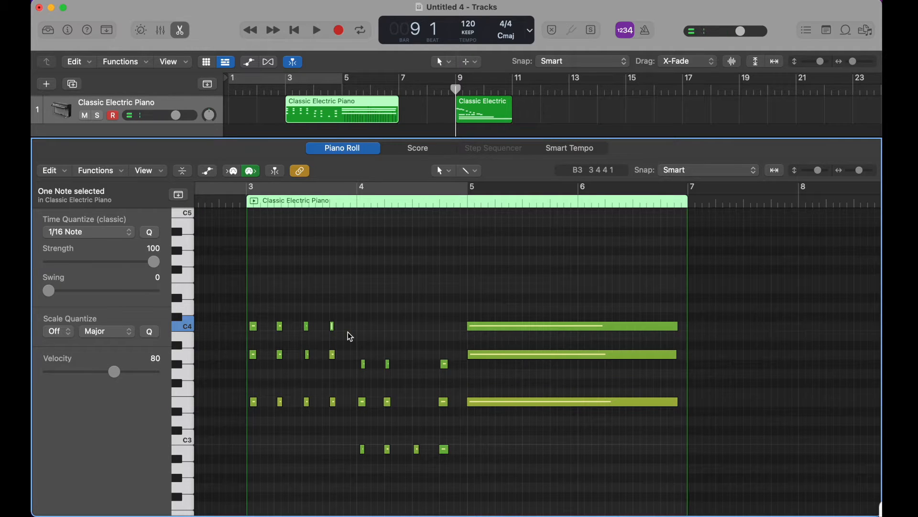
Step: Place the playhead at bar 3 and quantize the three notes of the first bar 3 chord to 1/16 Note
key(super+Right)
key(super+Right)
key(super+Right)
key(super+Right)
key(super+Right)
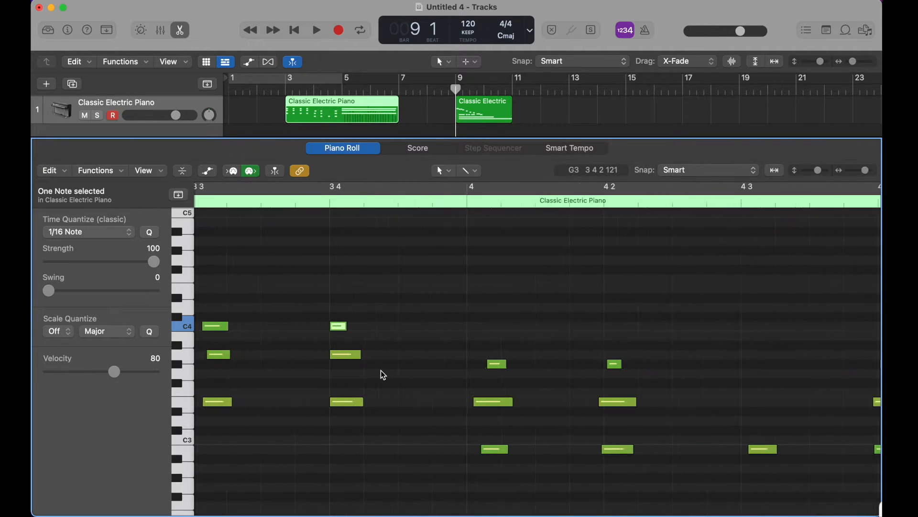
scroll(381, 370, left, 5)
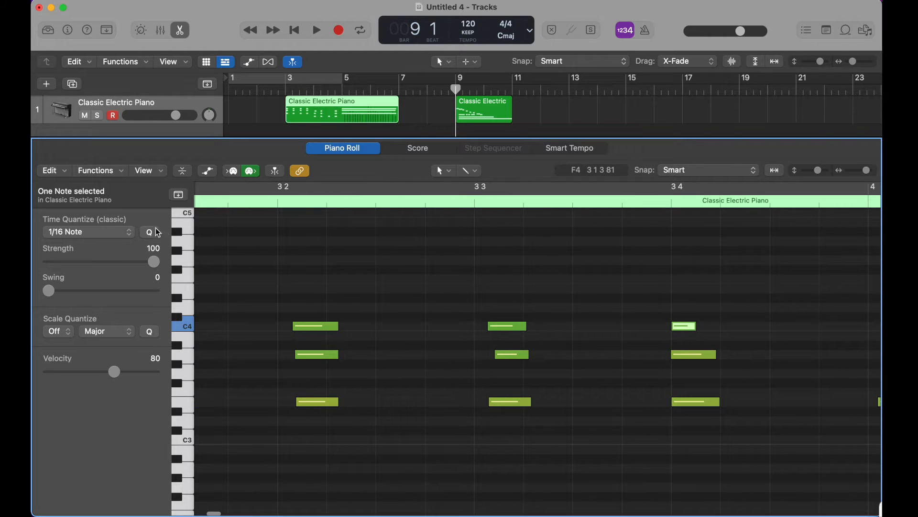
scroll(224, 269, left, 4)
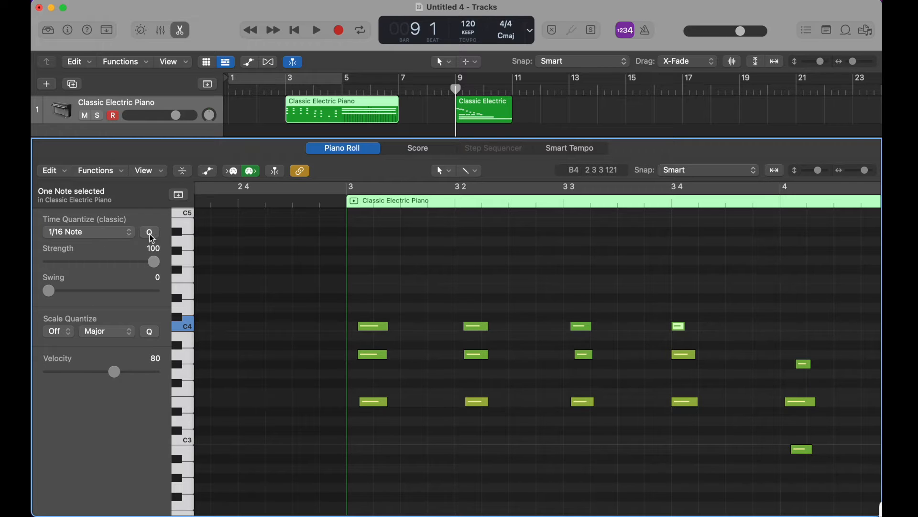
click(354, 201)
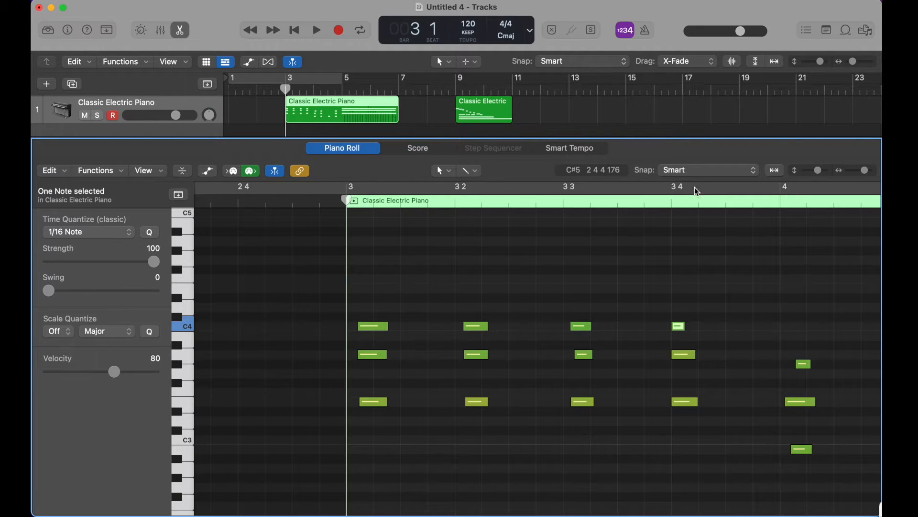
drag(369, 301, 371, 432)
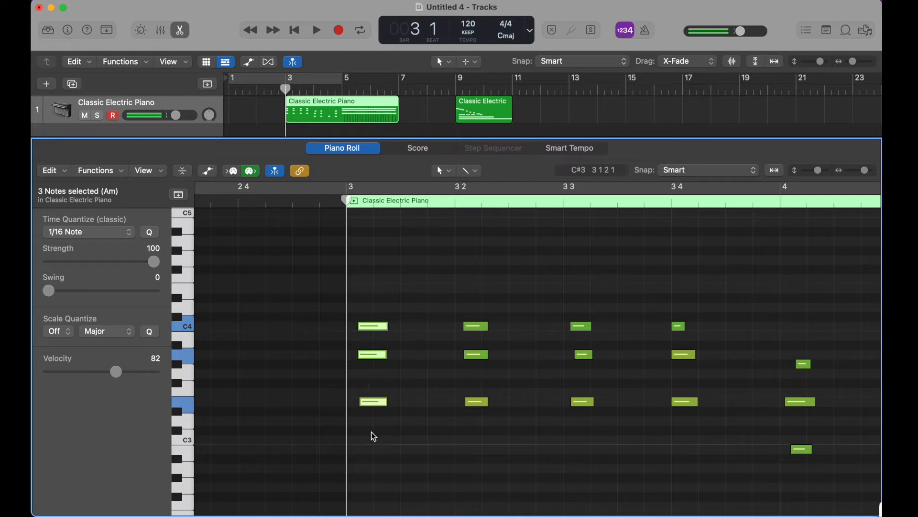
click(149, 232)
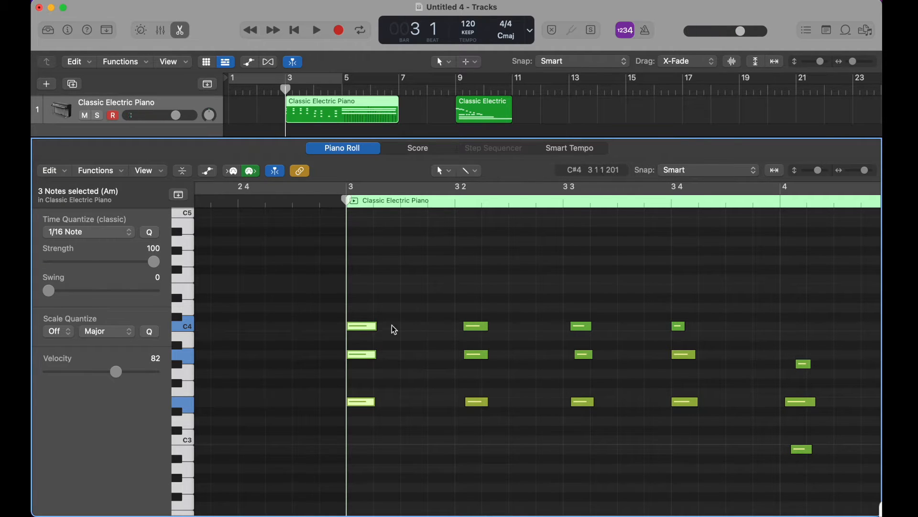
Step: Quantize the second and third chords of bar 3 to 1/16 Note
scroll(435, 323, right, 2)
drag(396, 291, 579, 456)
click(155, 235)
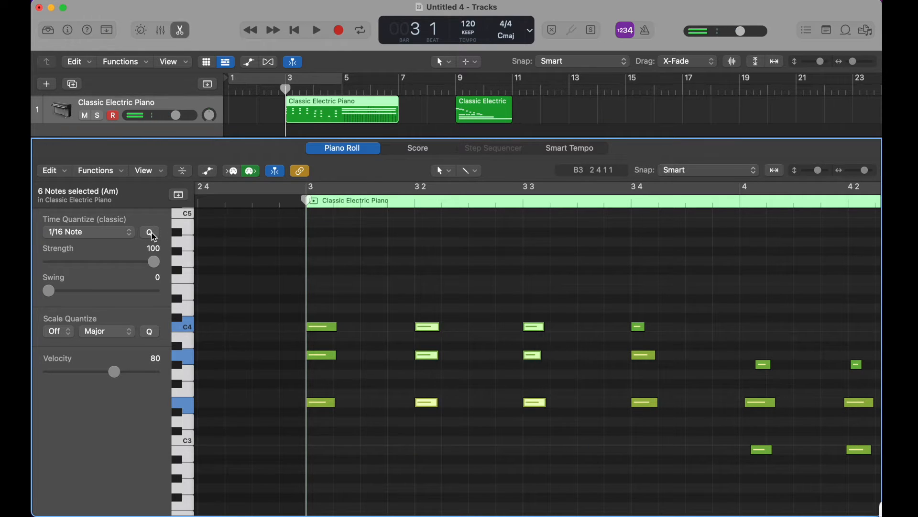
Step: Lower the quantize strength of the twelve bar 3 notes to 0 and return it to 100
drag(656, 421, 315, 296)
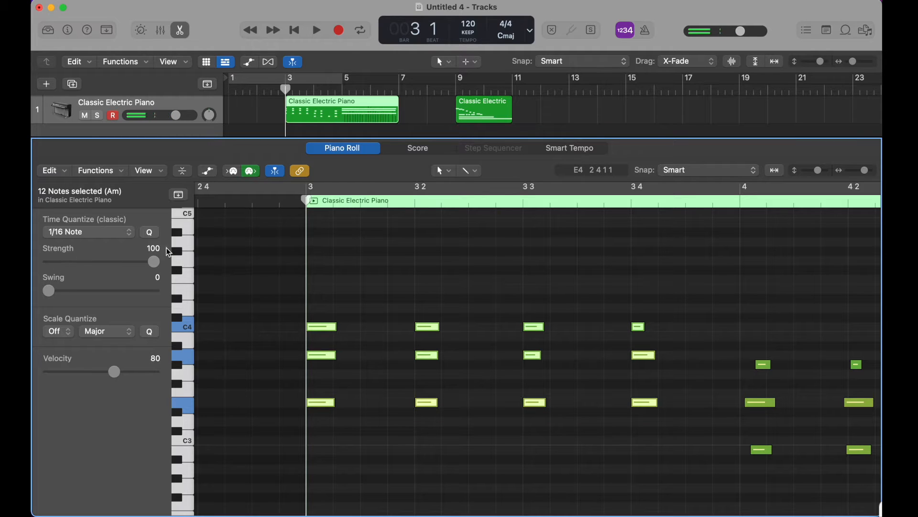
drag(162, 263, 33, 270)
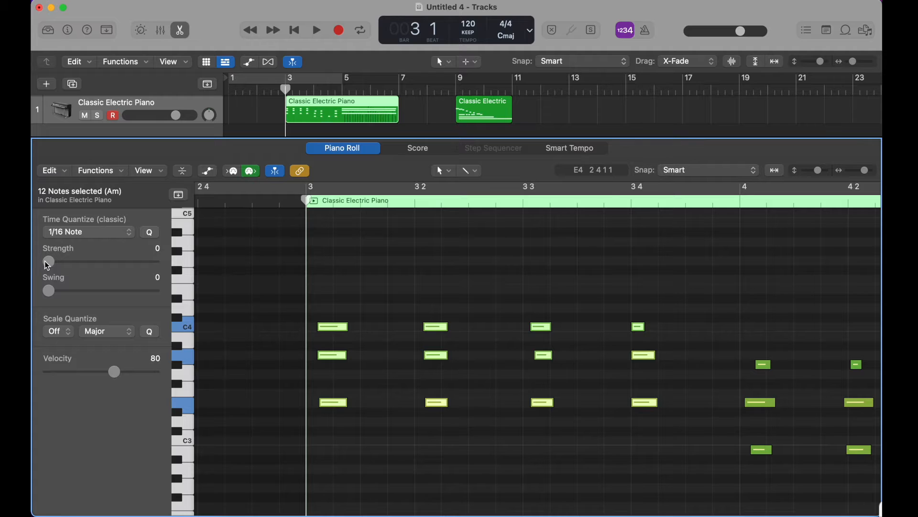
drag(49, 264, 158, 261)
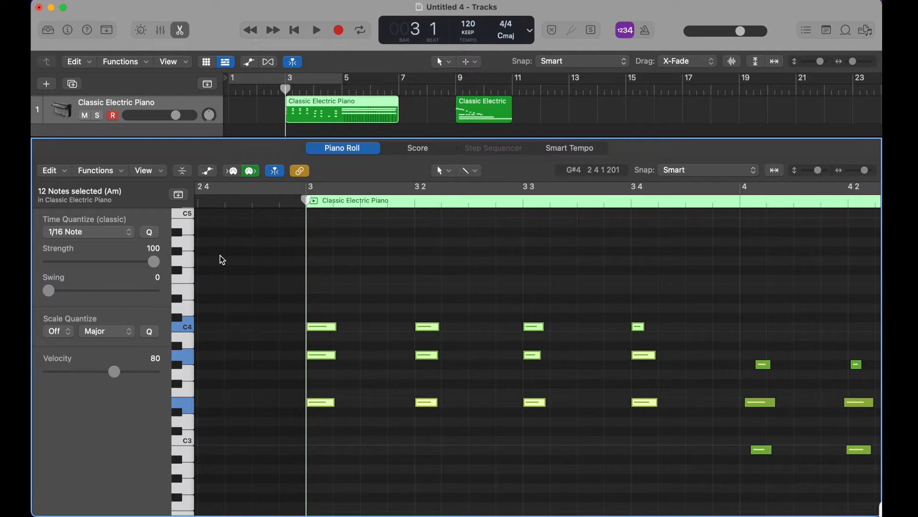
Step: Quantize all bar 4 notes to 1/16 Note and copy the G#3 and E3 notes from beat 4 2 onto beat 4 3
drag(381, 320, 545, 455)
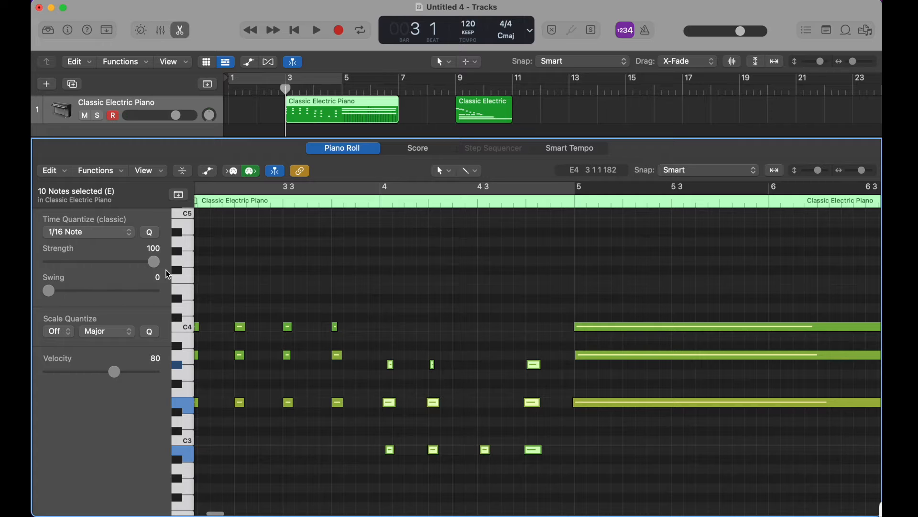
click(156, 235)
click(478, 362)
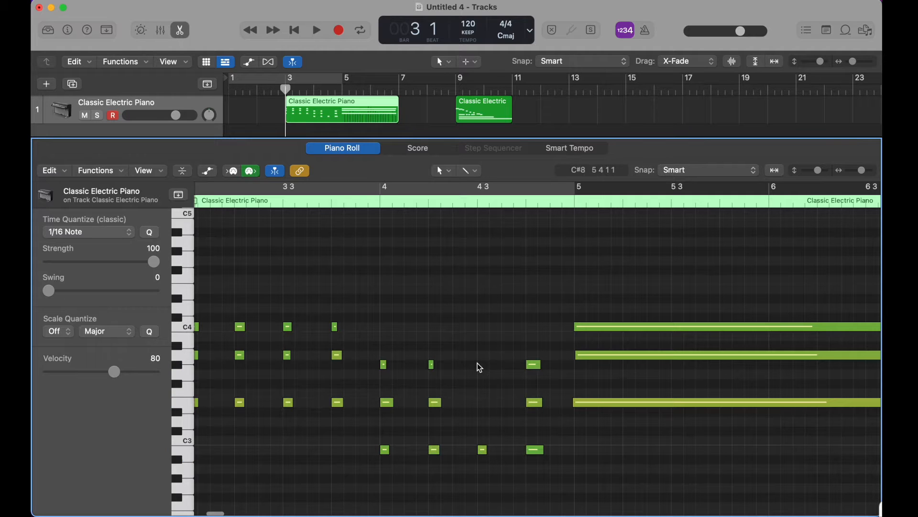
scroll(483, 361, up, 5)
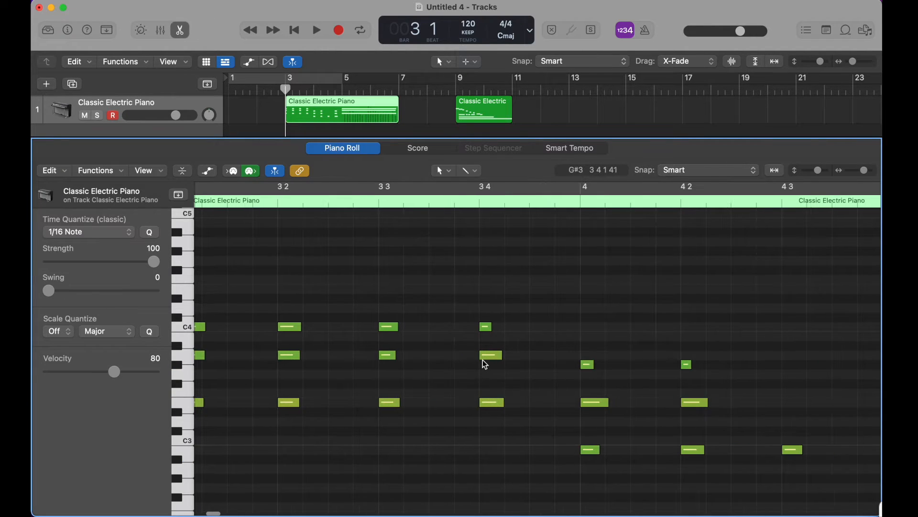
drag(476, 417, 661, 405)
Step: Quantize the three long chord notes at bar 5 to 1/16 Note
scroll(632, 403, right, 5)
drag(534, 282, 579, 430)
click(149, 233)
scroll(335, 297, down, 3)
scroll(342, 293, left, 6)
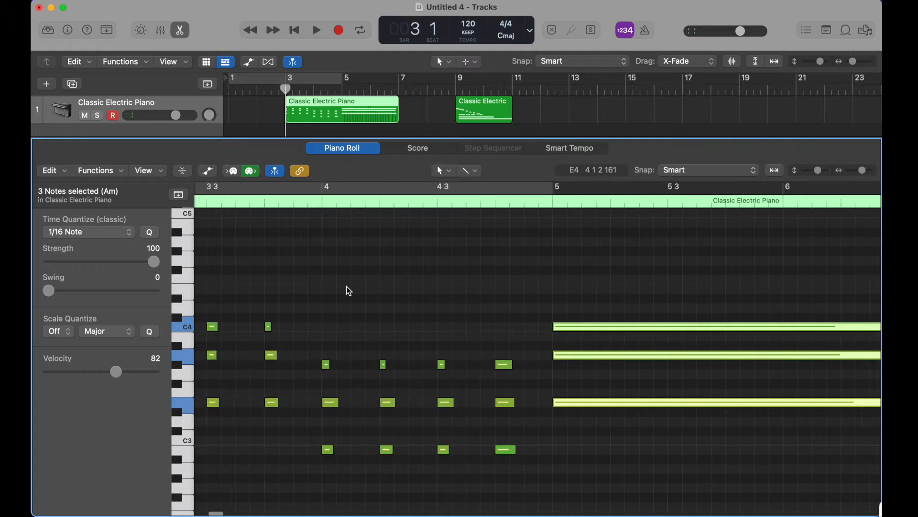
Step: Set a cycle range over bars 3 to 7 and play back the quantized region
drag(287, 82, 389, 81)
key(space)
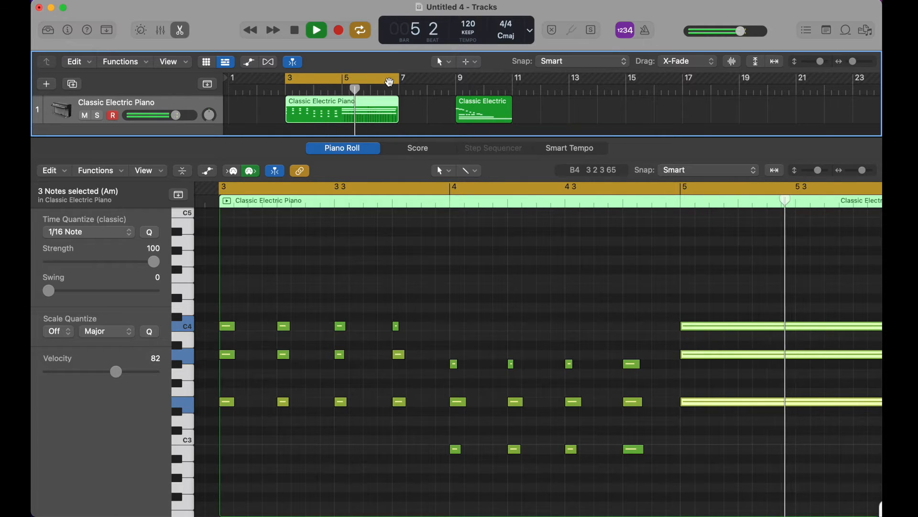
key(space)
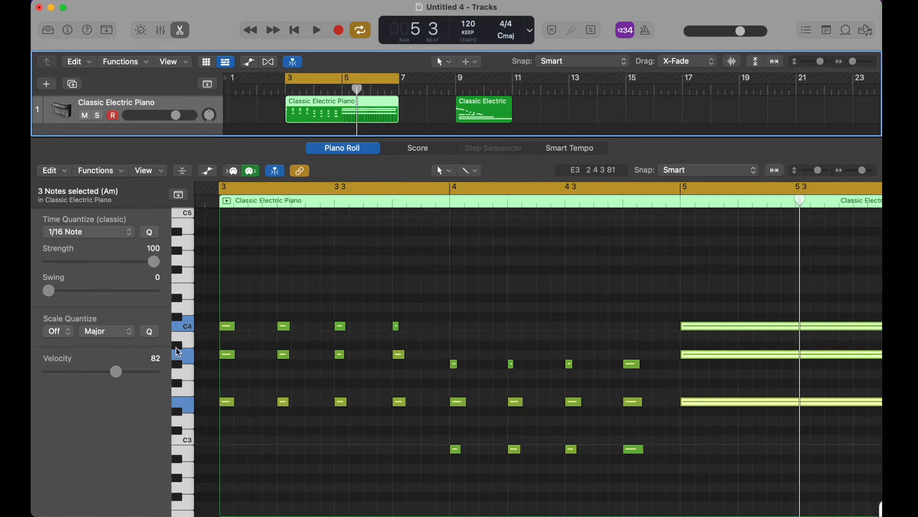
Step: Check the chord names of the first chord in bar 3 and the first chord in bar 4
drag(239, 274, 233, 421)
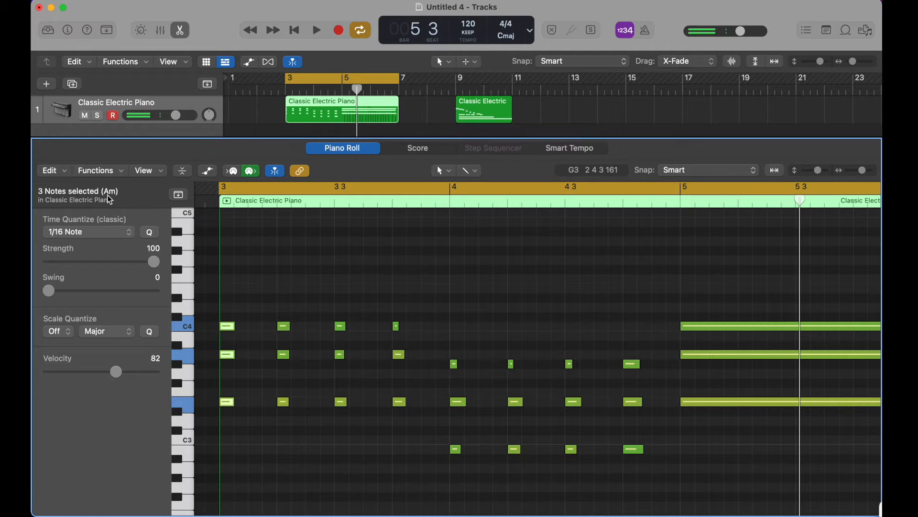
drag(467, 320, 466, 474)
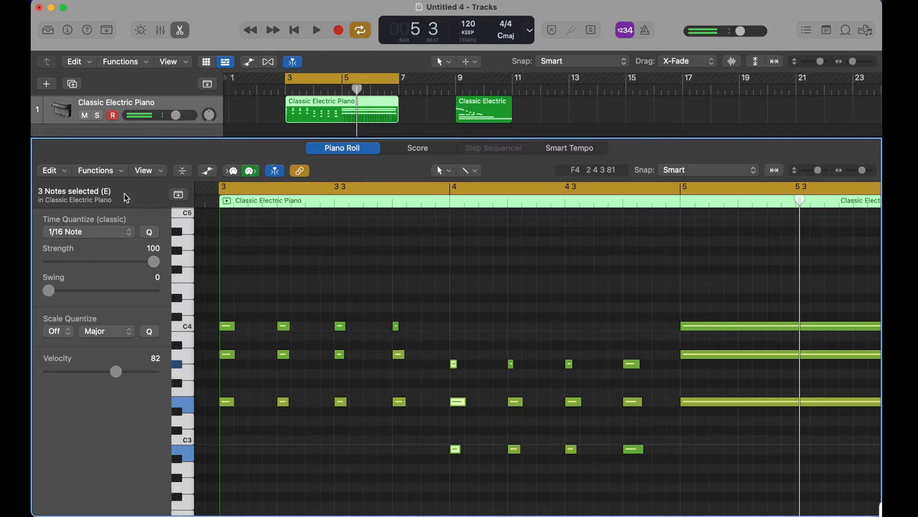
click(237, 277)
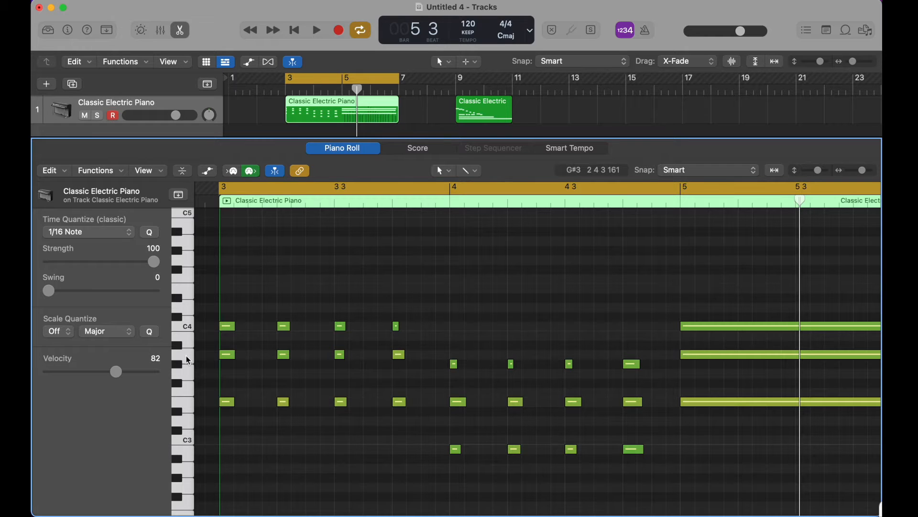
Step: Raise the four C4 notes in bar 3 to C#4, check the first chord's name and play the passage back
click(185, 326)
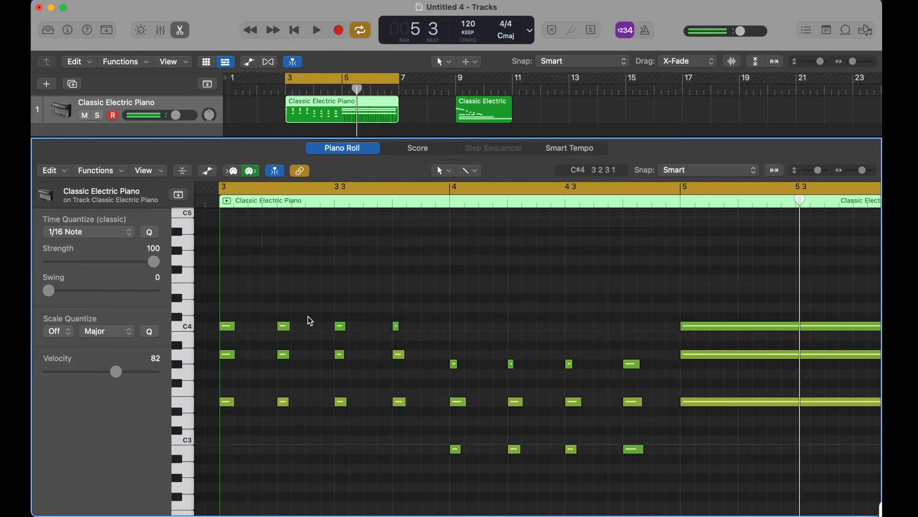
drag(421, 332, 227, 323)
drag(223, 283, 232, 467)
key(space)
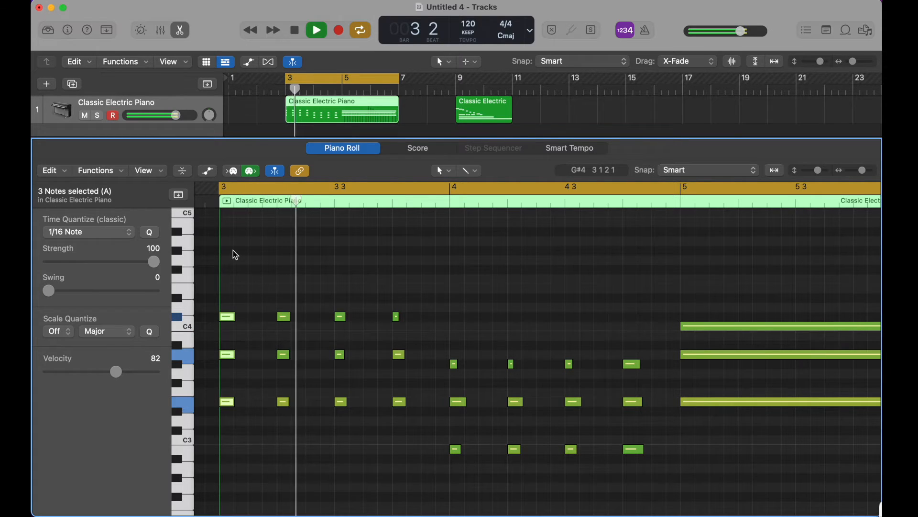
key(space)
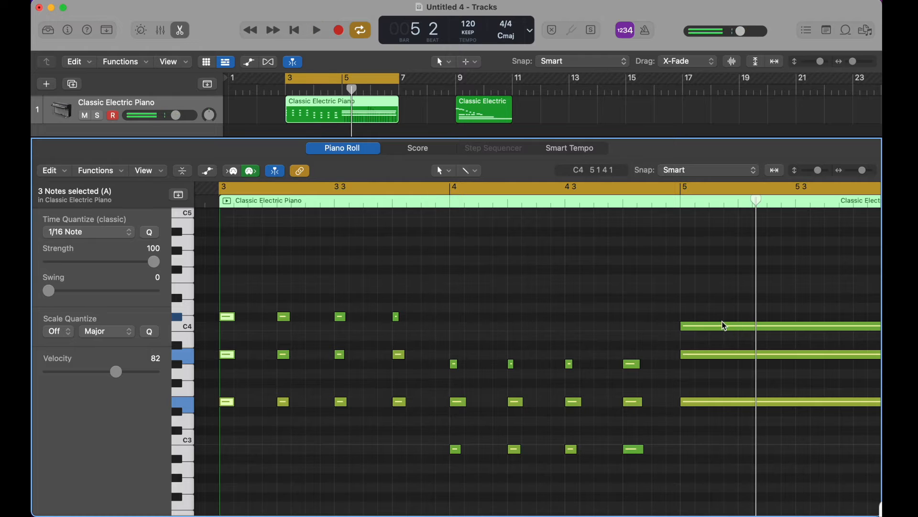
Step: Raise the long C4 note at bar 5 to C#4 and play the passage back
drag(722, 327, 722, 319)
key(space)
key(space)
click(529, 341)
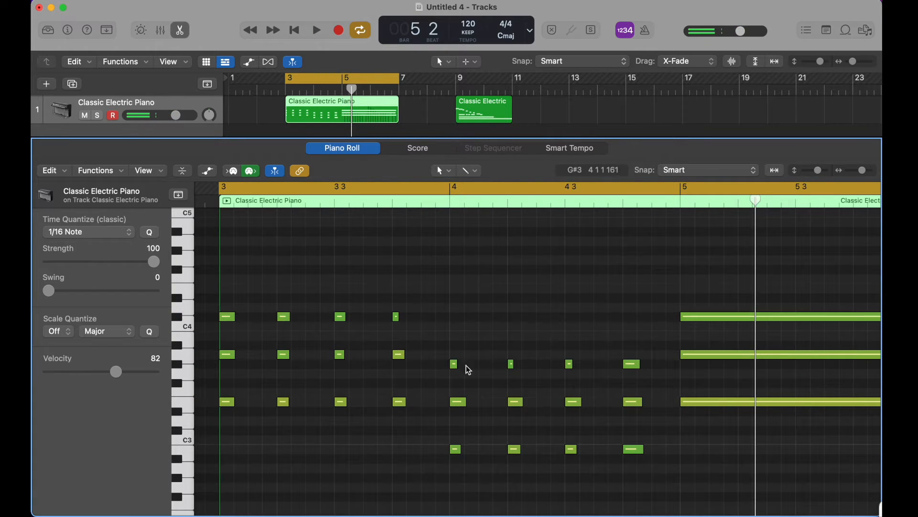
Step: Lengthen the short G#3 notes in bar 4 and the short C#4 note at beat 3 4, and close the Piano Roll
drag(530, 377, 449, 366)
drag(565, 376, 465, 365)
drag(399, 319, 406, 319)
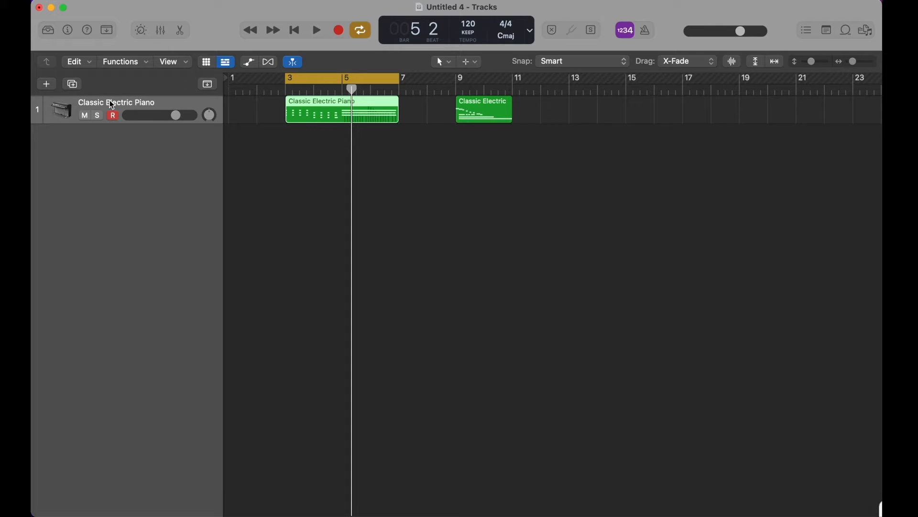
Step: Open the sound Library for the Classic Electric Piano track and browse the Piano category
key(y)
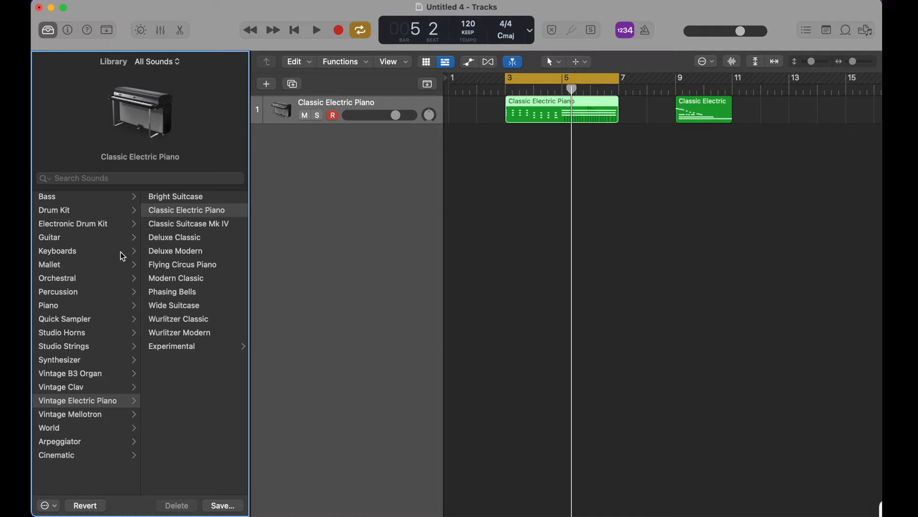
click(96, 180)
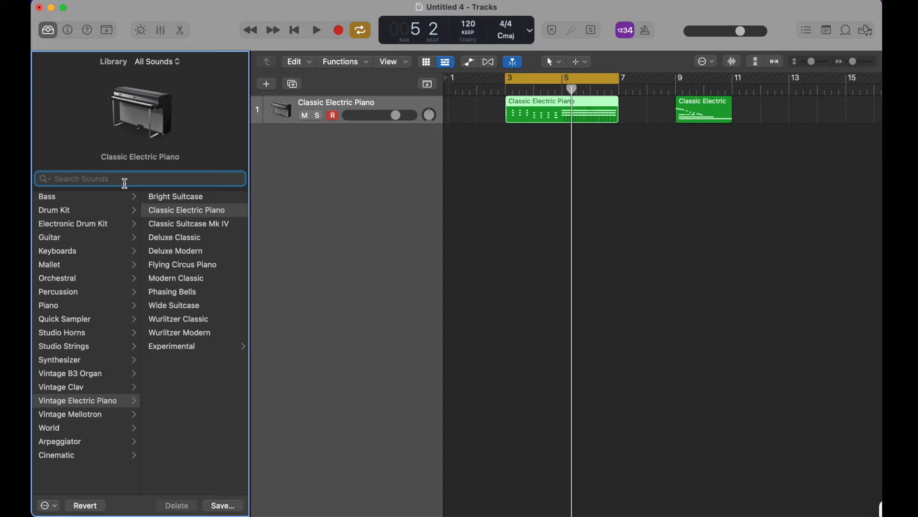
click(65, 305)
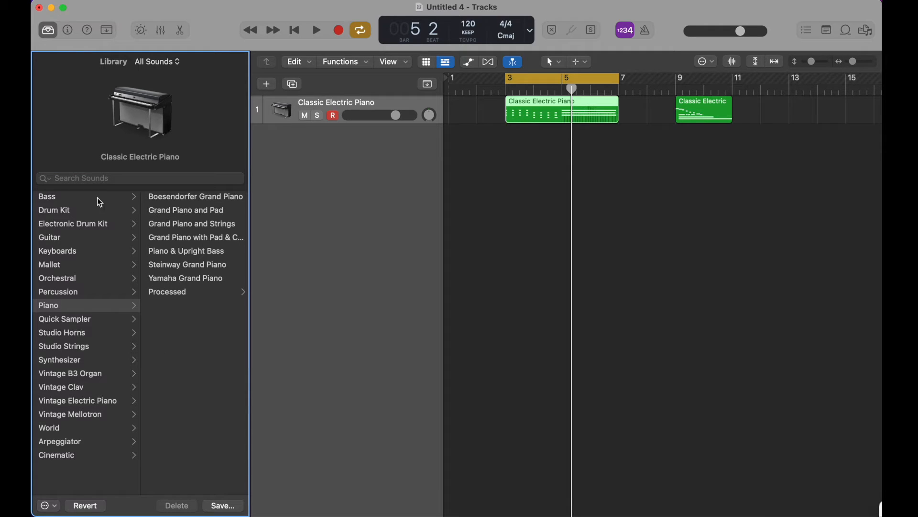
Step: Search the Library for "organ", load the Jazz Organ sound on the track and play the region back
click(103, 184)
text(organ)
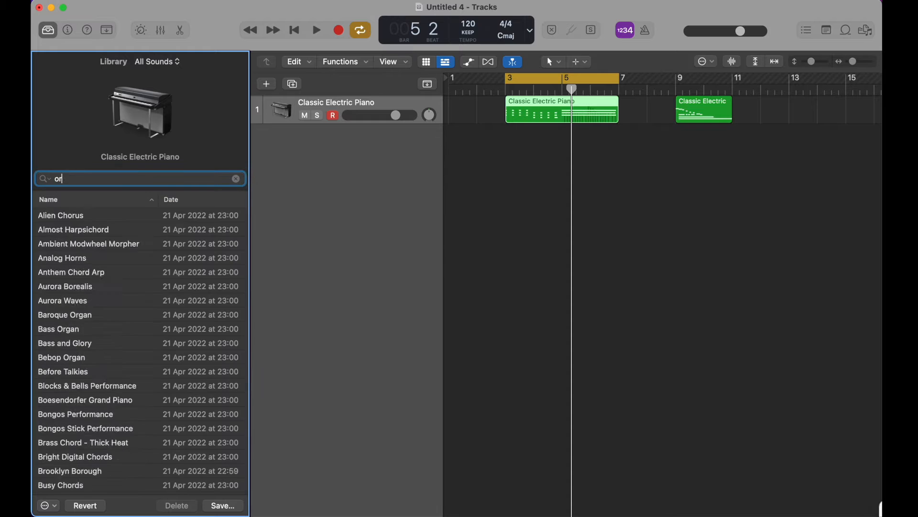
scroll(48, 359, down, 4)
click(64, 455)
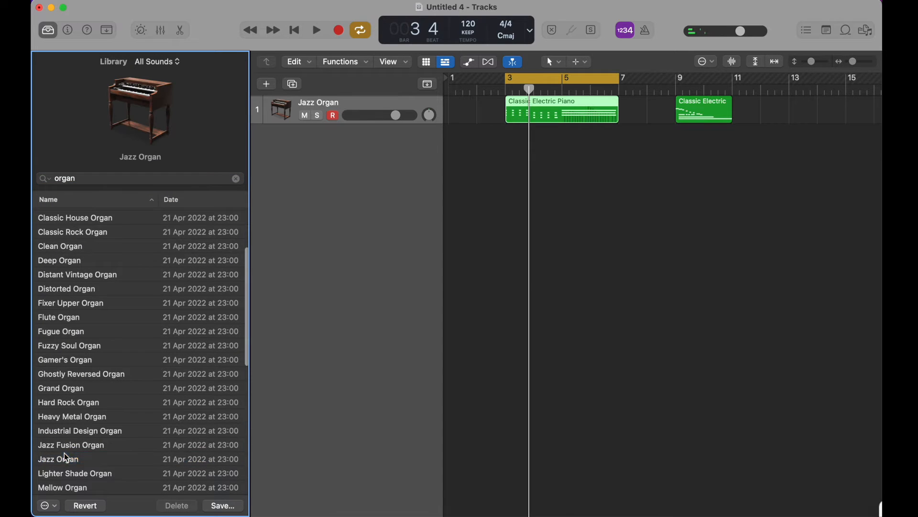
key(space)
key(space)
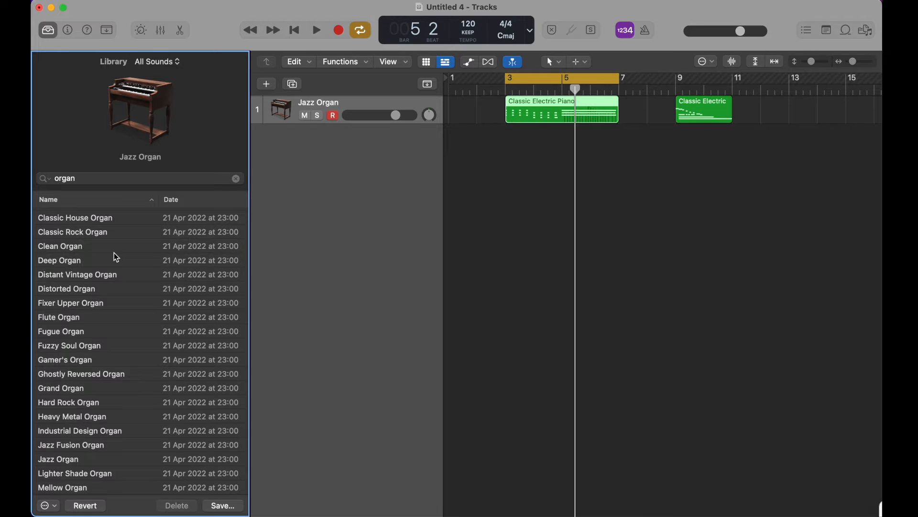
Step: Close the sound browser, open the Vintage B3 instrument from the Jazz Organ channel strip and look through its presets
key(y)
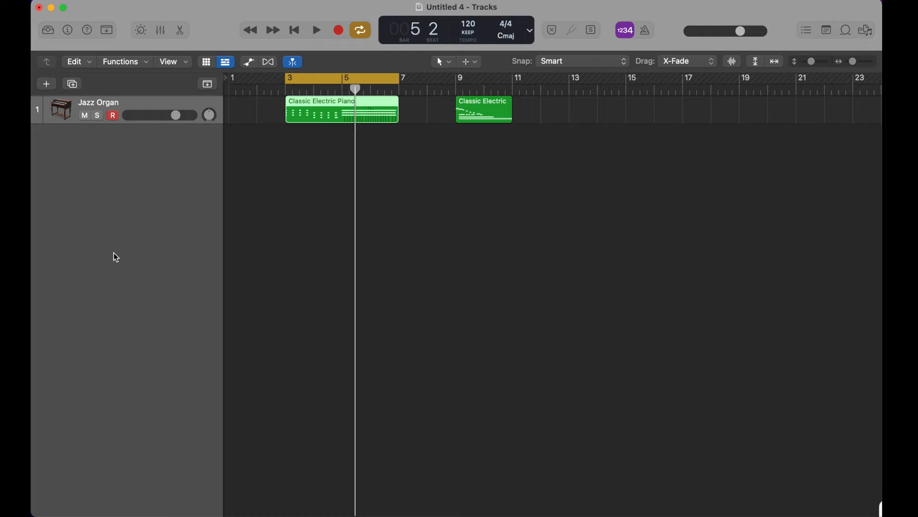
key(i)
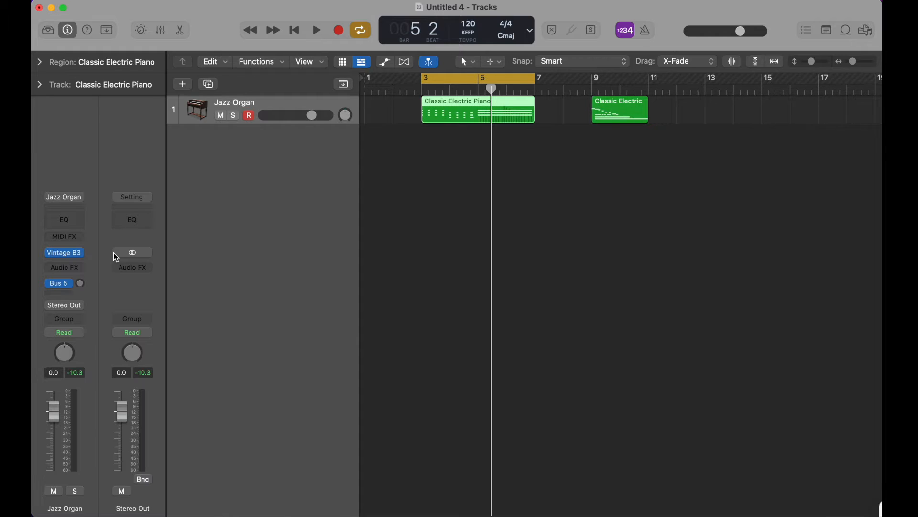
click(67, 253)
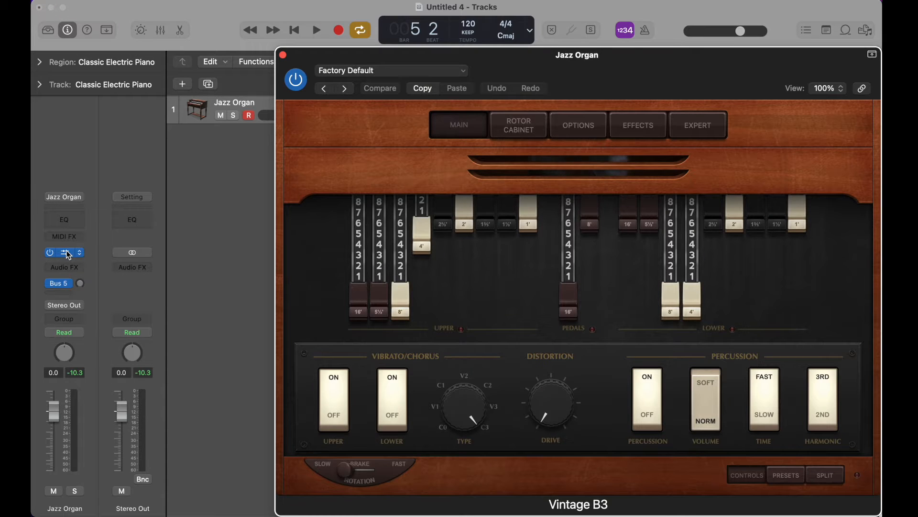
drag(614, 57, 484, 11)
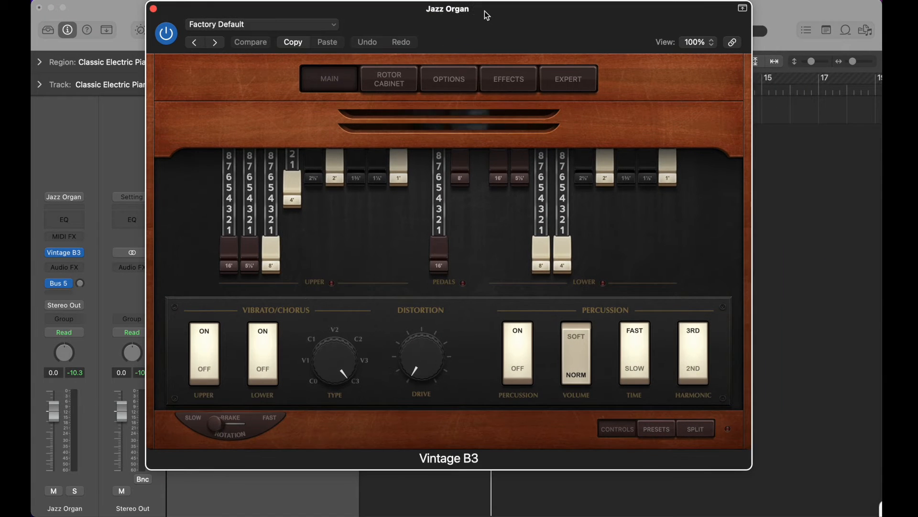
click(300, 26)
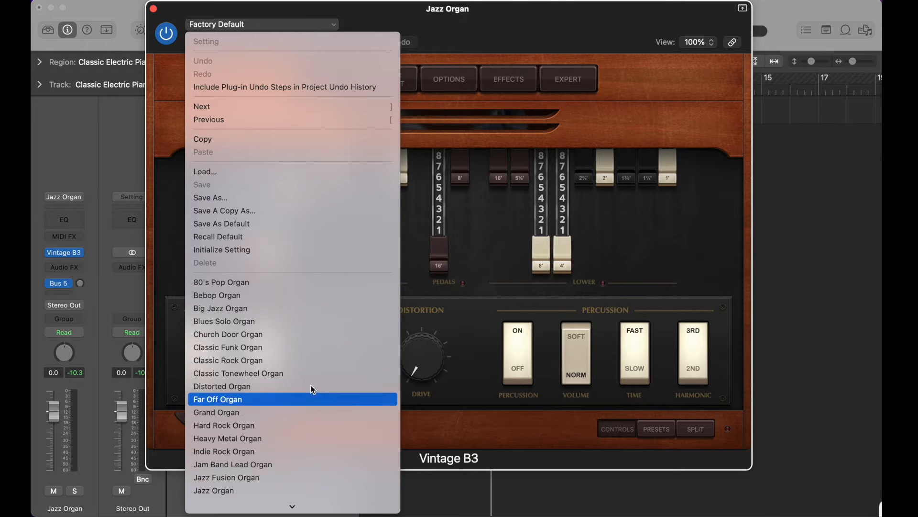
click(312, 419)
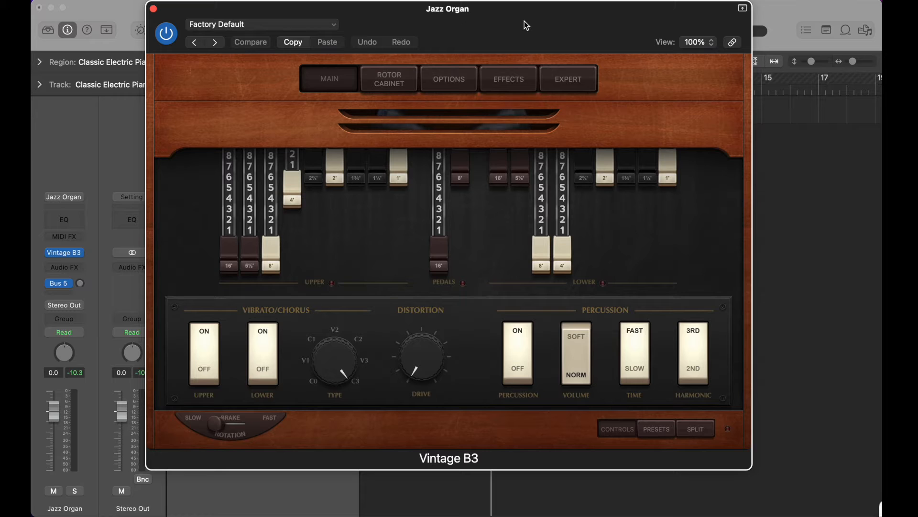
Step: Pull out an upper drawbar on the Vintage B3, view the Rotor Cabinet settings and close the instrument
drag(376, 167, 371, 231)
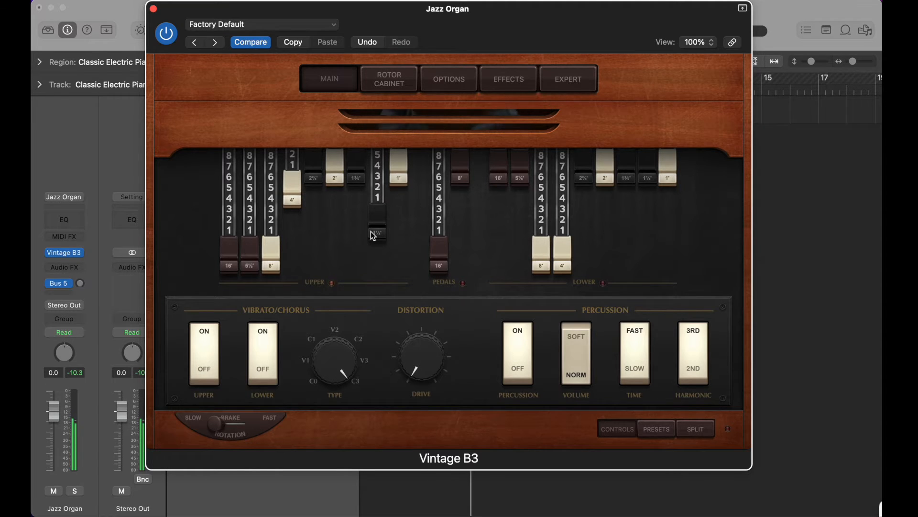
click(398, 91)
click(455, 79)
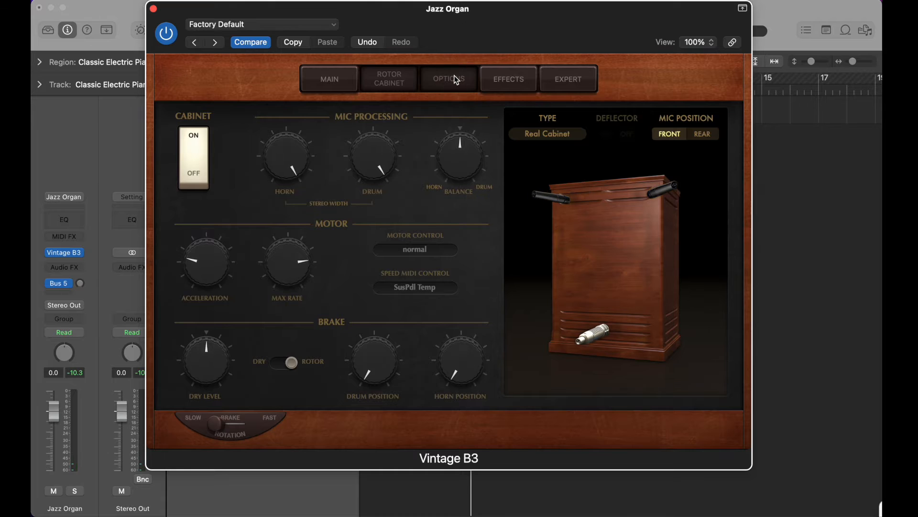
click(154, 8)
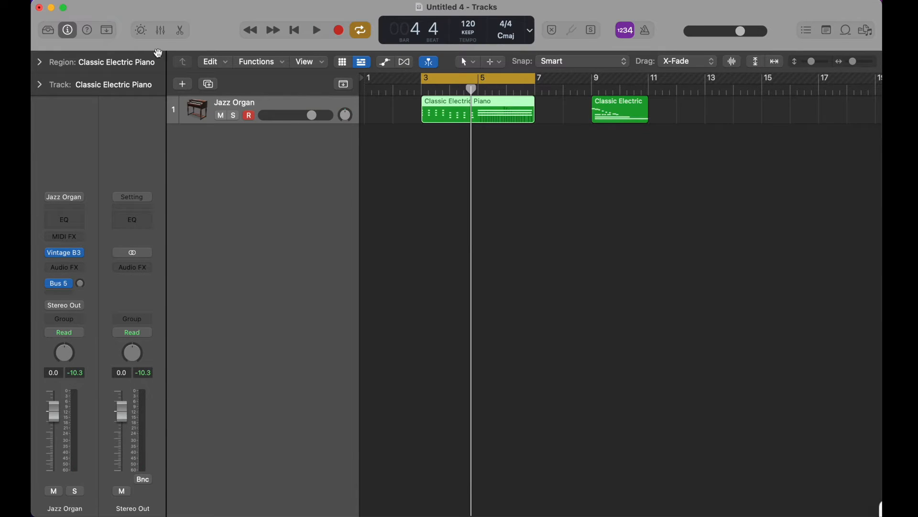
Step: Load the Harpsichord sound from the Library's Orchestral Keyboard category on the track and play the region back
click(48, 30)
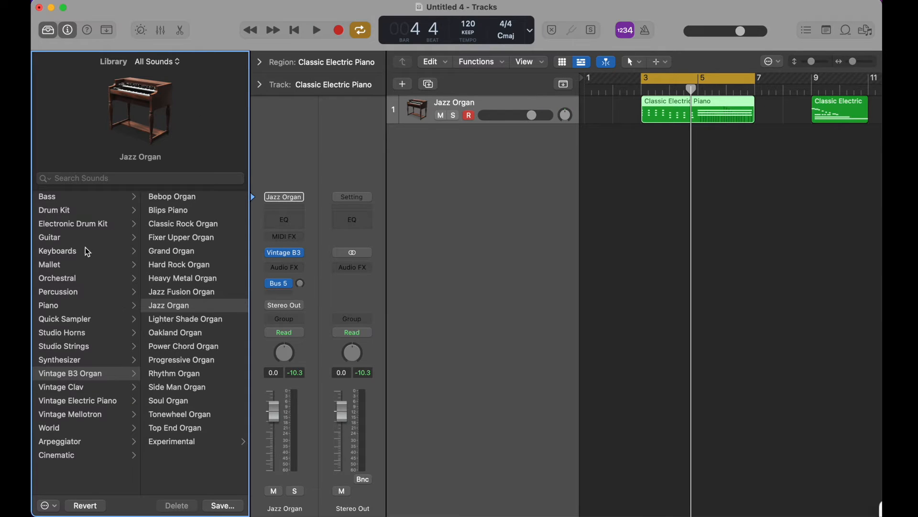
click(89, 252)
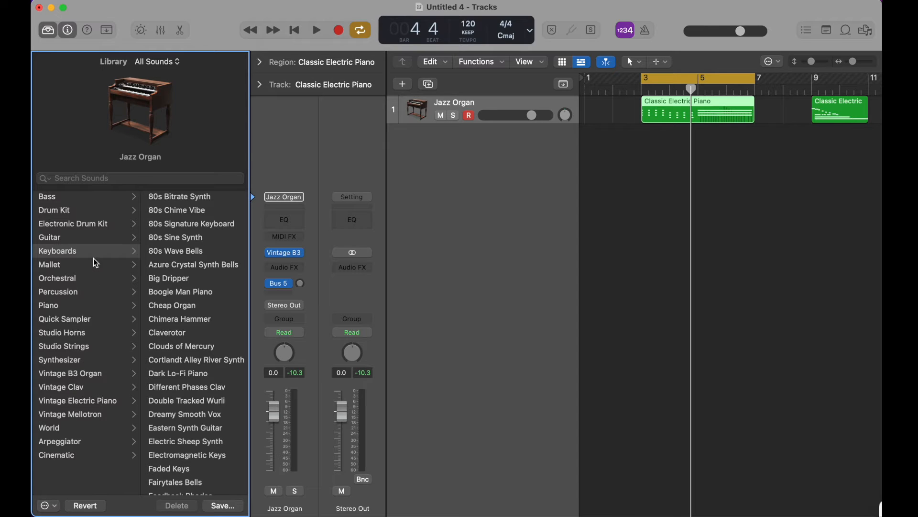
click(93, 278)
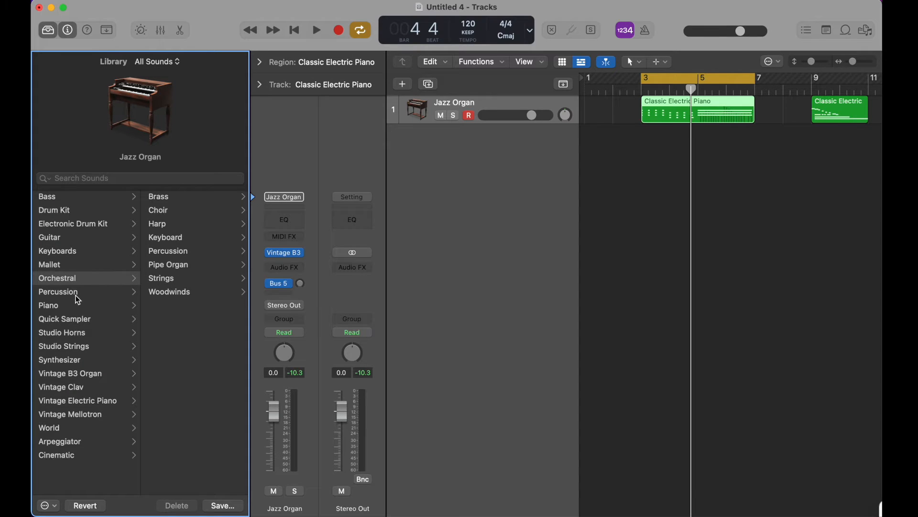
click(184, 244)
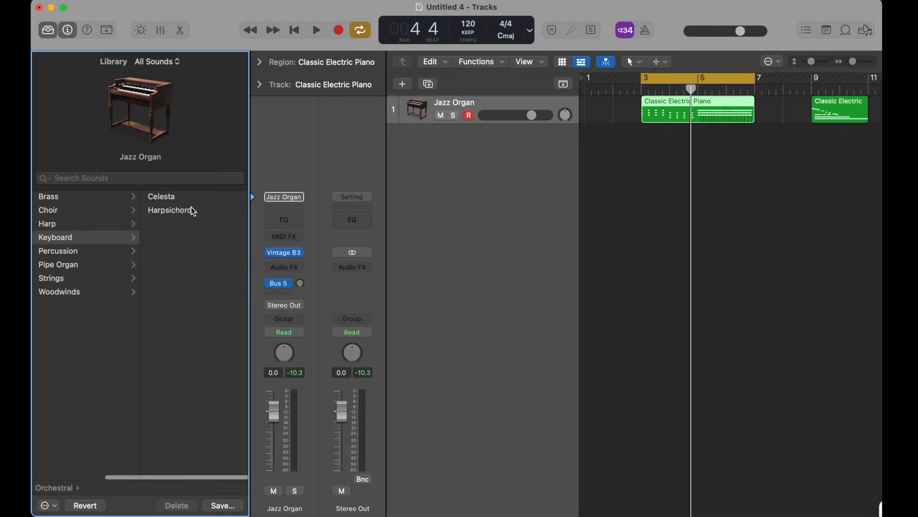
click(192, 210)
key(space)
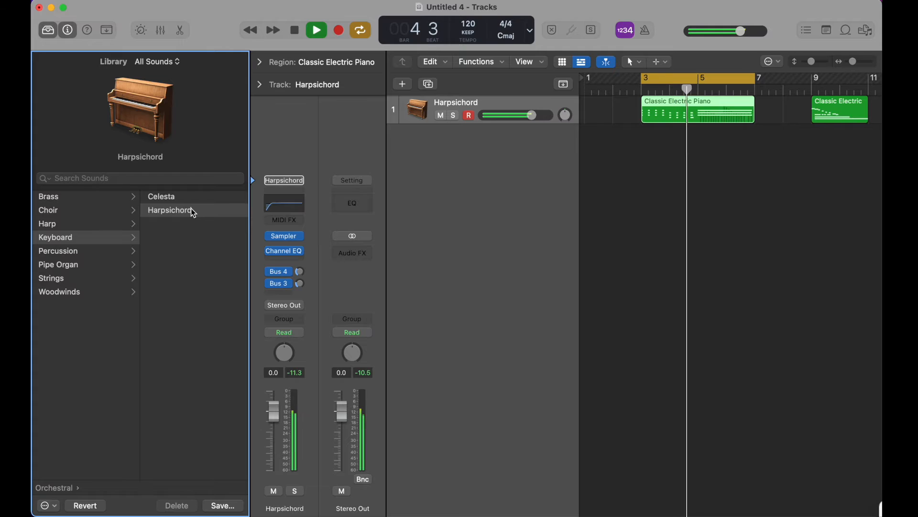
key(space)
Step: In the Harpsichord's Sampler, turn on Filter 1, lower its cutoff and raise its resonance to about 38% during playback
mouse_move(285, 240)
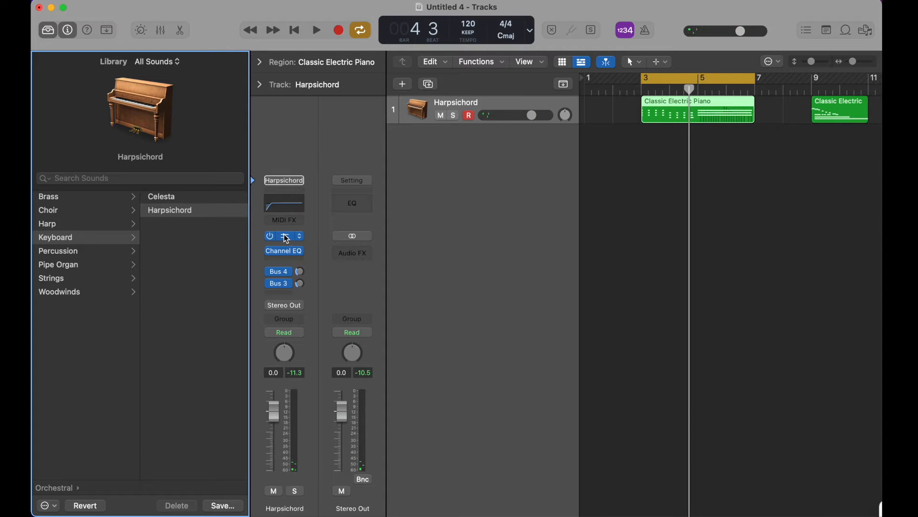
click(292, 233)
drag(511, 144, 356, 60)
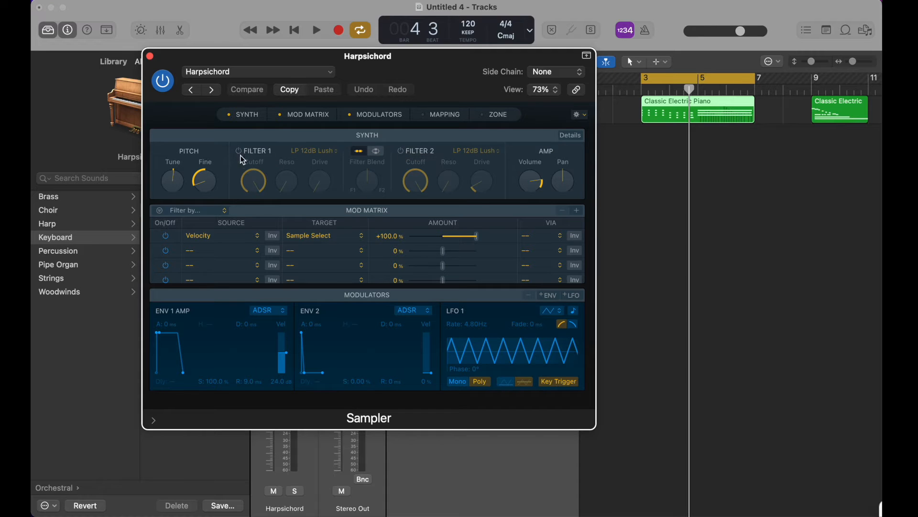
key(space)
drag(240, 180, 252, 242)
drag(287, 180, 296, 137)
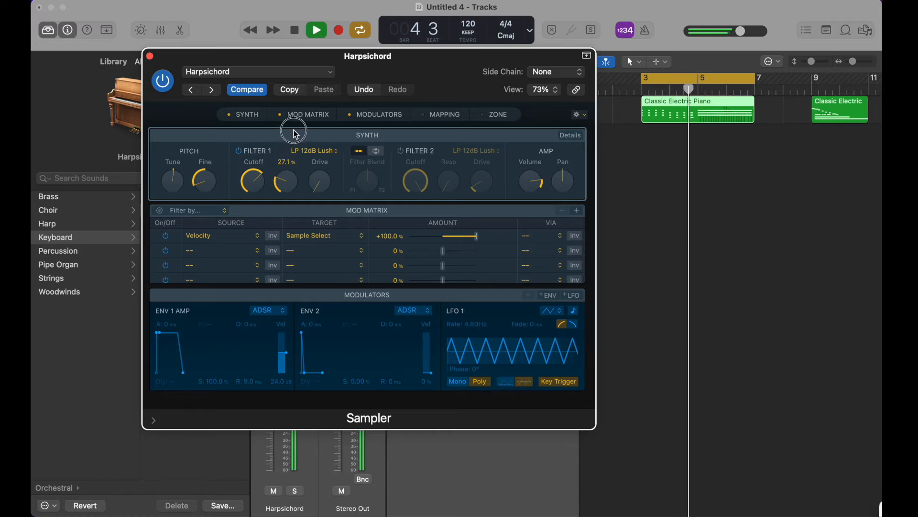
drag(255, 181, 285, 164)
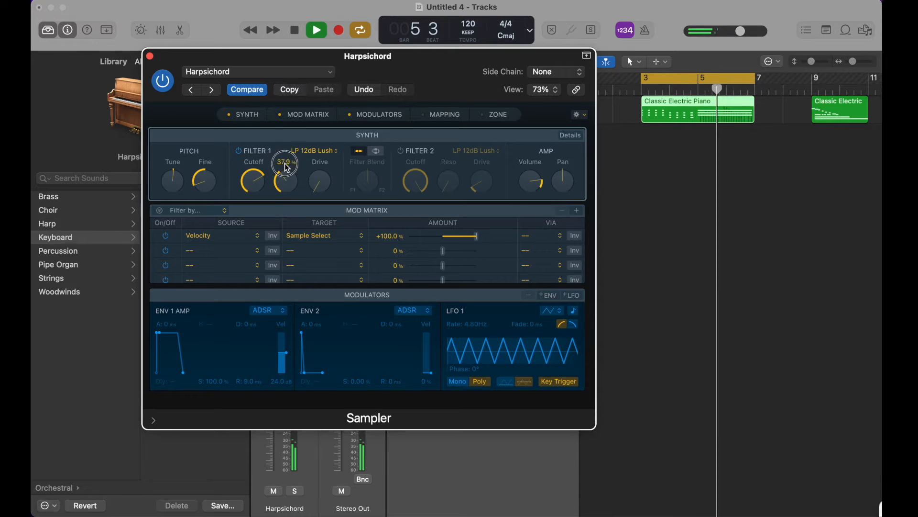
key(space)
click(149, 56)
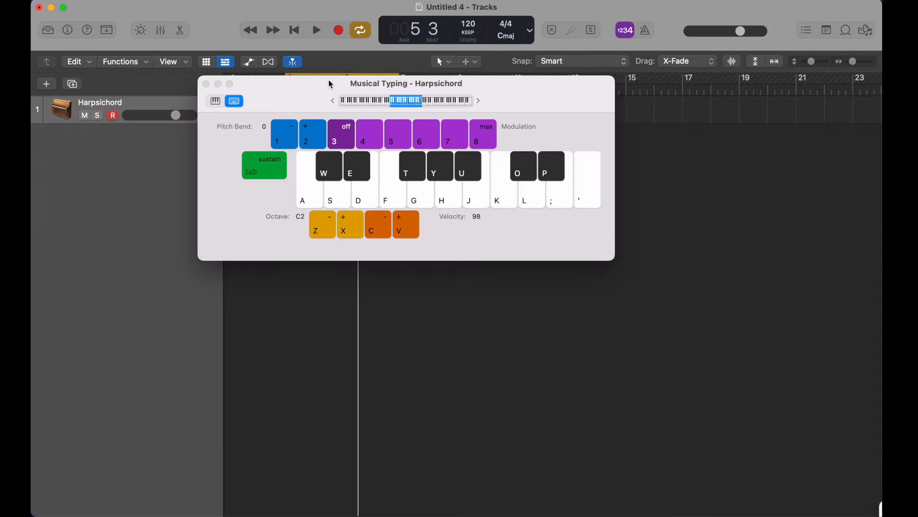
Step: Move the Musical Typing window clear of the track and try the downward pitch bend while the region plays
drag(330, 80, 315, 151)
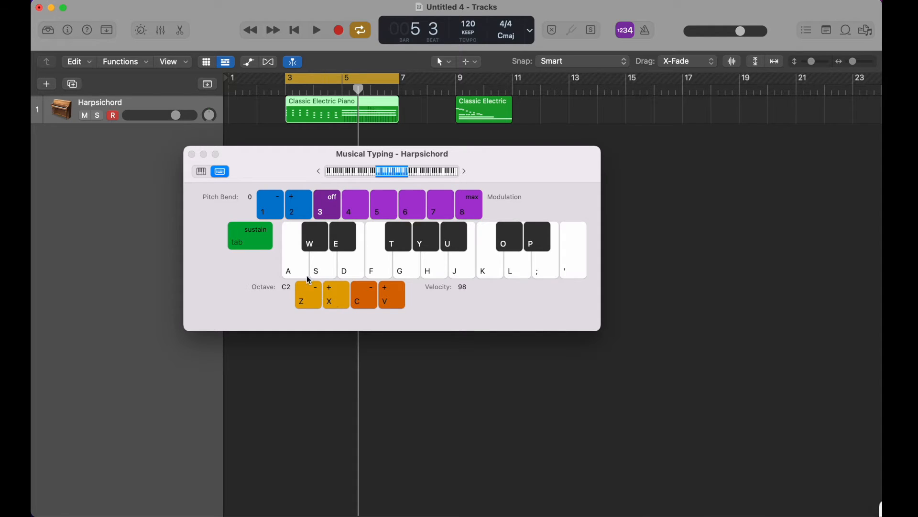
drag(355, 152, 392, 157)
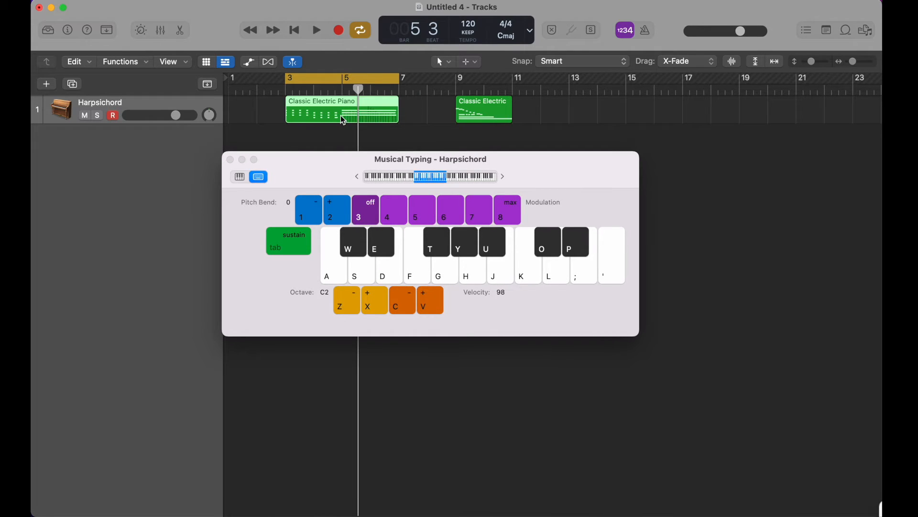
key(space)
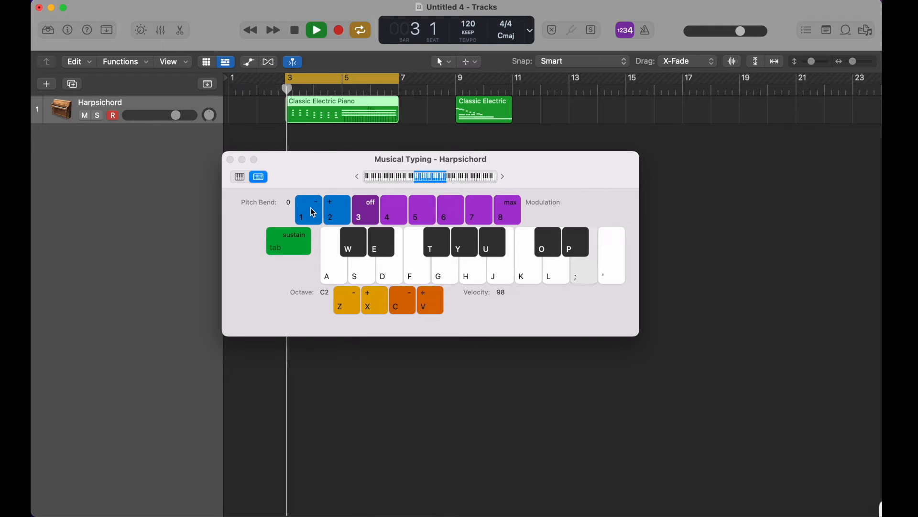
click(314, 213)
click(314, 212)
click(314, 213)
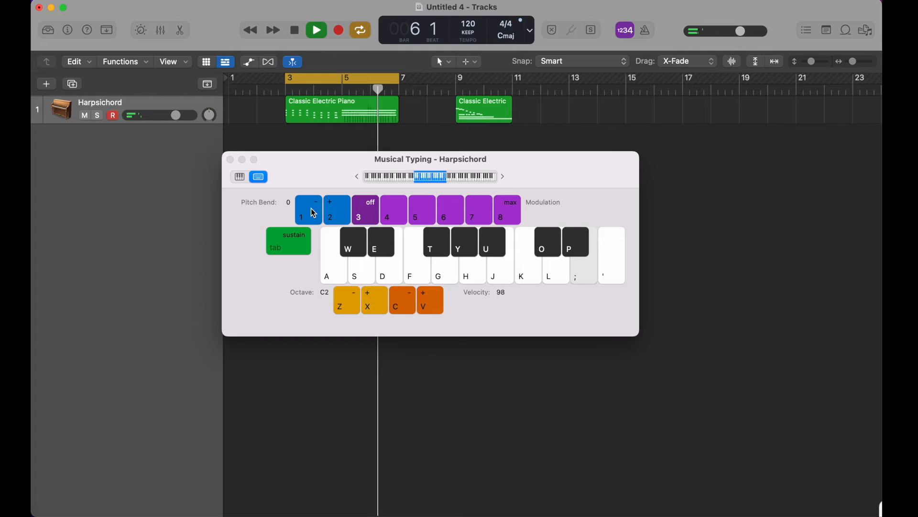
key(space)
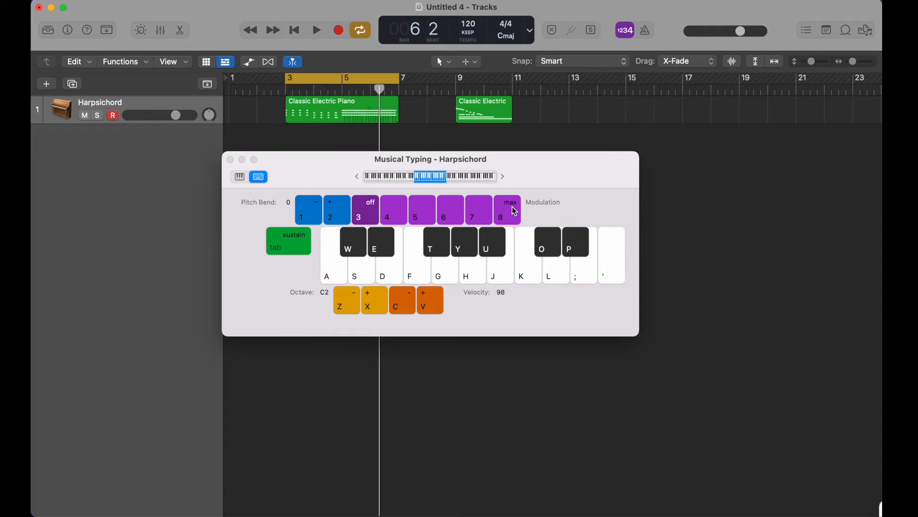
Step: Shorten the cycle range to bars 5 to 7, load Alien Chorus from the Synthesizer Sound Effects and play it back
click(346, 77)
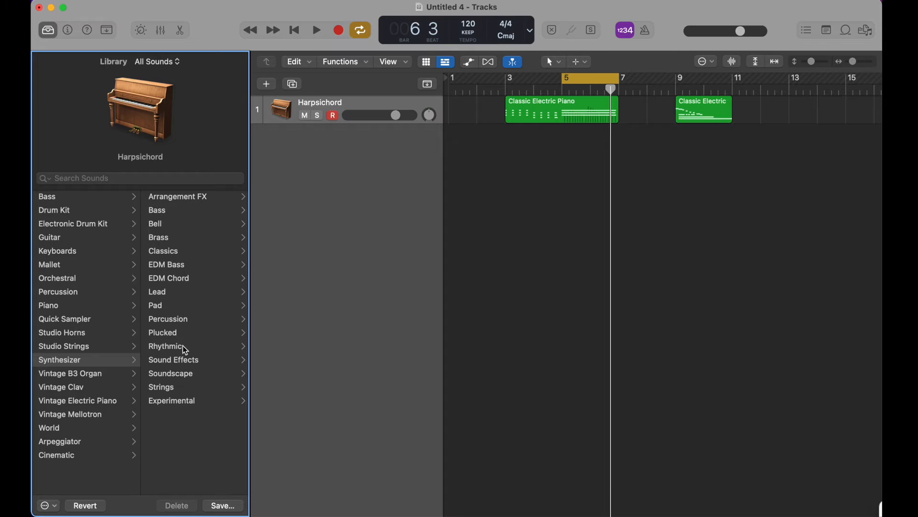
click(185, 364)
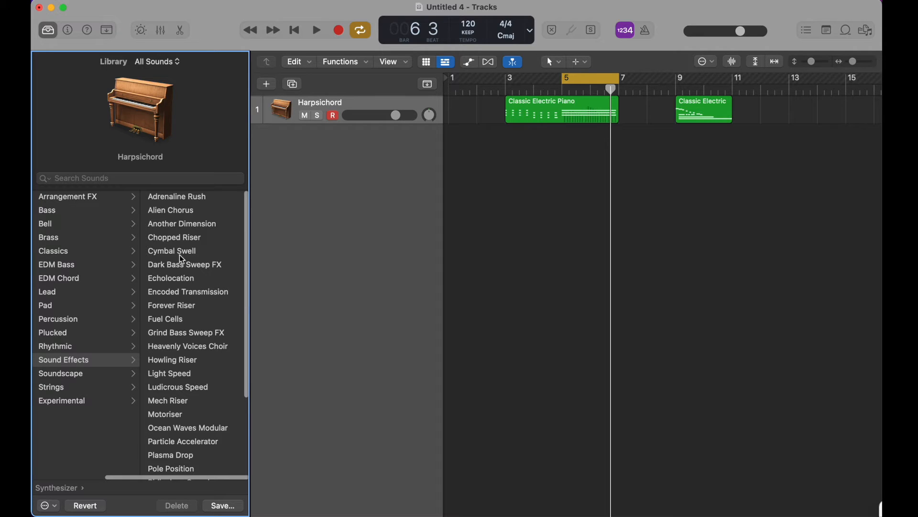
click(180, 210)
key(space)
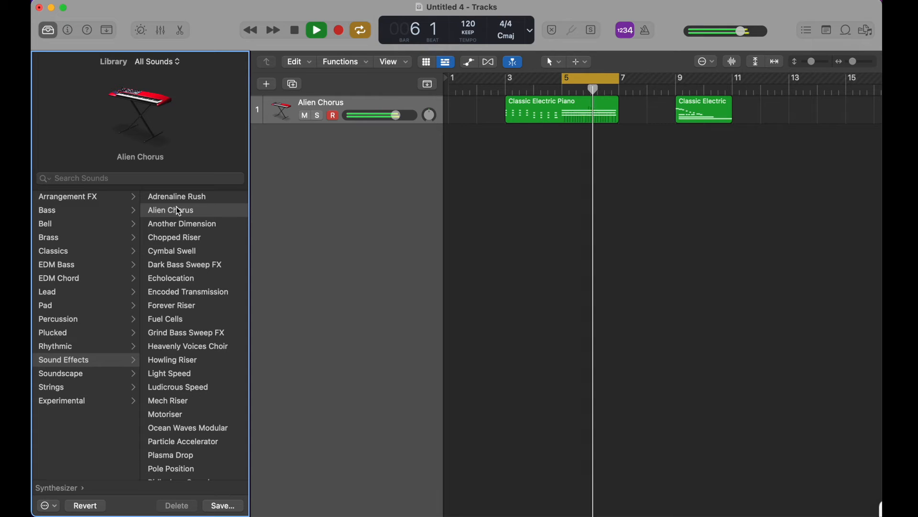
key(space)
Step: Open Musical Typing, set the modulation to max and play the region with the Alien Chorus sound
key(super+k)
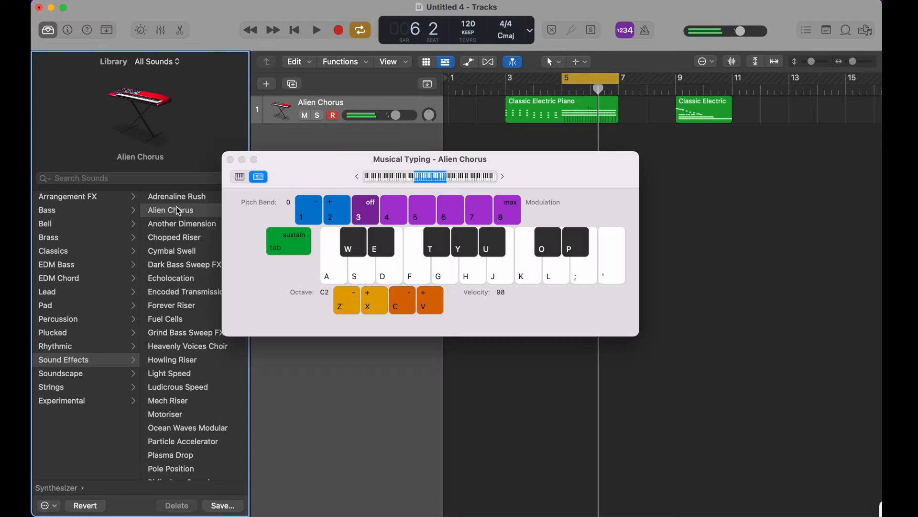
click(508, 220)
key(space)
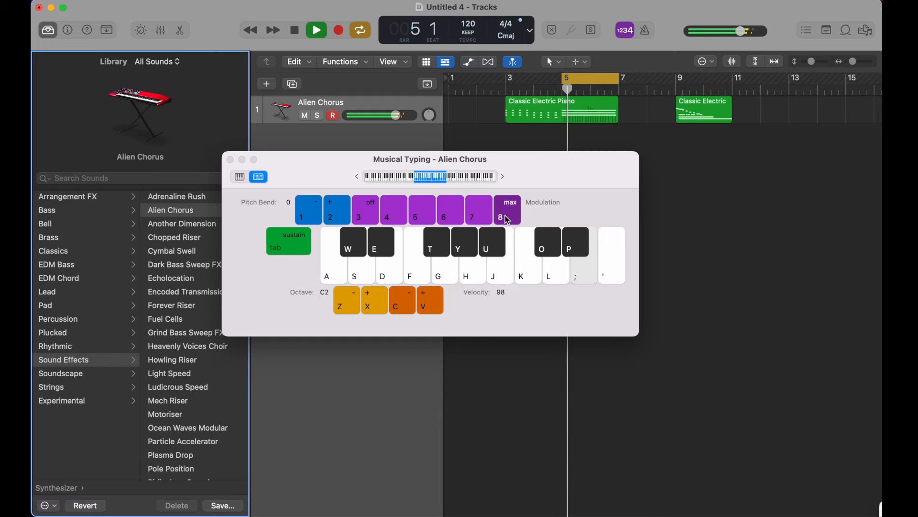
key(space)
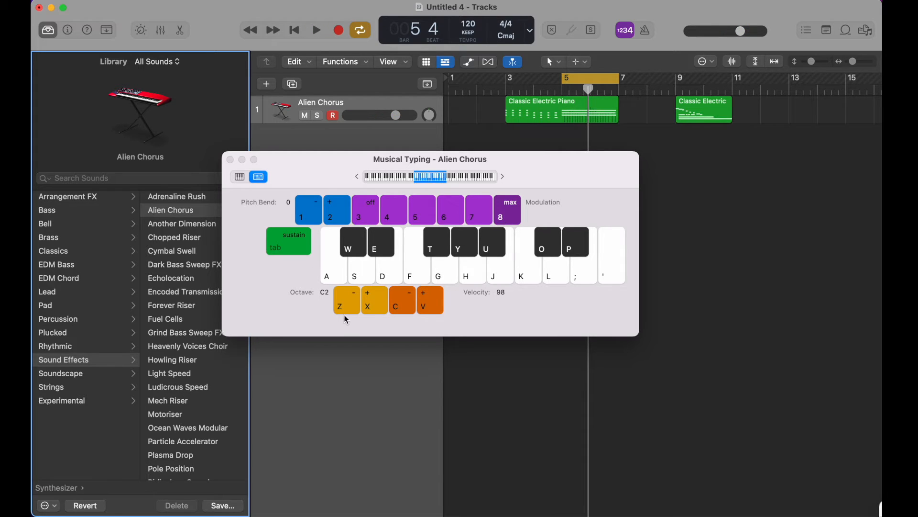
Step: Load 90s Solid Synth Bass from the Synthesizer Bass category and play the lowest note on the Musical Typing keyboard
click(89, 210)
click(186, 228)
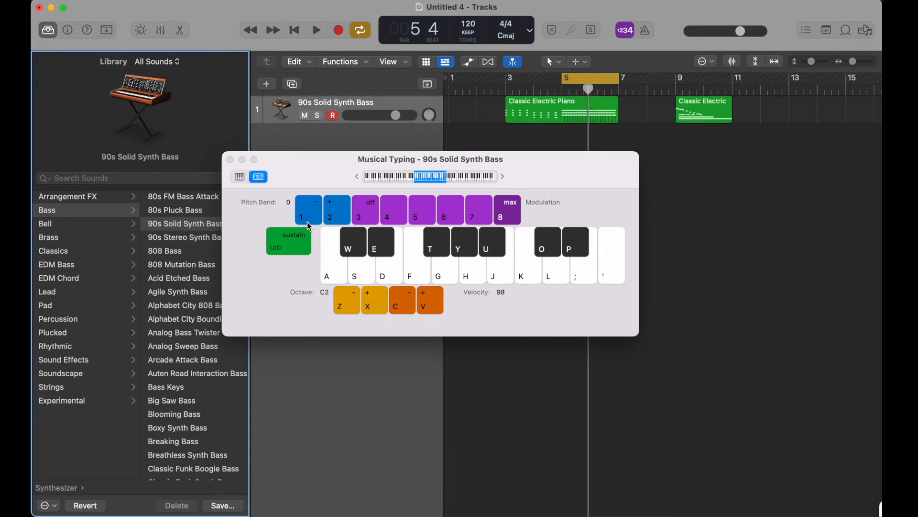
click(333, 271)
click(332, 271)
Step: Raise the Musical Typing octave to C5 and bring it back down, playing the lowest C at the different octaves
click(378, 308)
key(a)
key(a)
key(a)
key(a)
click(379, 308)
key(a)
key(a)
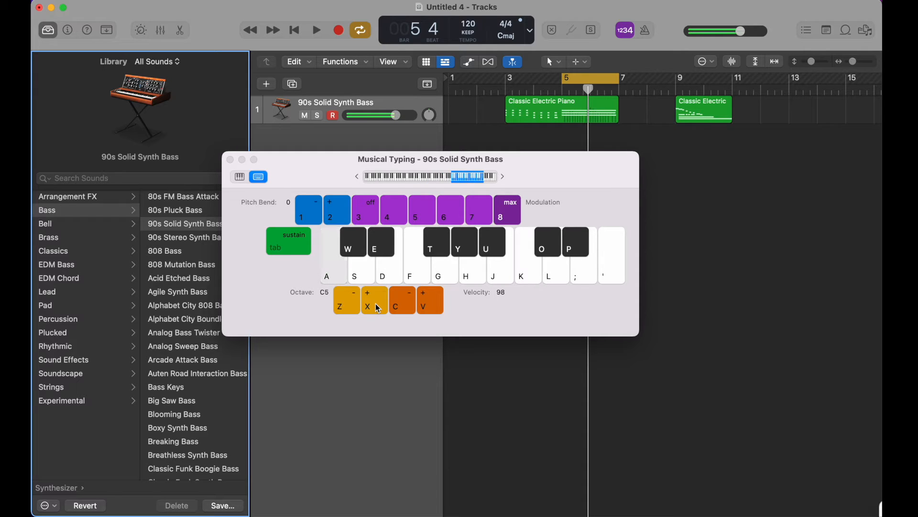
click(346, 308)
click(346, 308)
key(a)
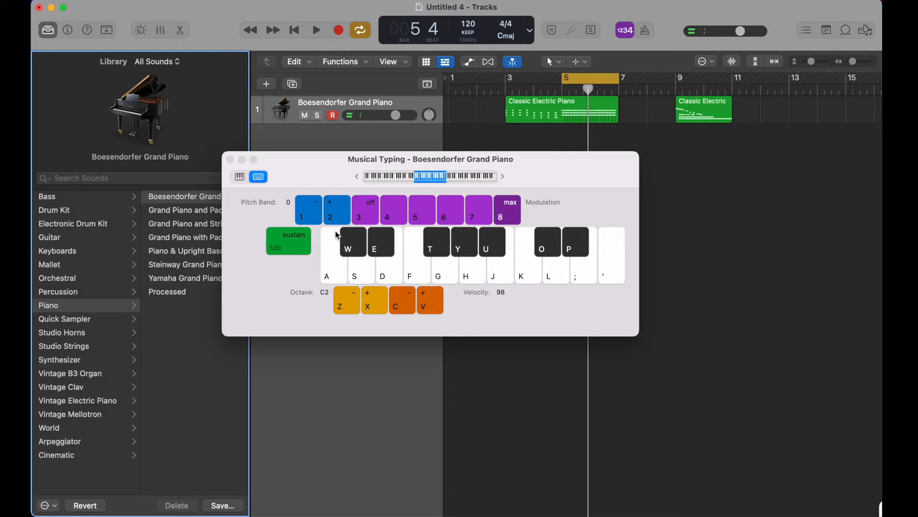
Step: Play notes with the Boesendorfer Grand Piano sound in Musical Typing, comparing them with and without sustain
key(s)
key(Tab)
key(s)
key(s)
key(f)
key(Tab)
key(Tab)
key(j)
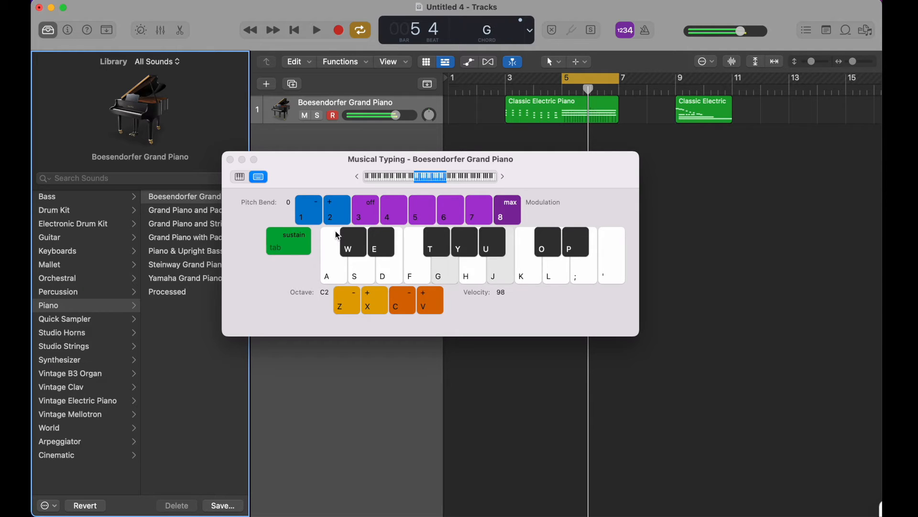
key(Tab)
key(d)
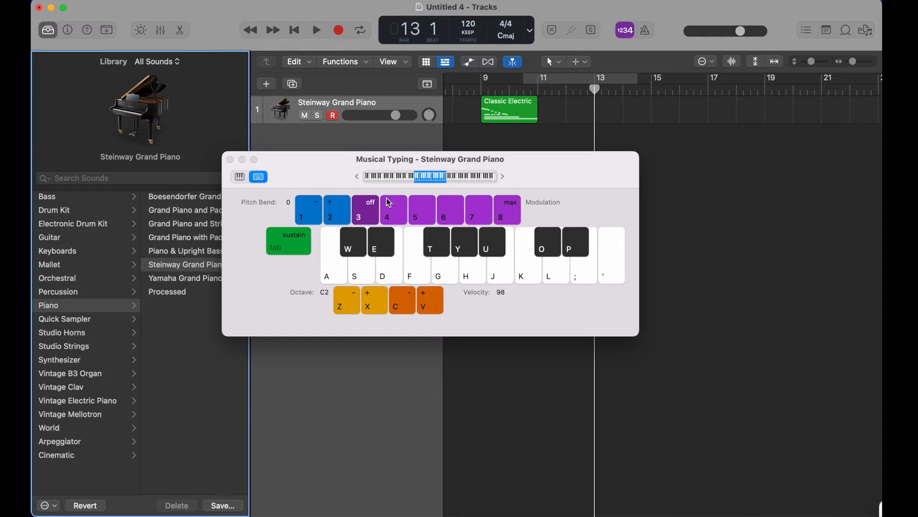
Step: Record a Steinway Grand Piano region from bar 13 with three sustained two-note chords: E–G, D–A and C–E
click(341, 30)
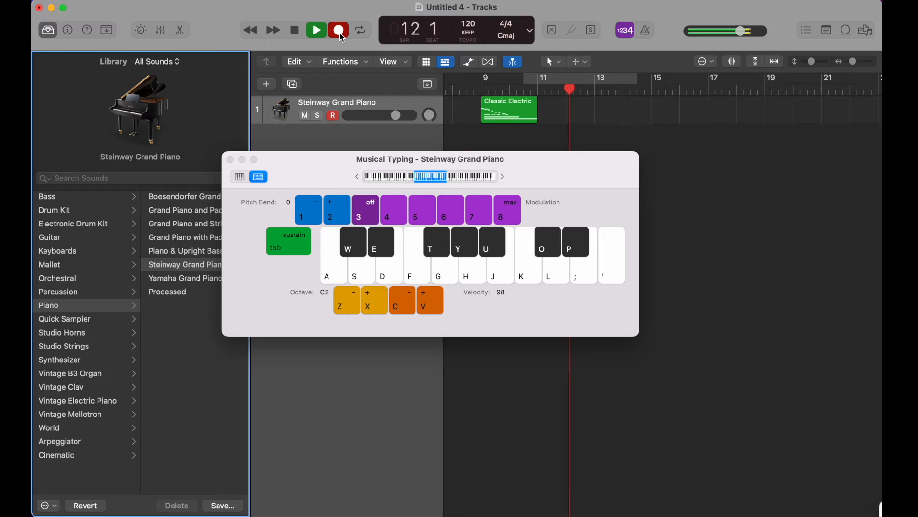
key(d)
key(g)
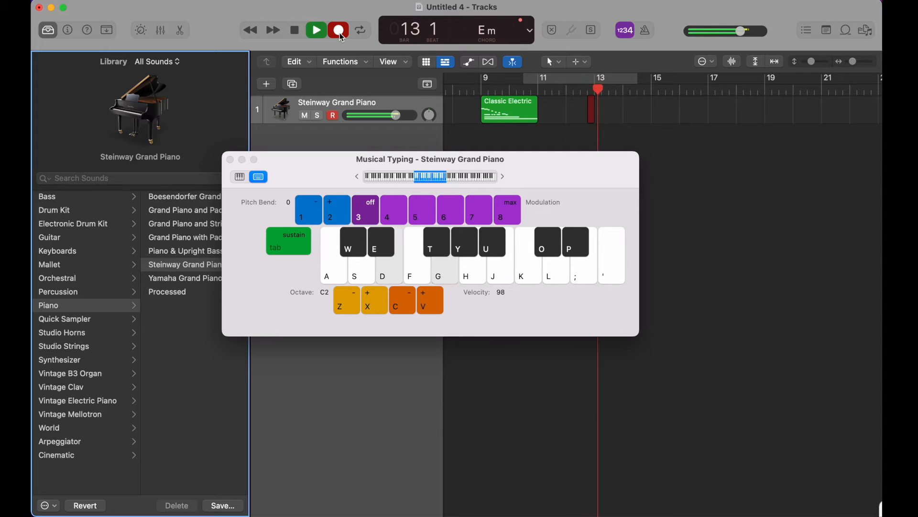
key(Tab)
key(s)
key(h)
key(Tab)
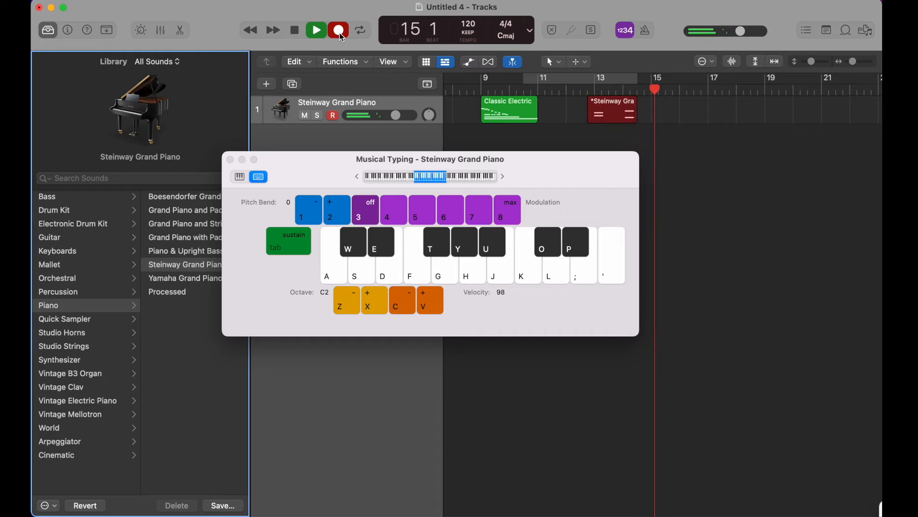
key(a)
key(Tab)
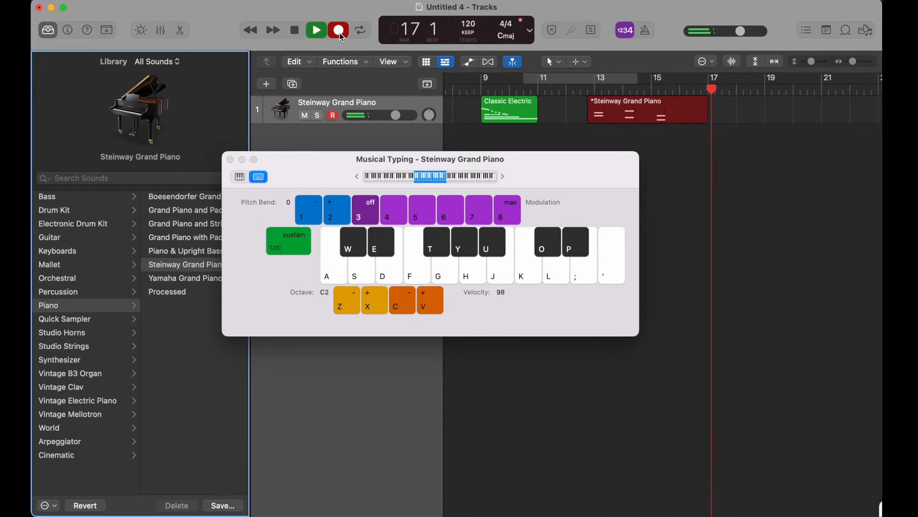
key(space)
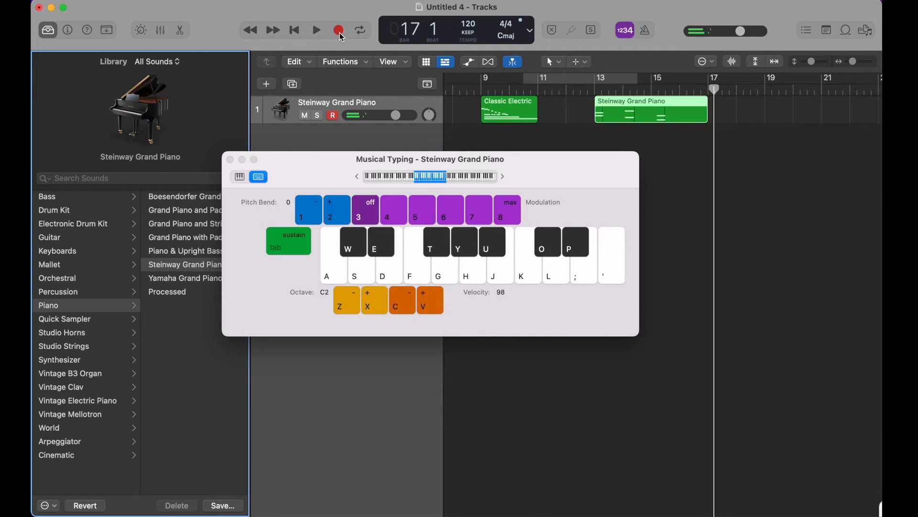
Step: Overdub a descending melody of E, D#, D and C onto the Steinway Grand Piano region, starting from bar 13
scroll(590, 95, left, 1)
click(603, 92)
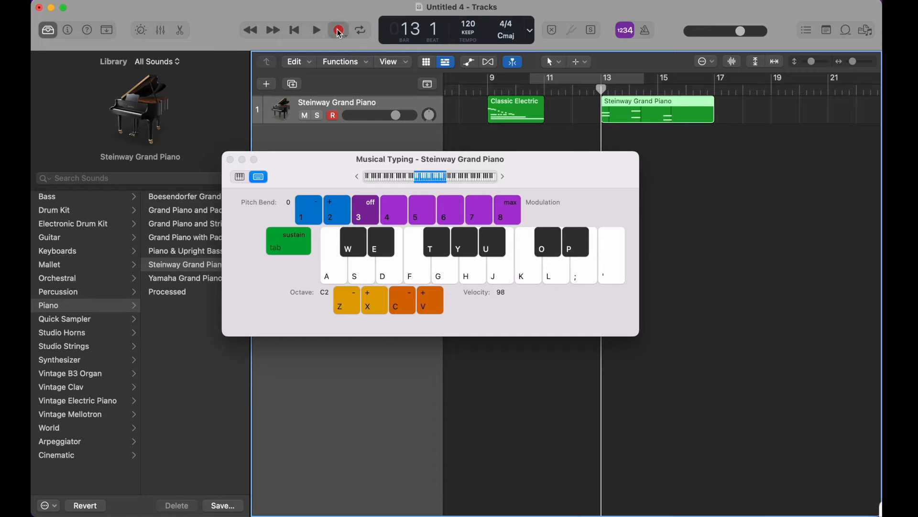
key(r)
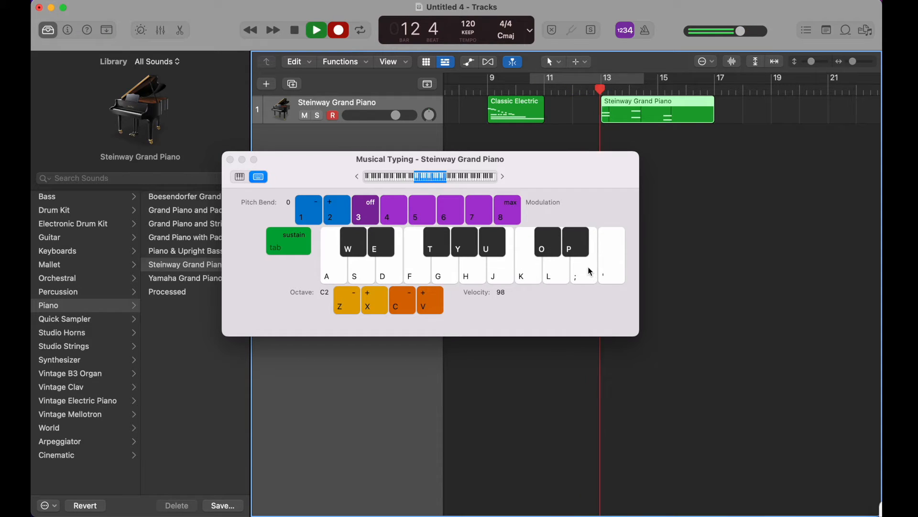
click(590, 272)
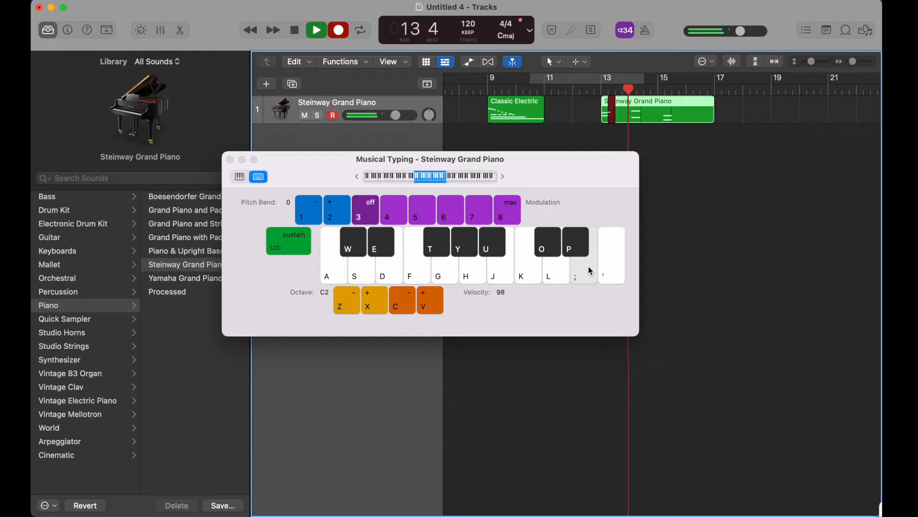
click(580, 251)
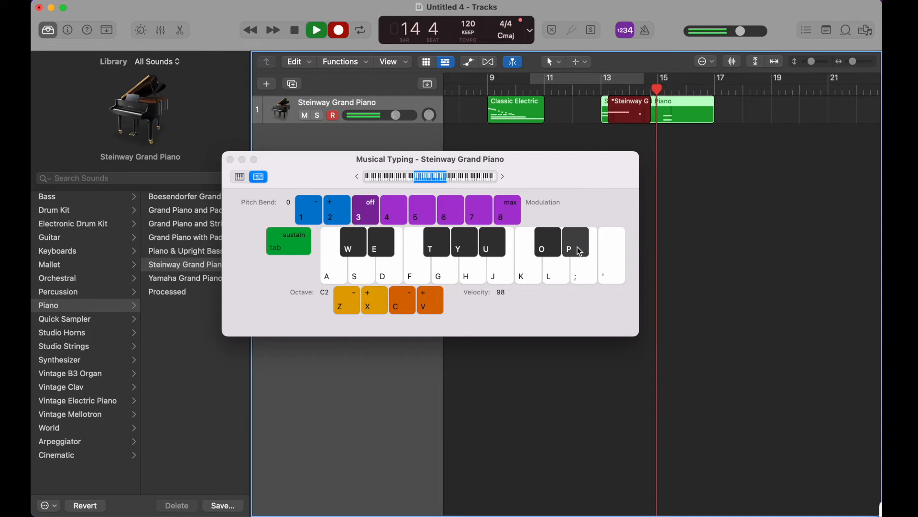
click(558, 268)
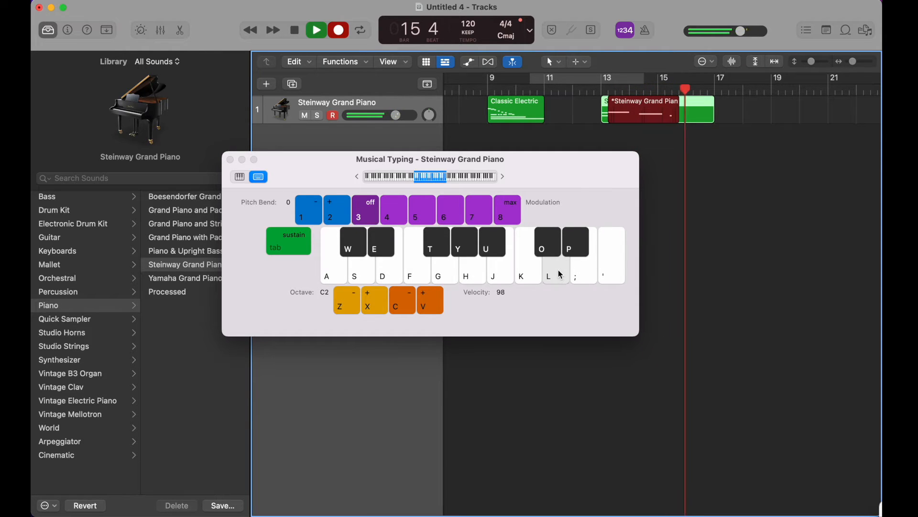
click(531, 270)
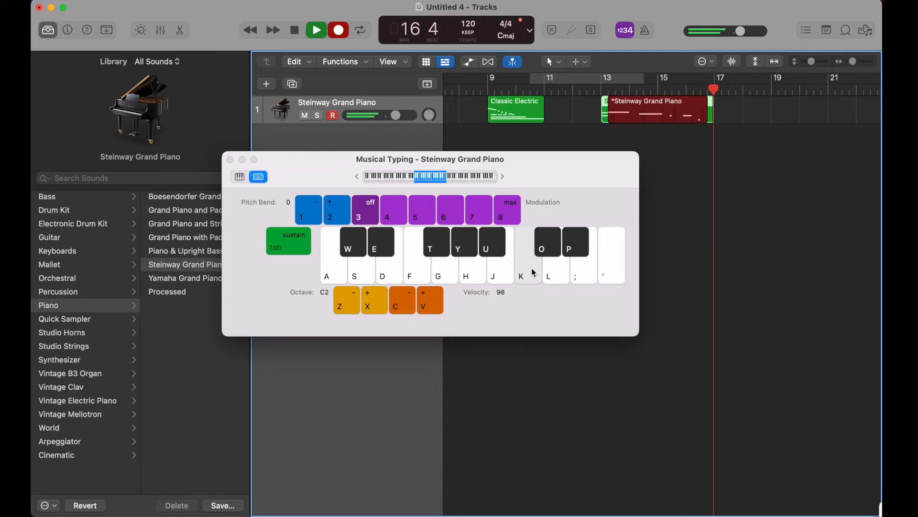
key(space)
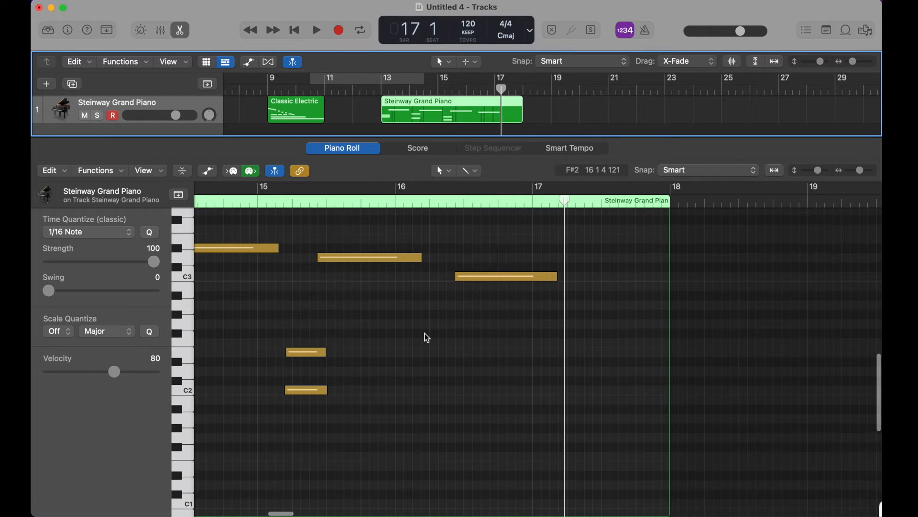
Step: Open the Steinway Grand Piano region in the Piano Roll and show its Sustain data in the Automation/MIDI area
scroll(426, 338, down, 5)
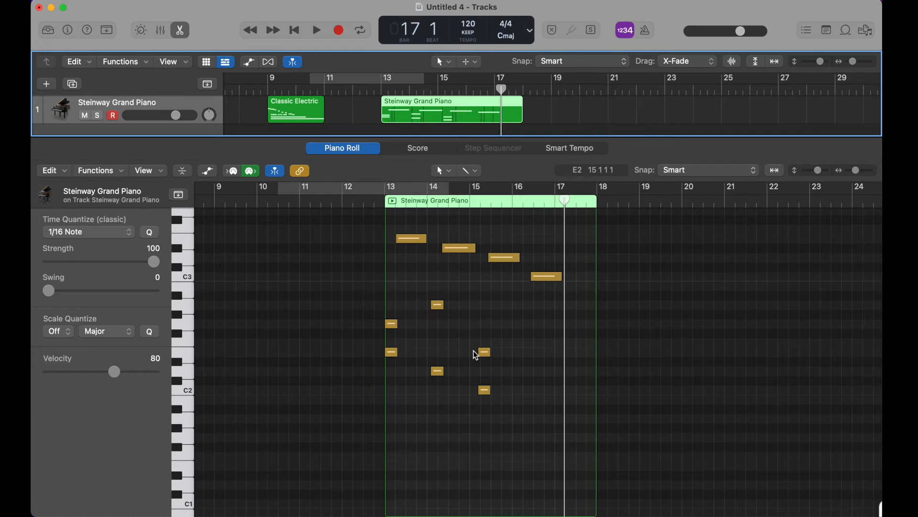
key(e)
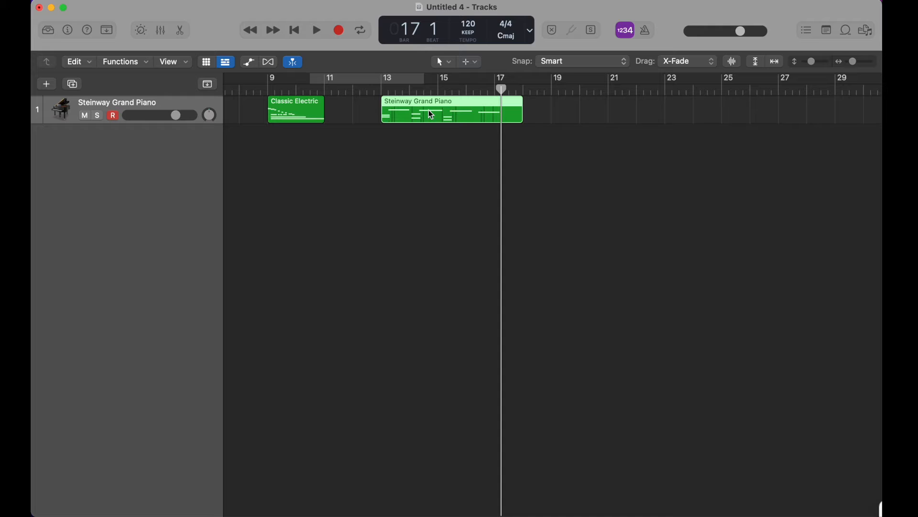
double_click(429, 111)
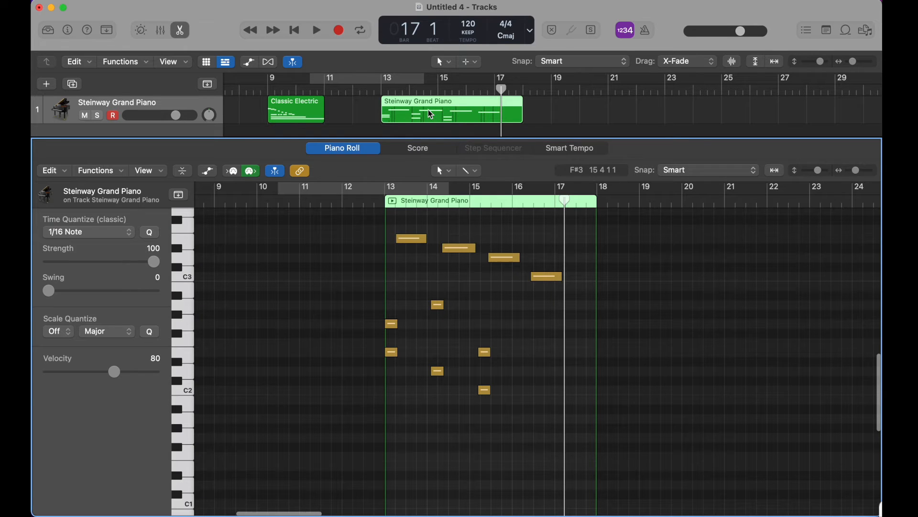
click(213, 172)
click(101, 413)
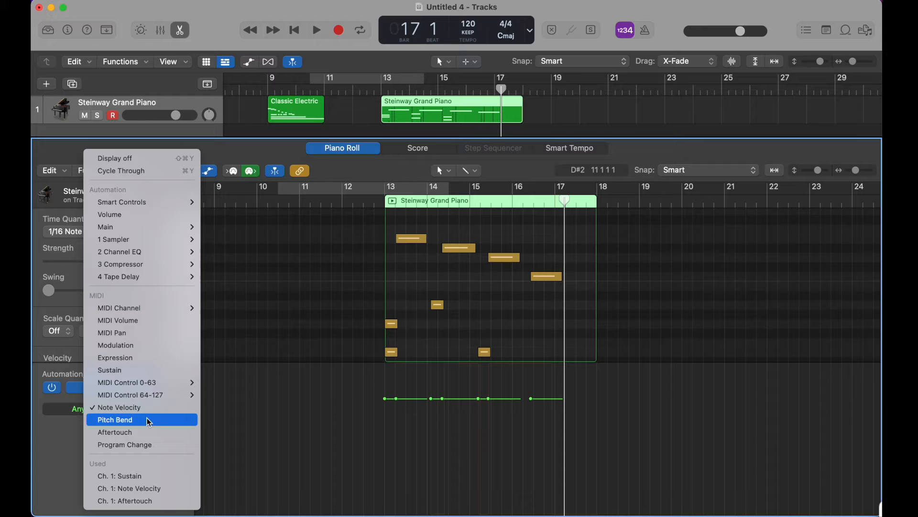
click(143, 373)
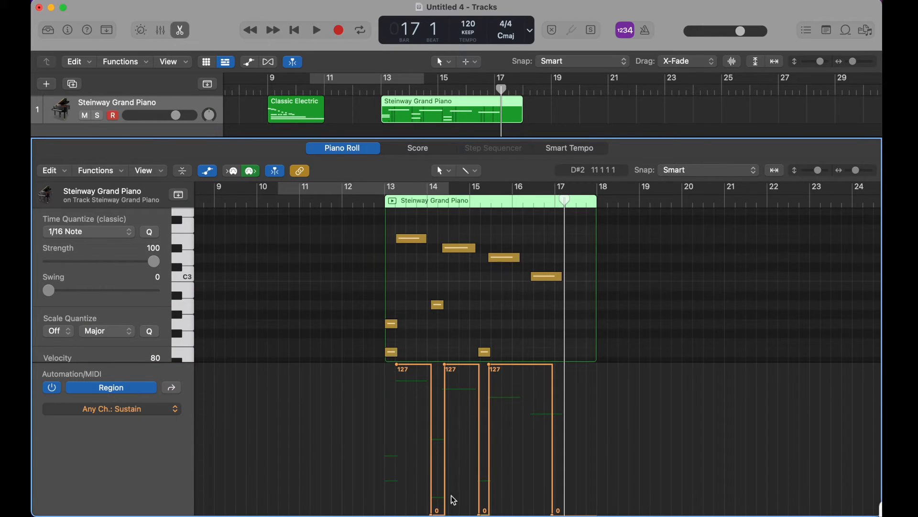
Step: Move the sustain-on point after bar 14 slightly earlier and hide the Automation/MIDI area
scroll(439, 452, up, 5)
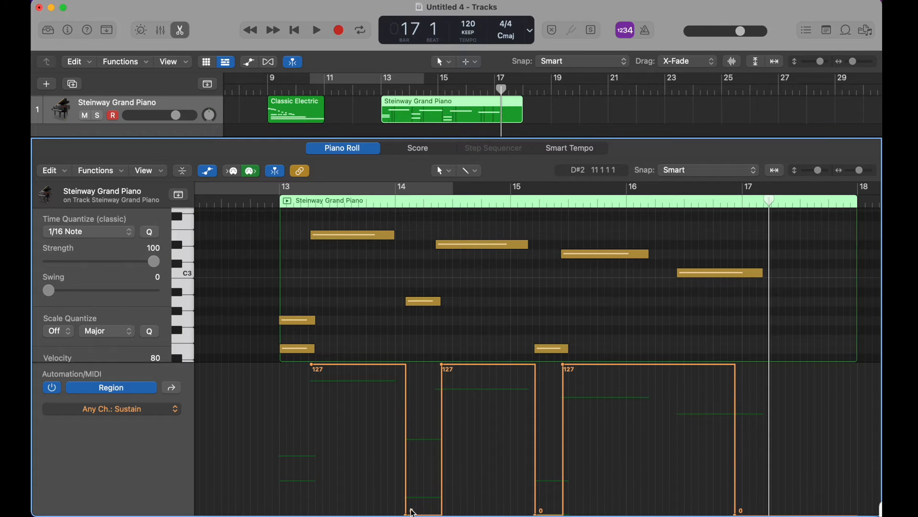
scroll(426, 422, up, 5)
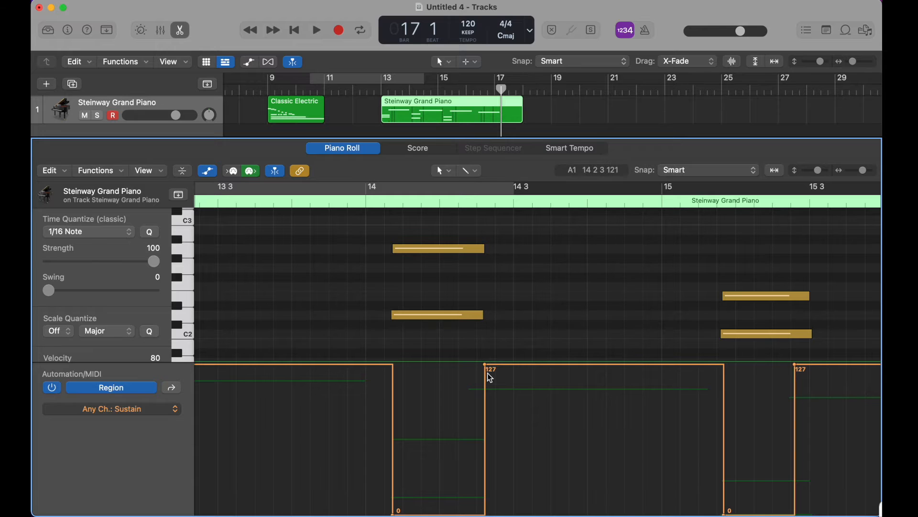
drag(486, 365, 477, 365)
click(163, 408)
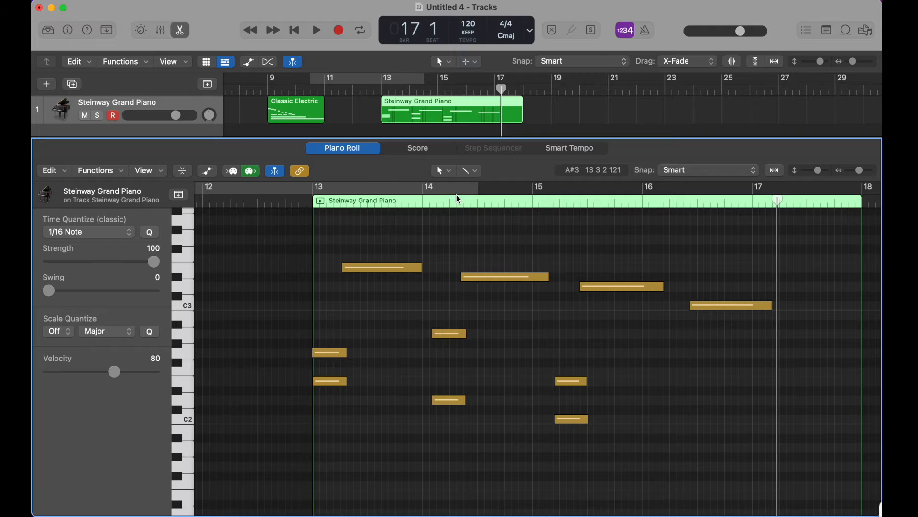
Step: Switch the LCD to the Custom display, set the division to /24 and inspect the Piano Roll grid
scroll(502, 192, up, 5)
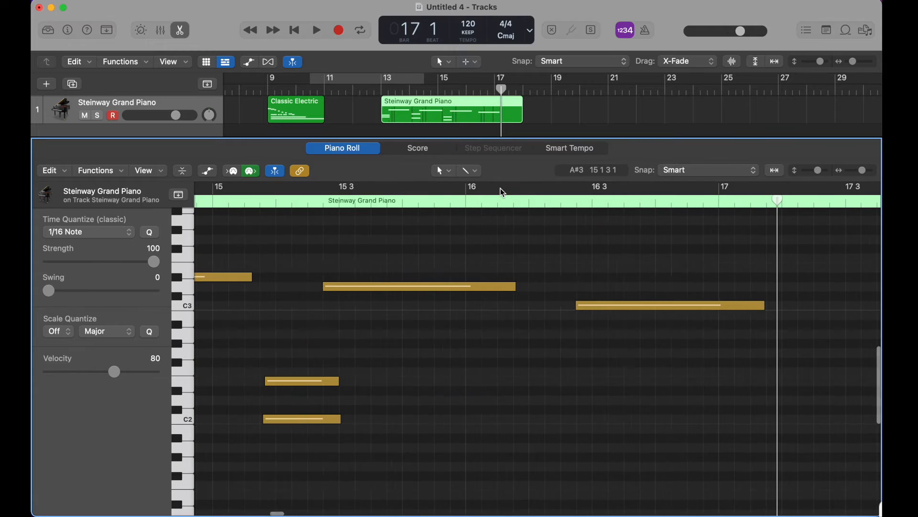
scroll(464, 234, left, 9)
scroll(467, 234, down, 3)
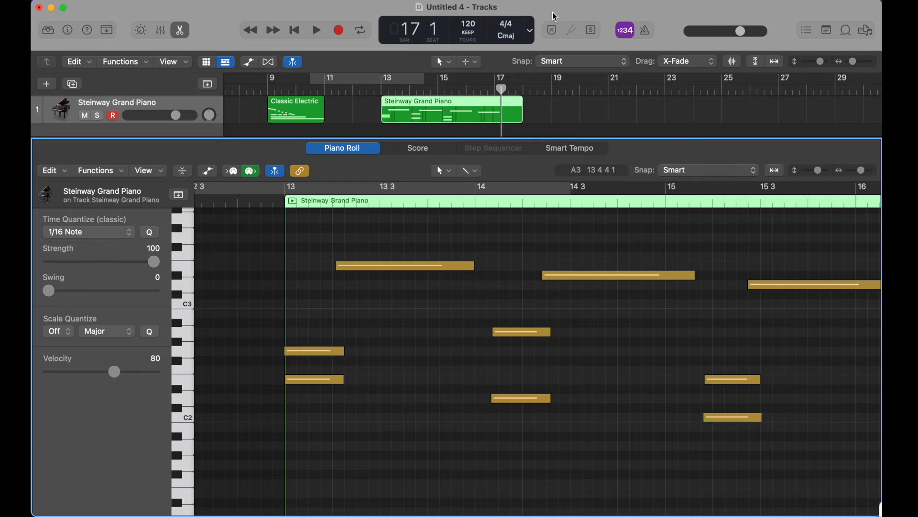
click(530, 31)
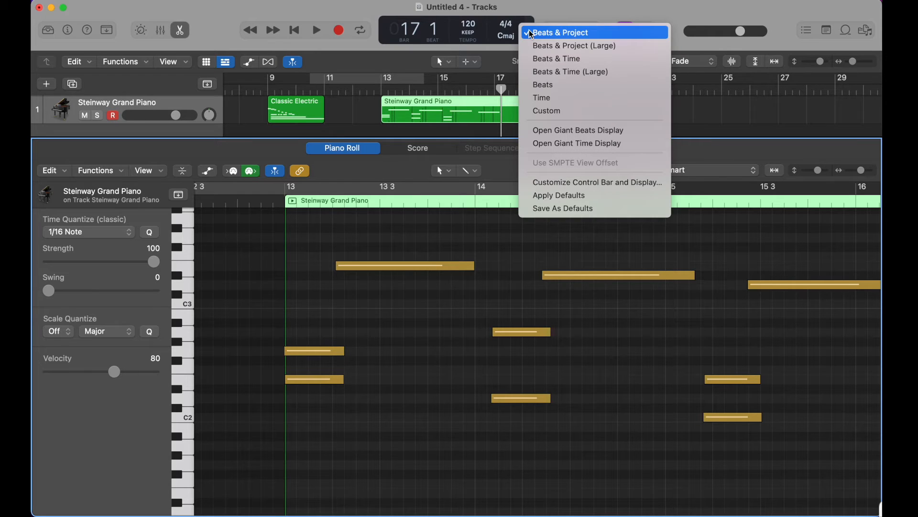
click(549, 115)
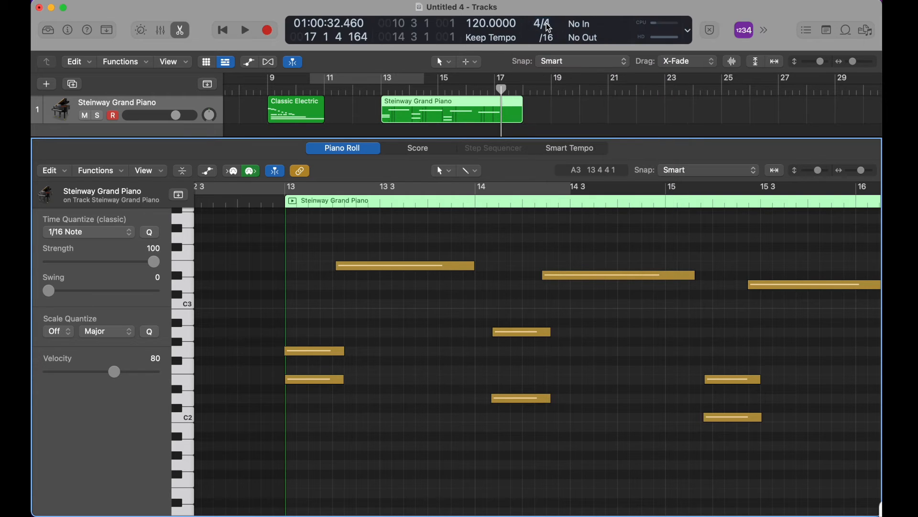
click(555, 38)
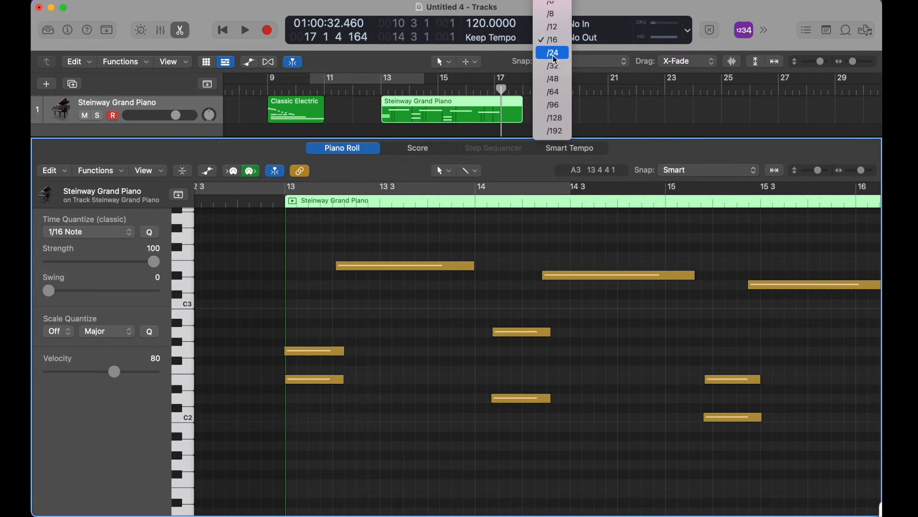
click(555, 56)
scroll(463, 254, right, 5)
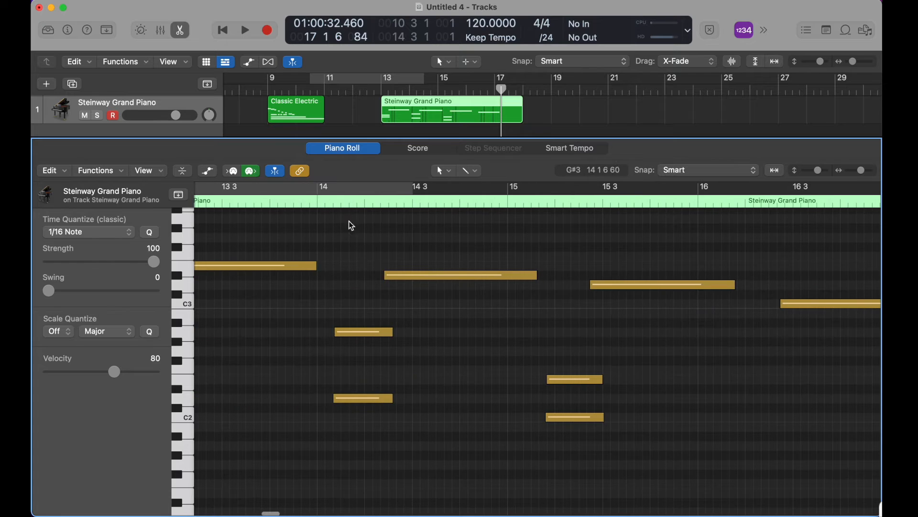
scroll(352, 226, left, 5)
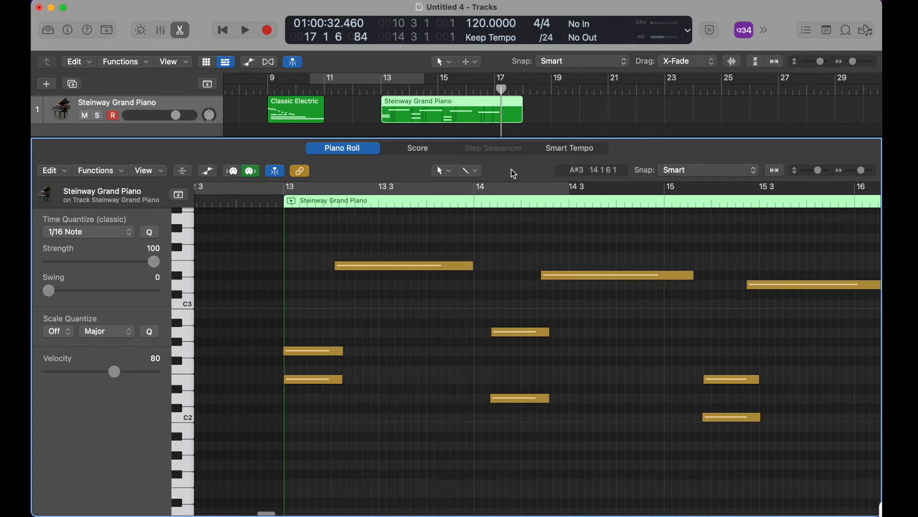
Step: Set the division back to /16 and return the LCD to the Beats & Project display
click(548, 37)
click(548, 27)
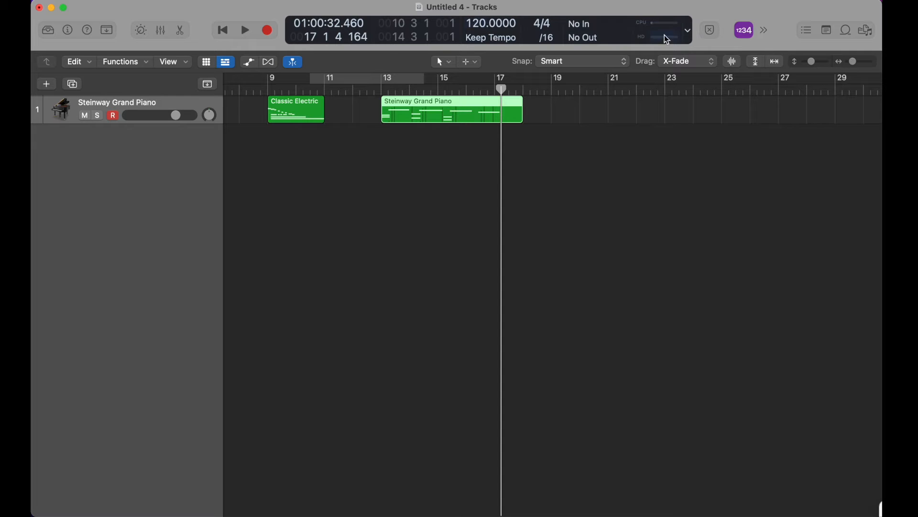
click(688, 31)
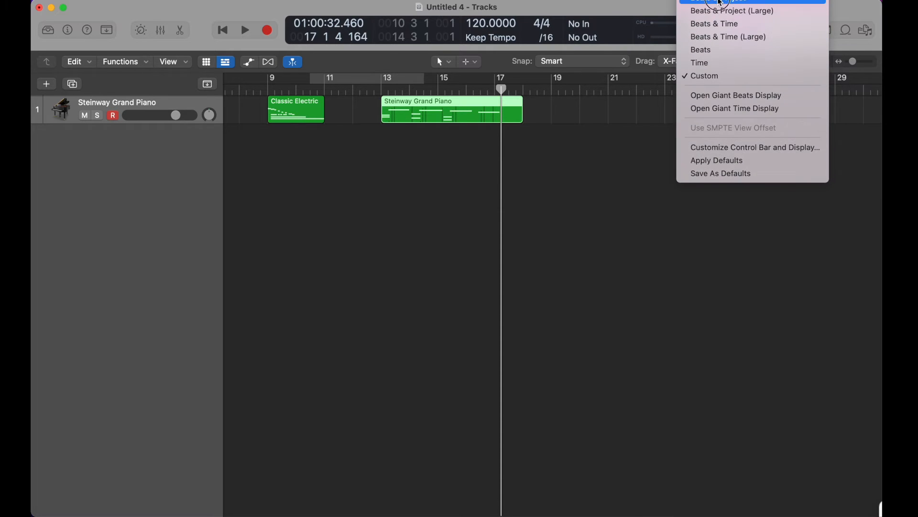
click(720, 2)
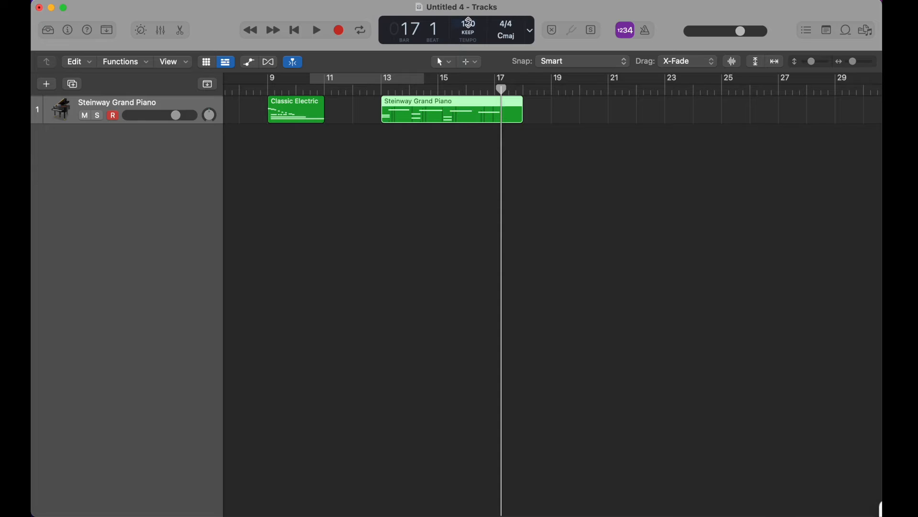
Step: Cycle bars 19 to 21 with the metronome on and lower the tempo to 65 during playback
drag(554, 78, 620, 78)
click(645, 30)
key(space)
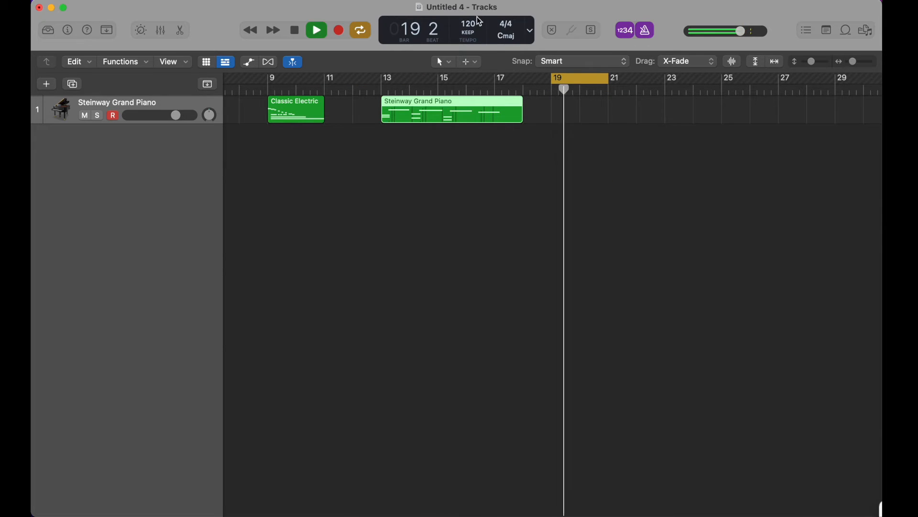
drag(472, 23, 472, 100)
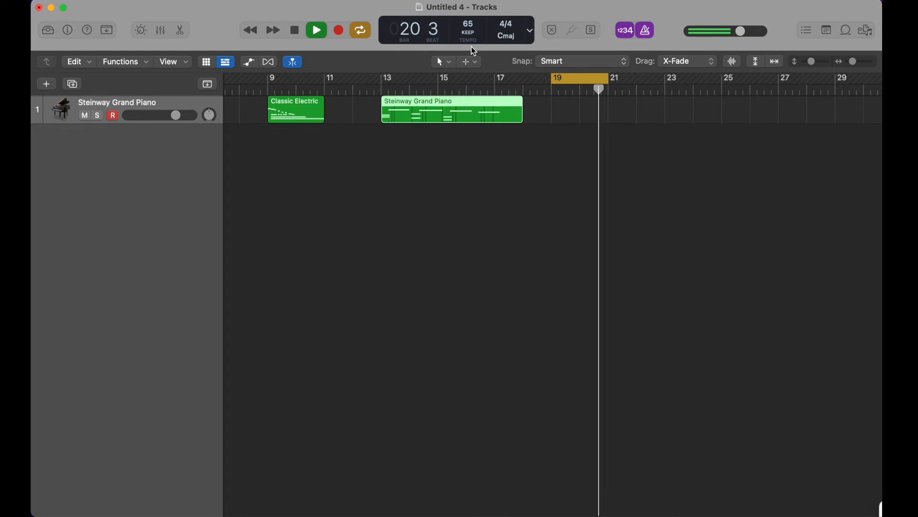
Step: Stop playback and set the project tempo to 120
key(space)
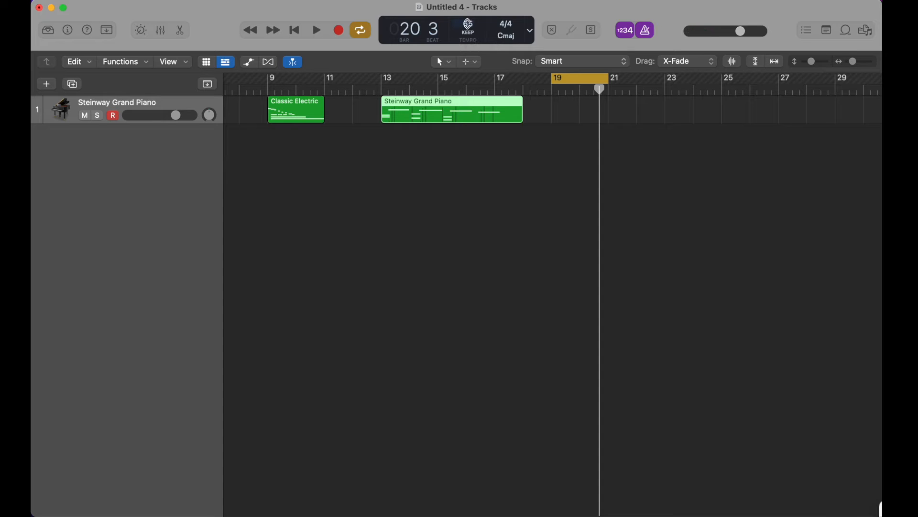
text(120)
key(Return)
Step: Show the global tracks, add tempo points at bars 19 and 21, and raise the tempo from bar 21 onward to 158
key(g)
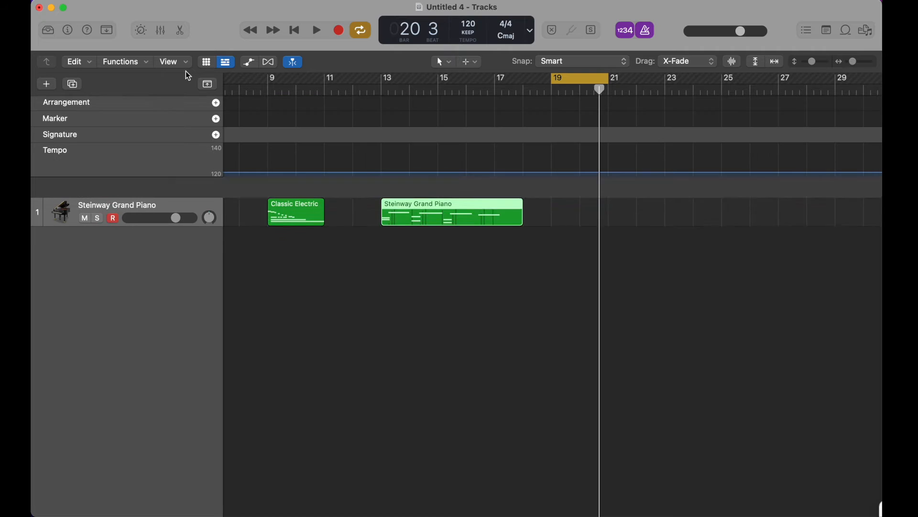
click(218, 167)
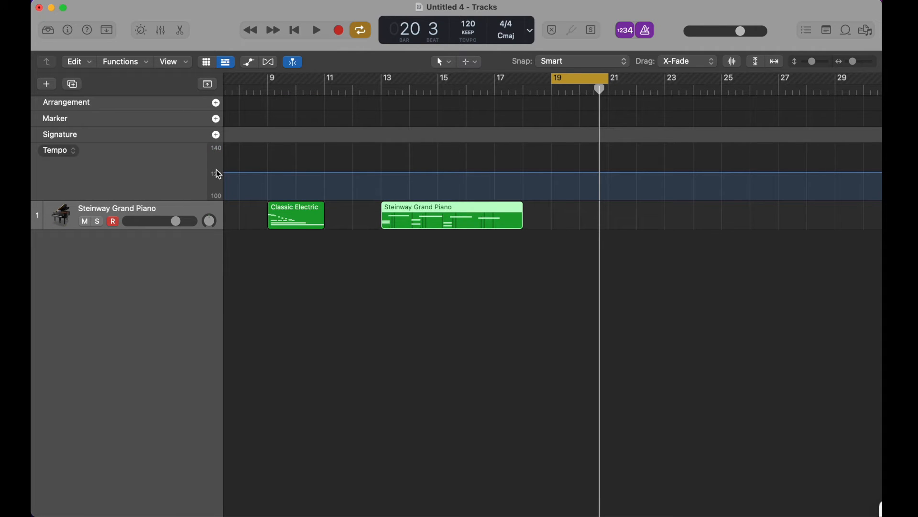
click(610, 173)
click(552, 173)
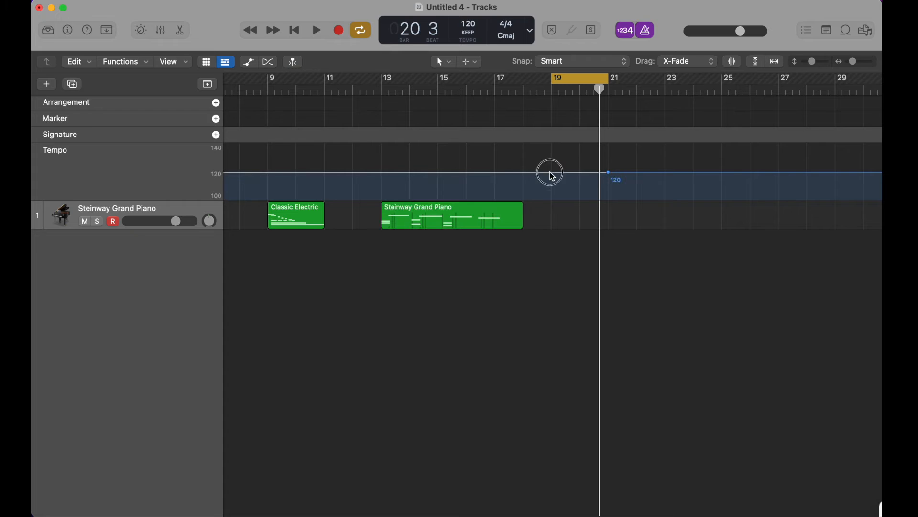
drag(611, 176, 608, 136)
drag(614, 171, 610, 158)
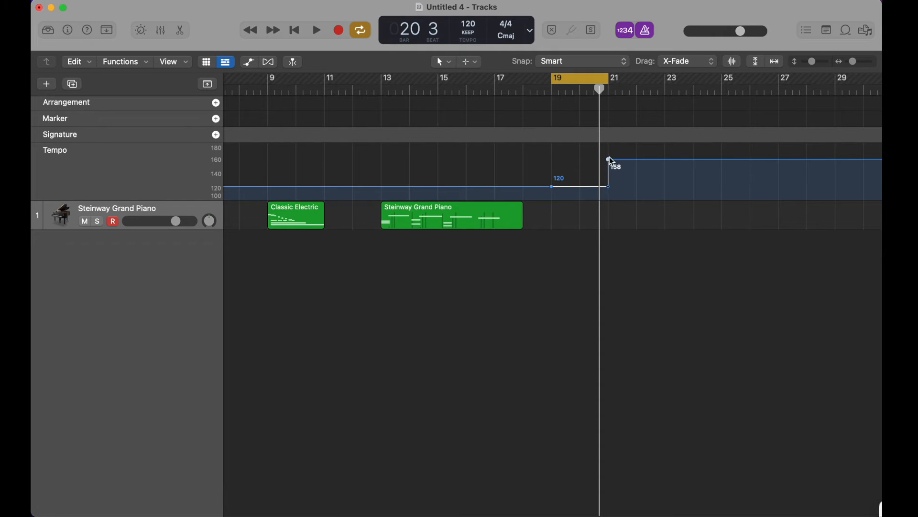
Step: Set the cycle range to bars 20 to 22 and play it to hear the tempo change
drag(608, 80, 636, 81)
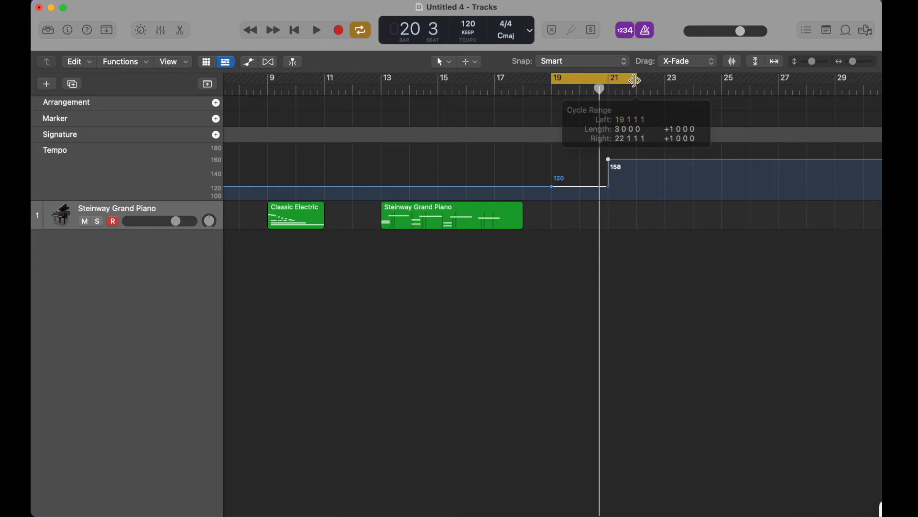
drag(576, 79, 582, 79)
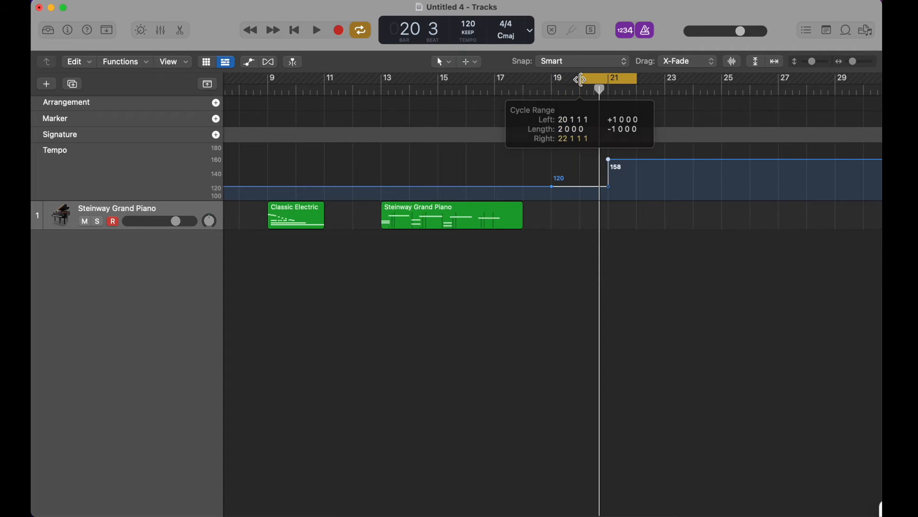
key(space)
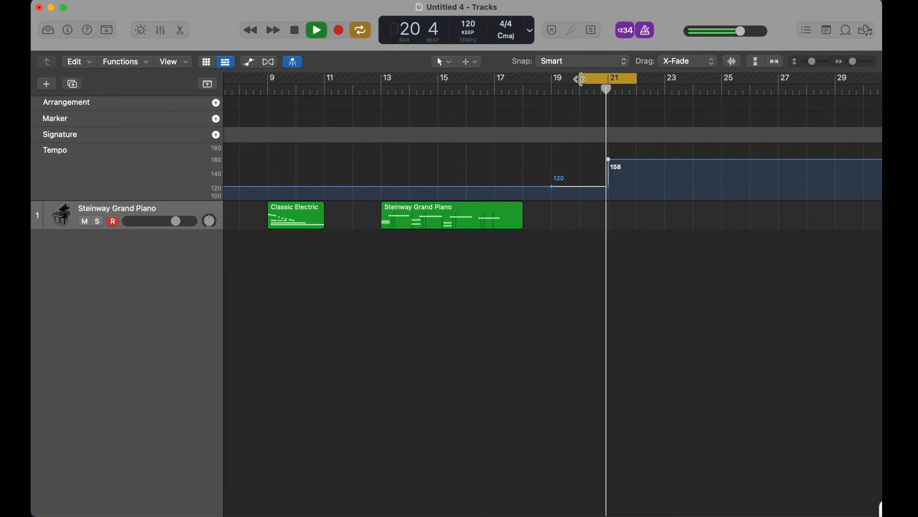
key(space)
Step: Extend the cycle start back to bar 19, curve the tempo change into a gradual rise between bars 19 and 21, and audition it
drag(582, 79, 553, 79)
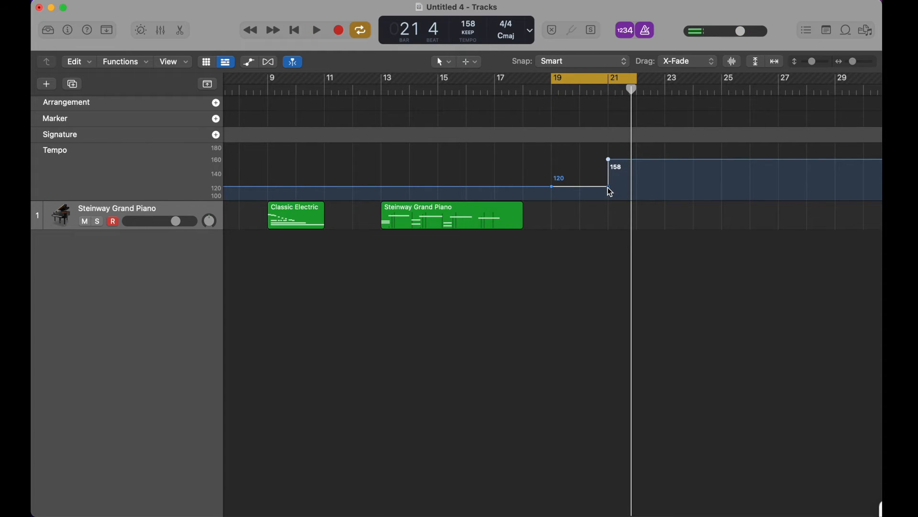
scroll(608, 187, up, 5)
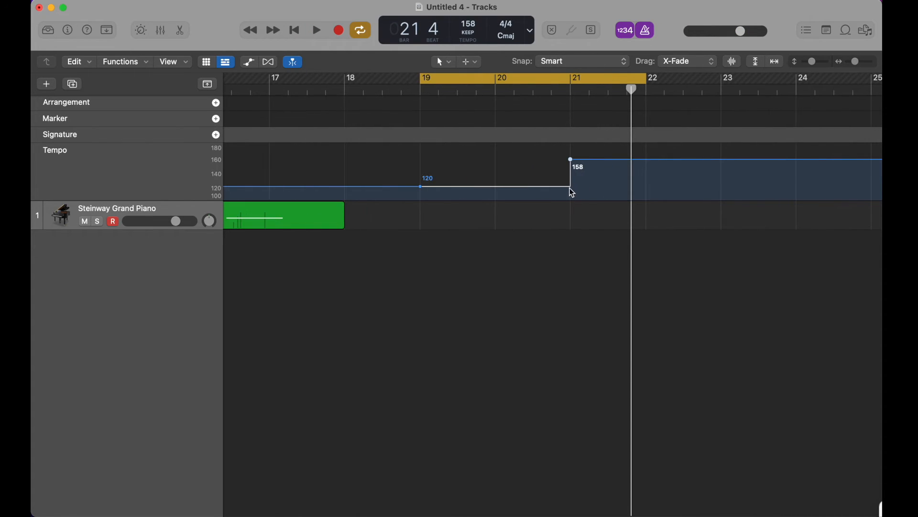
drag(573, 191, 489, 178)
key(space)
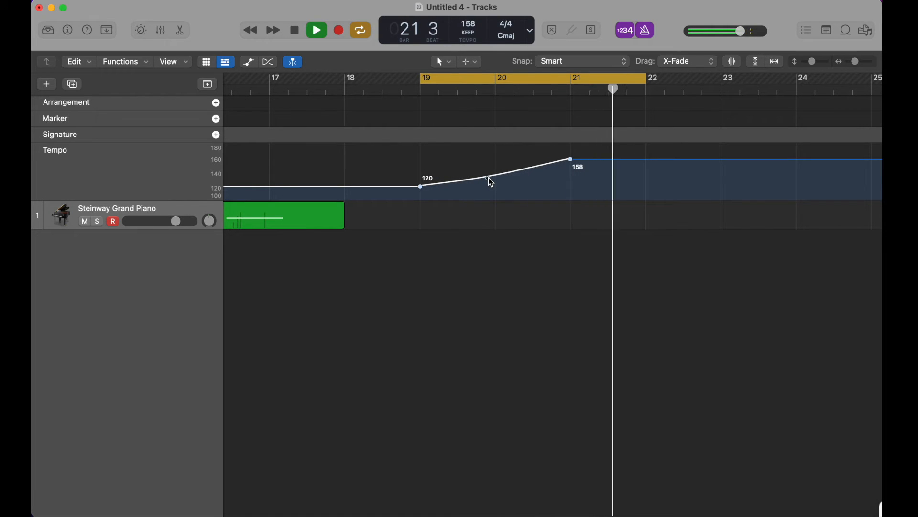
key(space)
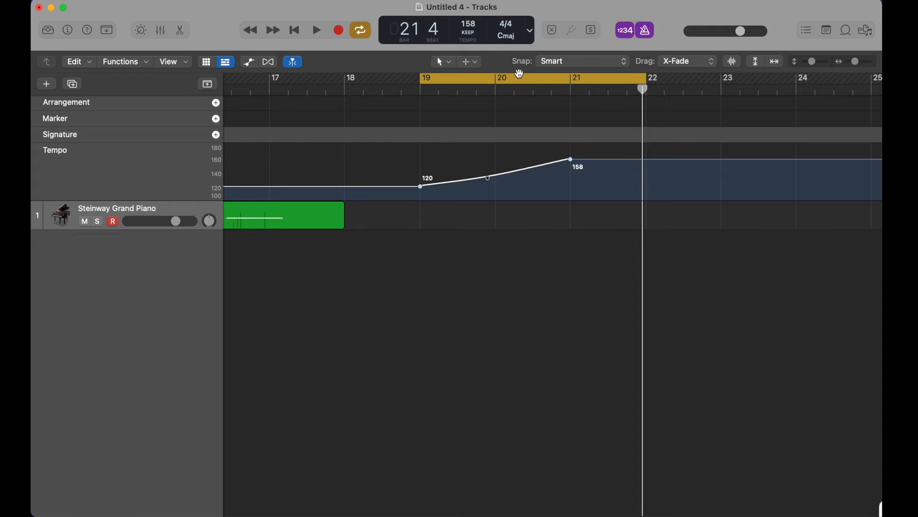
click(509, 26)
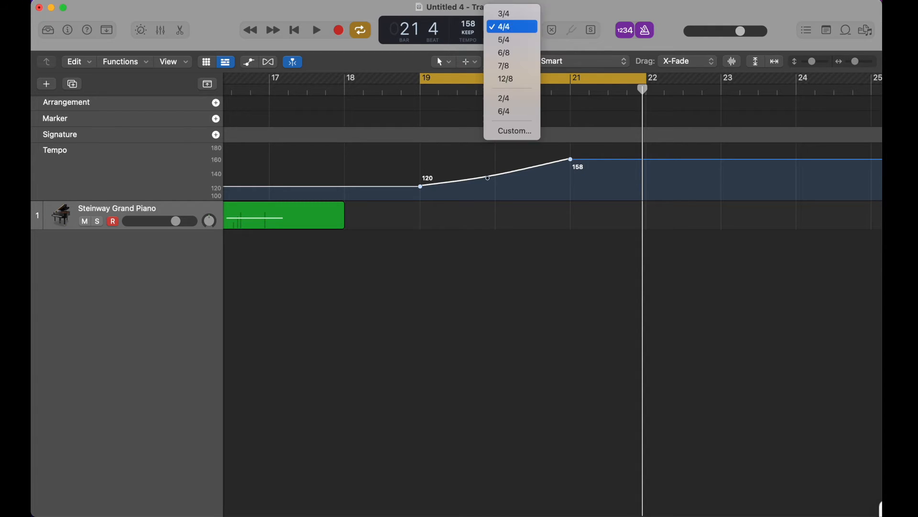
click(511, 13)
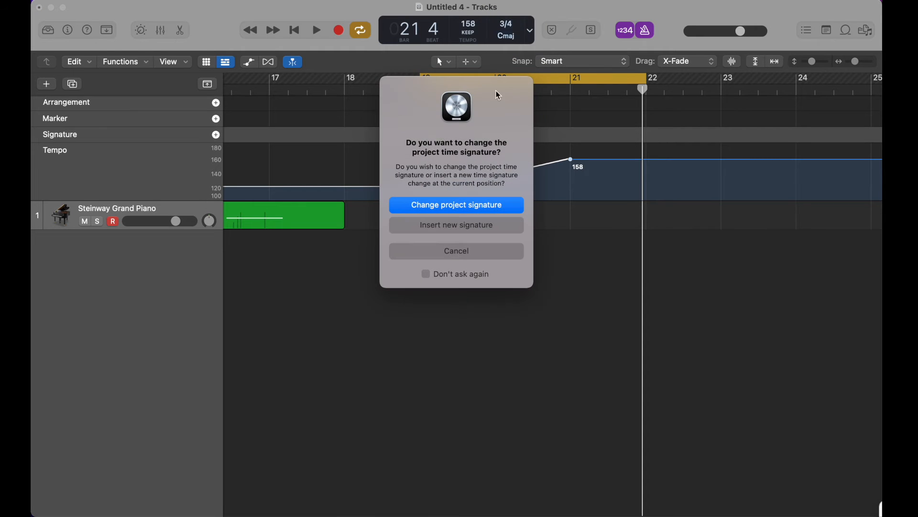
click(455, 252)
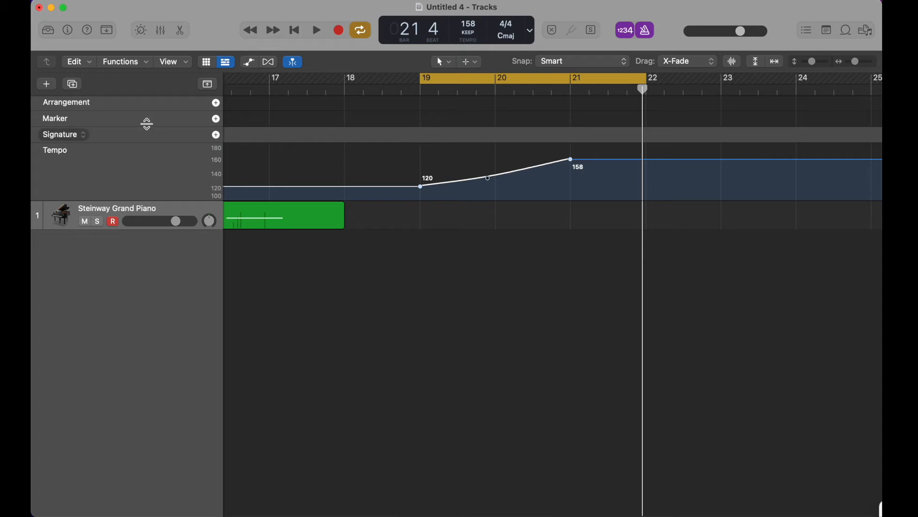
Step: Insert a 3/8 time signature at bar 21 in the Signature track and play through the change
key(g)
key(g)
click(571, 90)
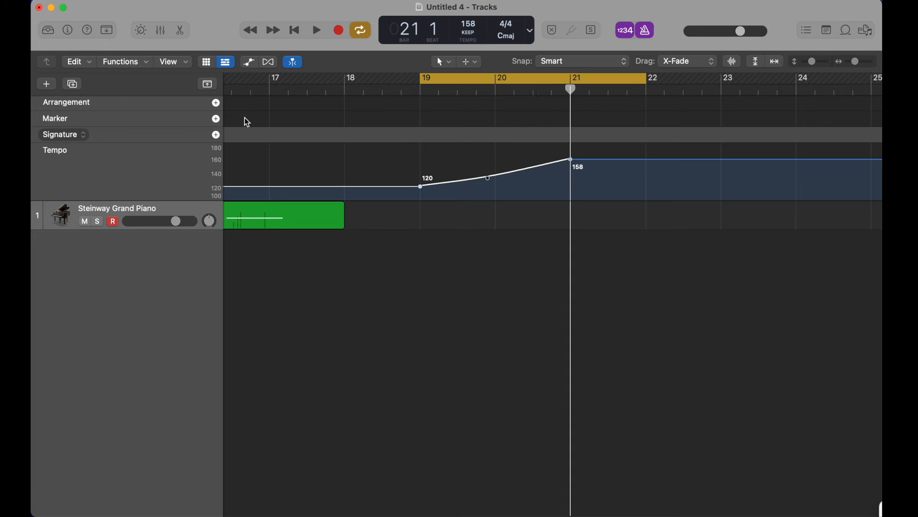
click(216, 135)
text(3)
click(452, 141)
click(501, 148)
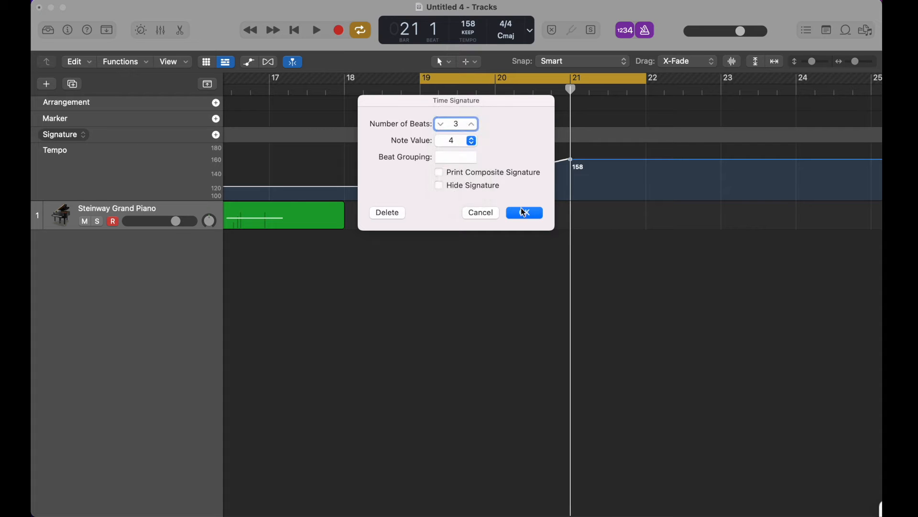
click(458, 142)
click(455, 154)
click(525, 213)
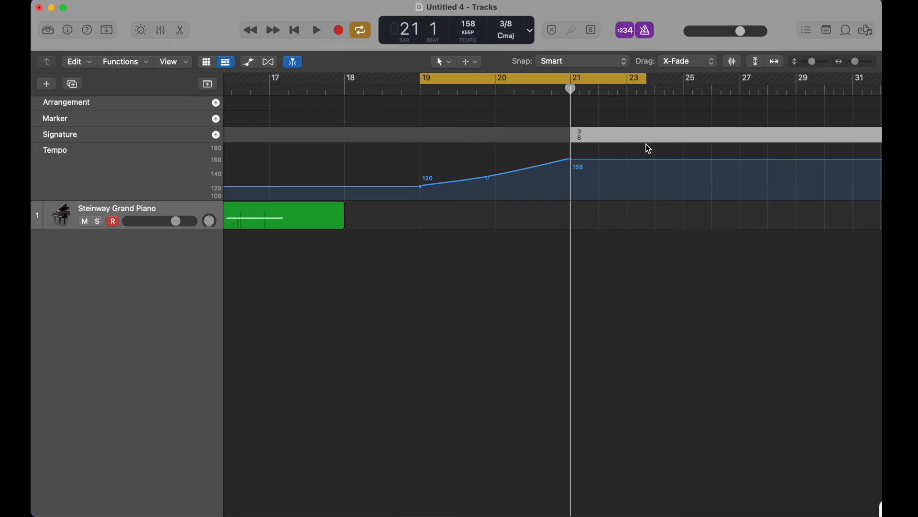
key(space)
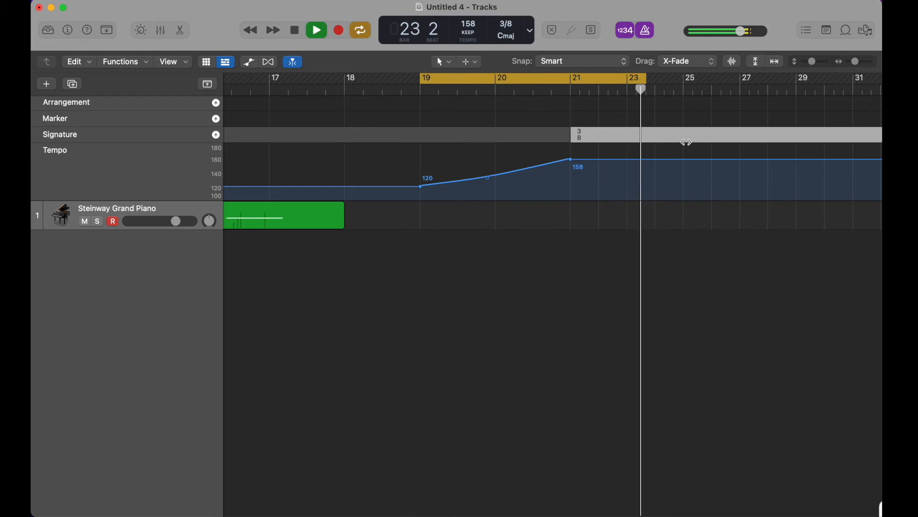
key(space)
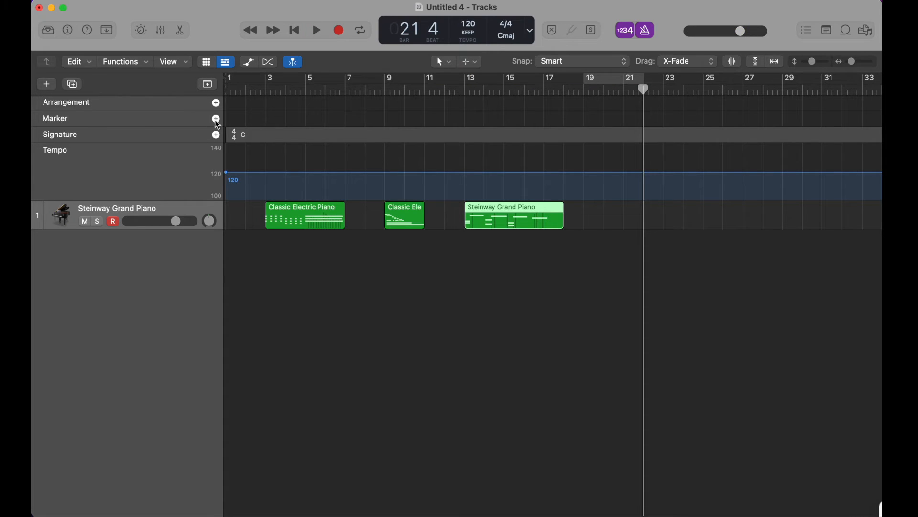
Step: Create a marker named intro at bar 1 and colour it light green
drag(641, 89, 211, 93)
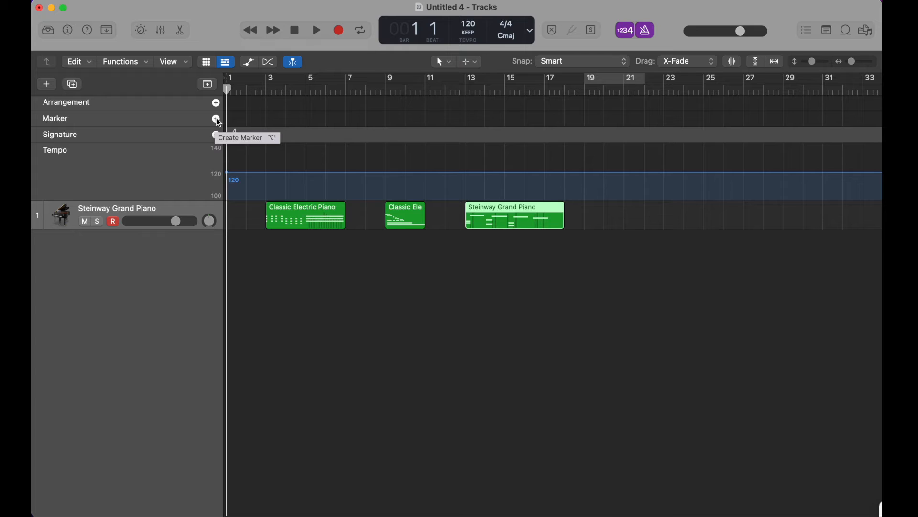
click(216, 120)
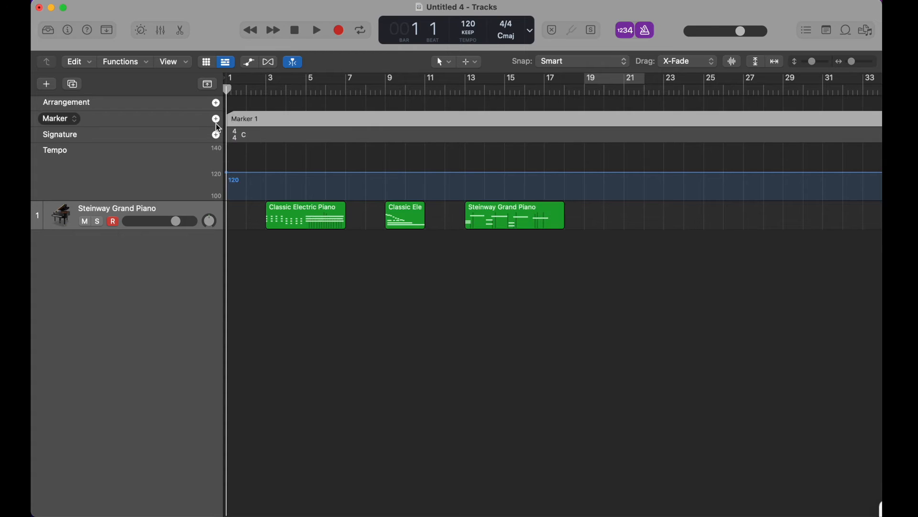
double_click(242, 119)
text(intro)
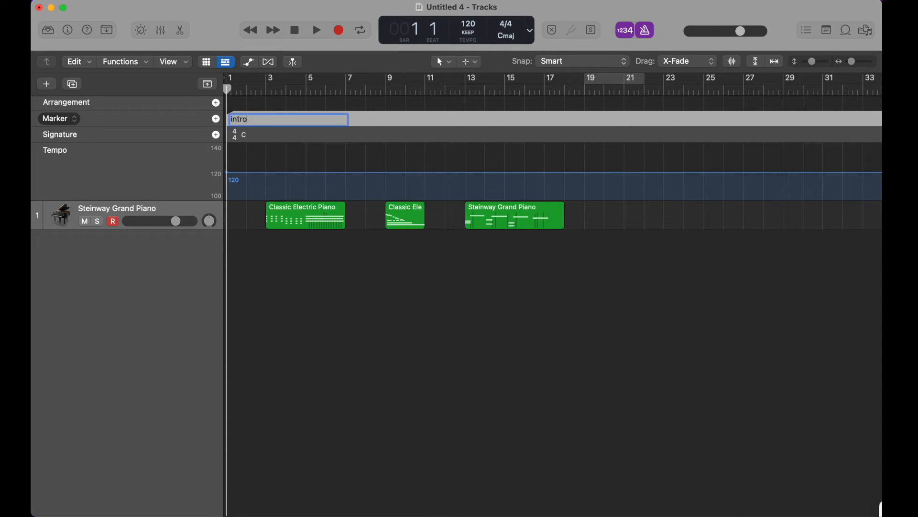
key(Return)
click(236, 119)
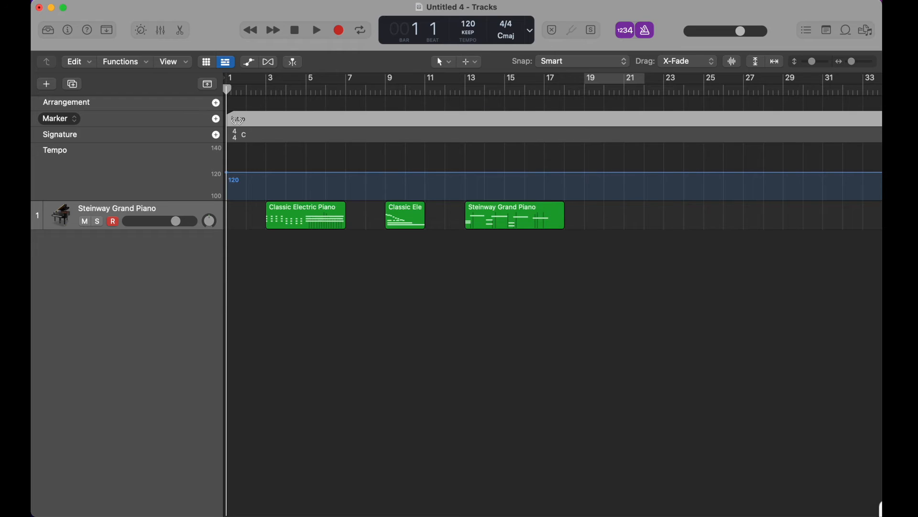
key(alt+c)
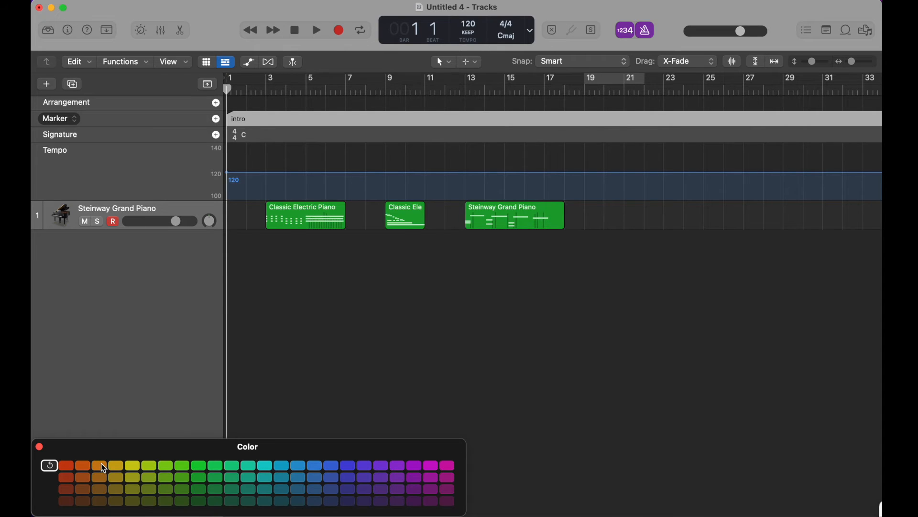
click(165, 465)
Step: Create a marker named verse at bar 8 and colour it purple
click(367, 89)
click(217, 118)
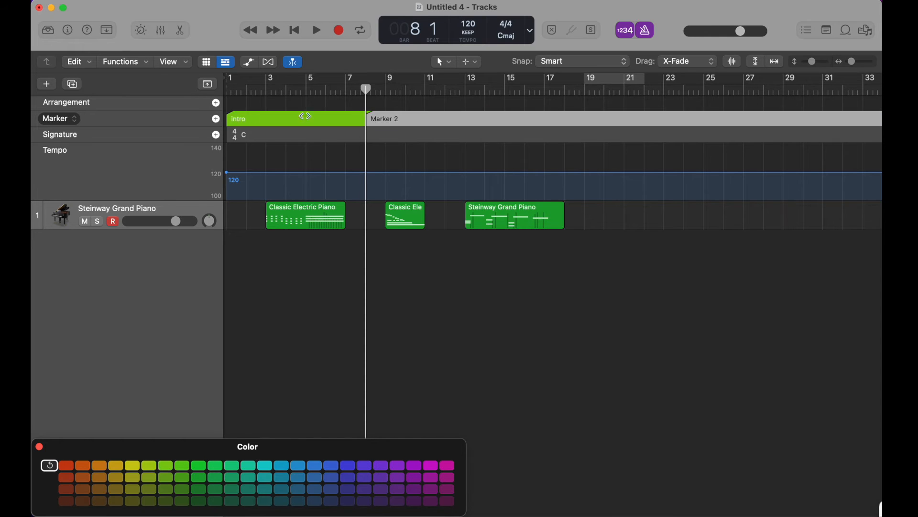
double_click(404, 118)
text(verse)
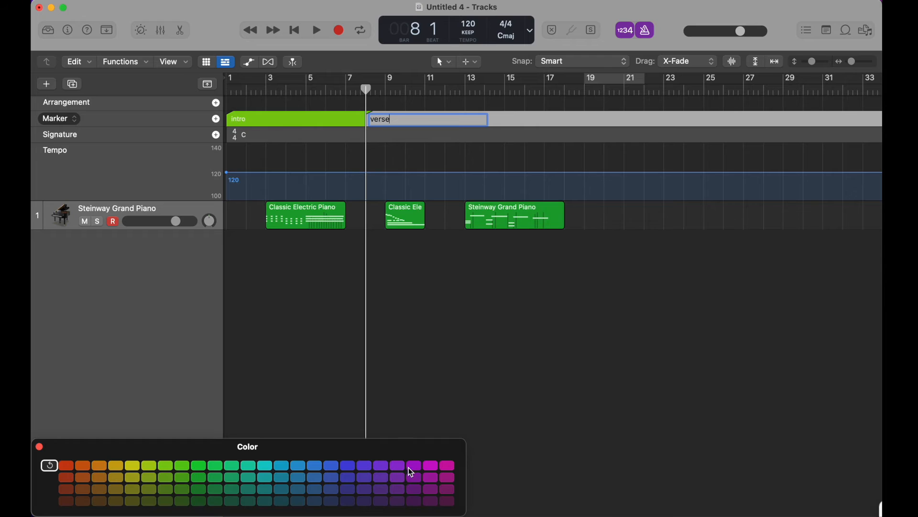
click(409, 467)
click(379, 340)
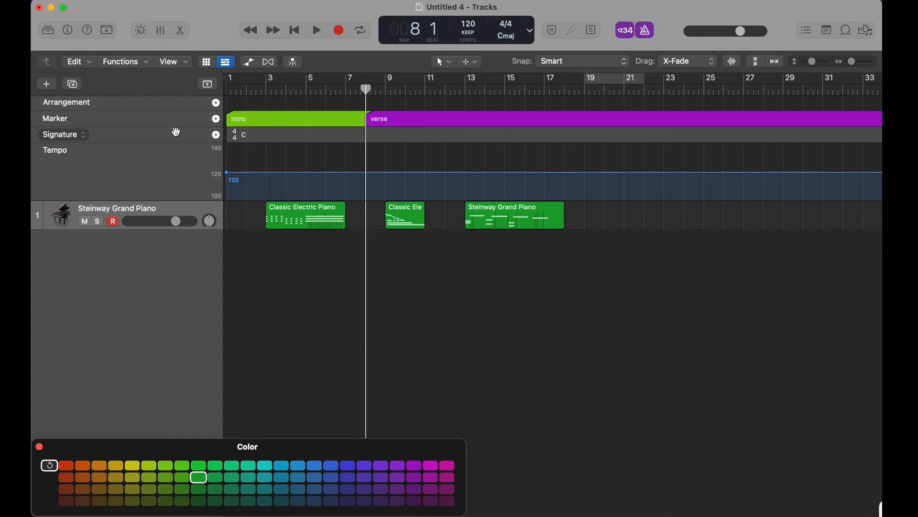
Step: Hide the global tracks and open the Classic Electric Piano region at bar 3 in the Piano Roll
key(g)
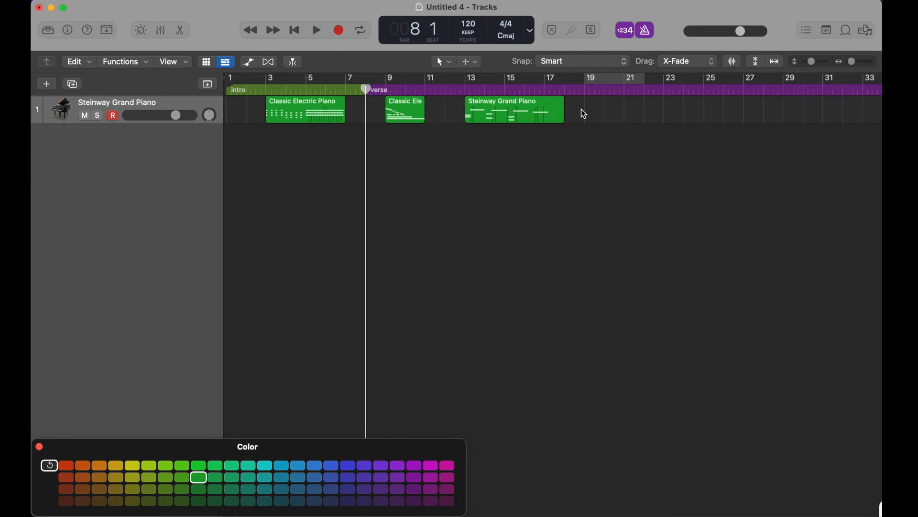
key(e)
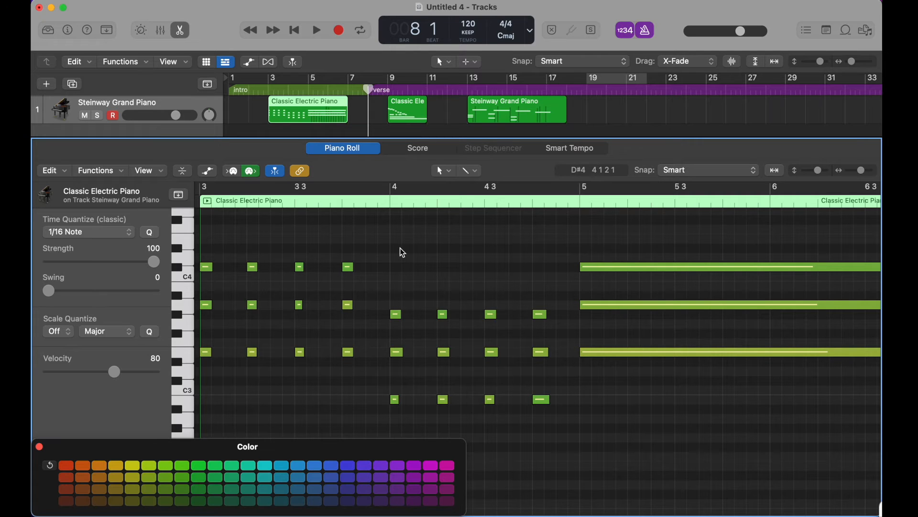
scroll(402, 253, down, 1)
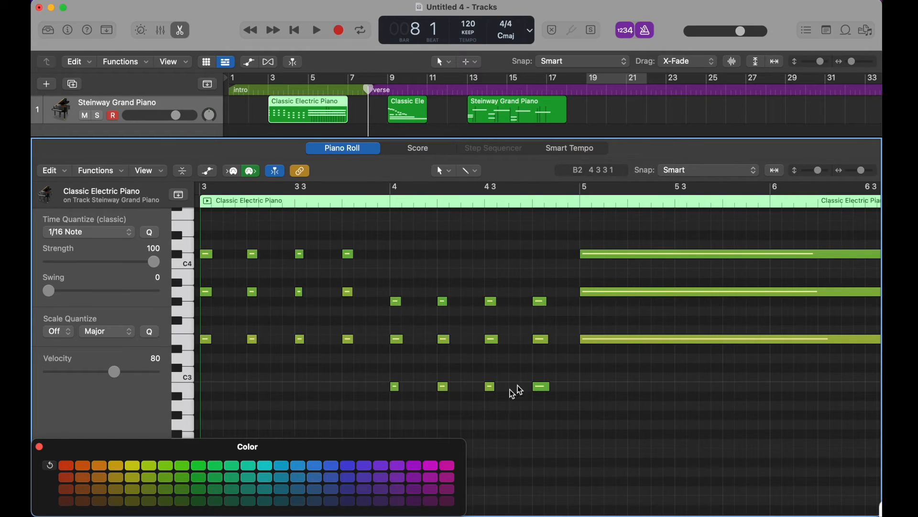
Step: Duplicate all the short notes in bars 3 and 4, placing the copies half a beat after the originals
drag(567, 398, 209, 219)
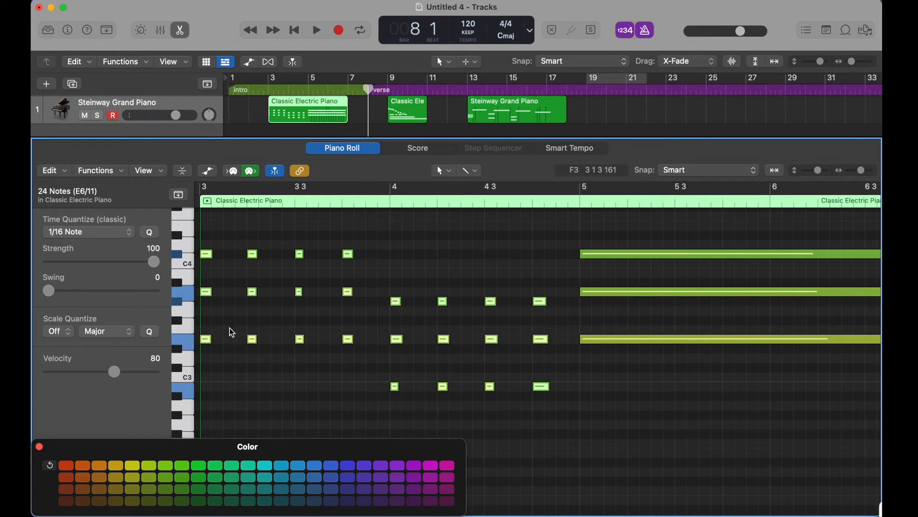
mouse_move(211, 343)
drag(210, 342, 234, 343)
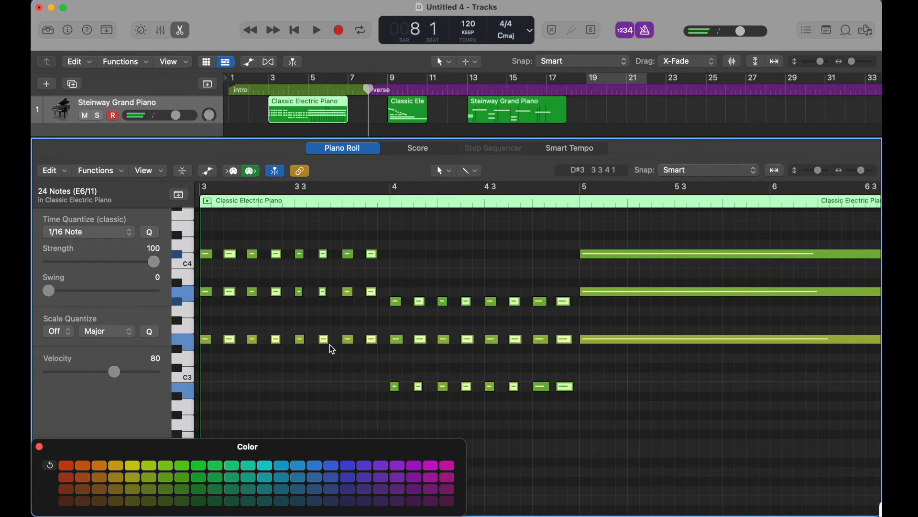
Step: Cycle bars 3 to 5 and play back the doubled chord pattern
drag(201, 191, 576, 202)
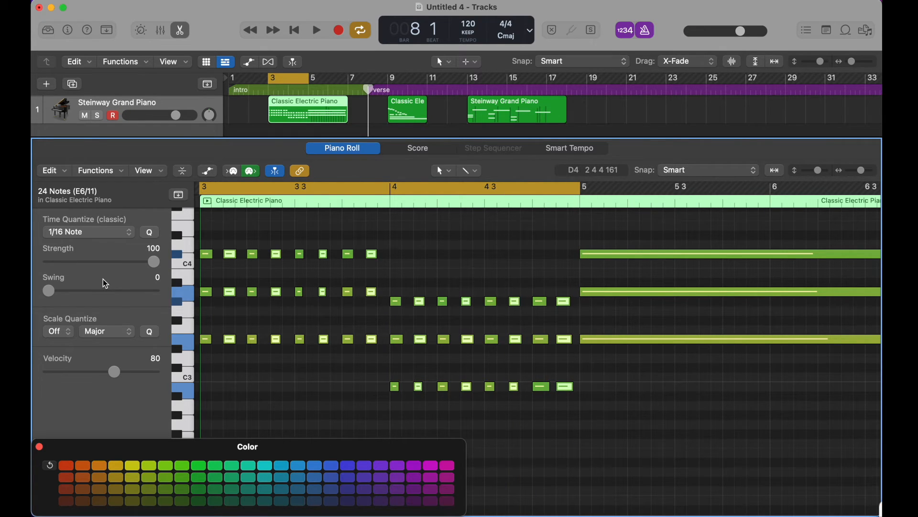
key(space)
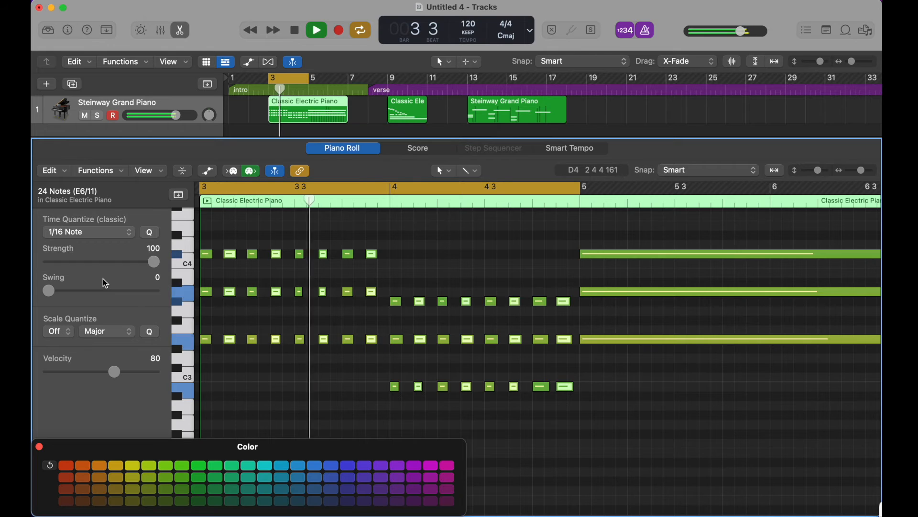
key(space)
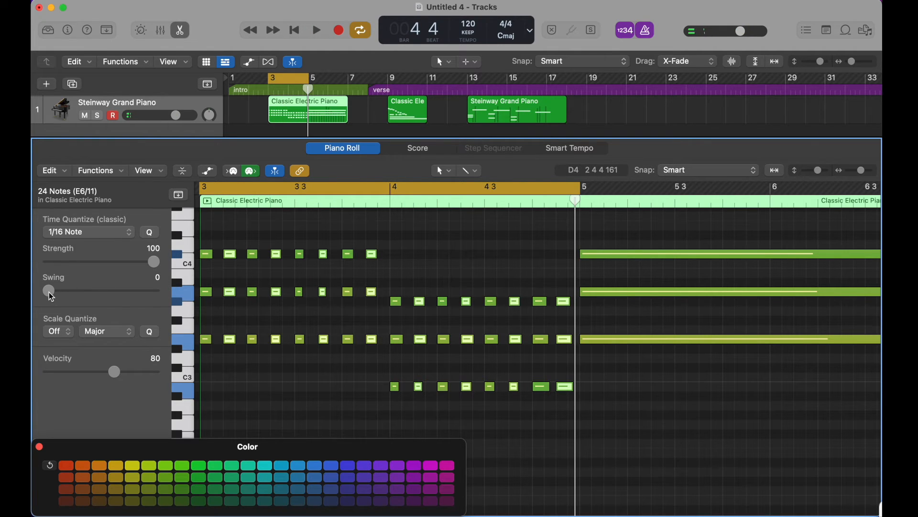
Step: Select all the short notes in bars 3 and 4 and set their time quantize to 1/8 Note
drag(186, 244, 186, 368)
drag(567, 408, 201, 229)
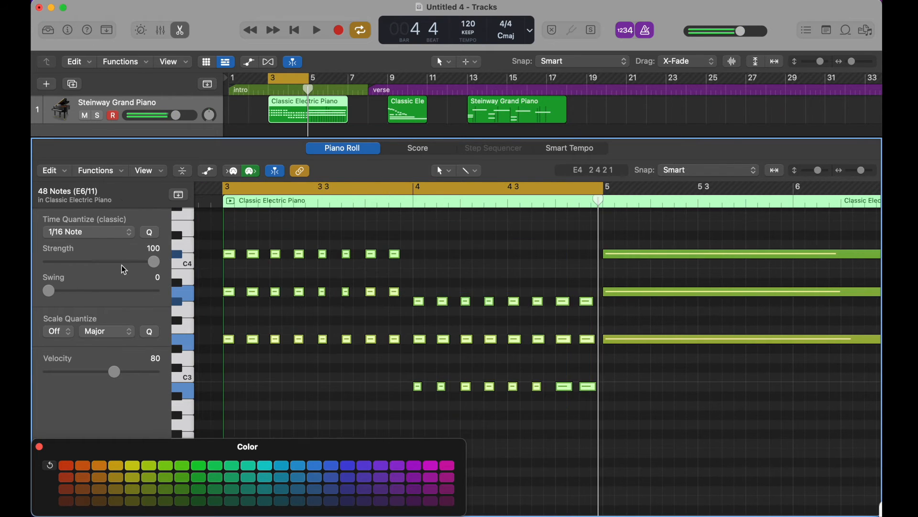
mouse_move(48, 290)
mouse_down()
mouse_move(109, 292)
mouse_move(47, 290)
mouse_up()
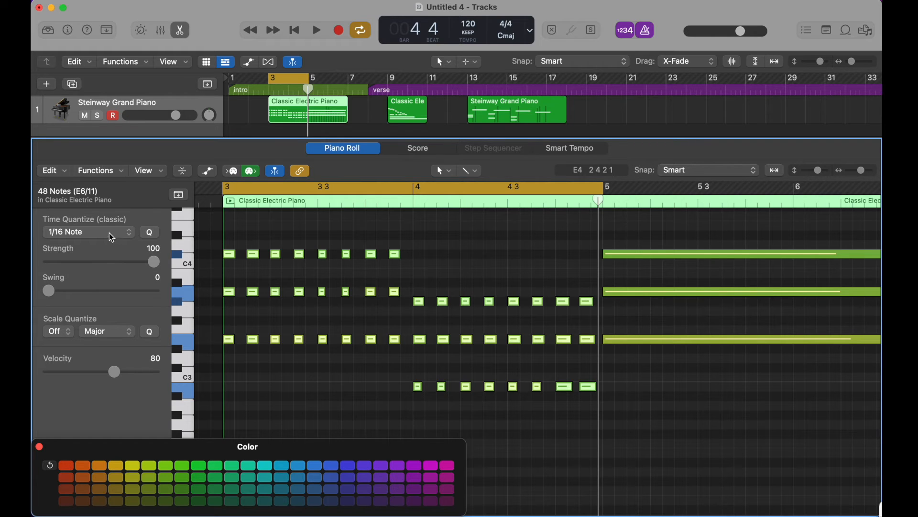
click(135, 234)
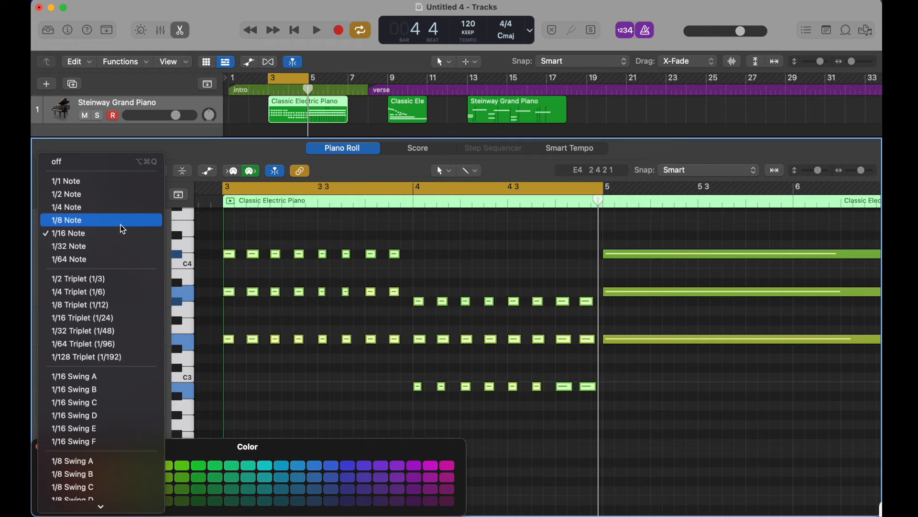
click(122, 230)
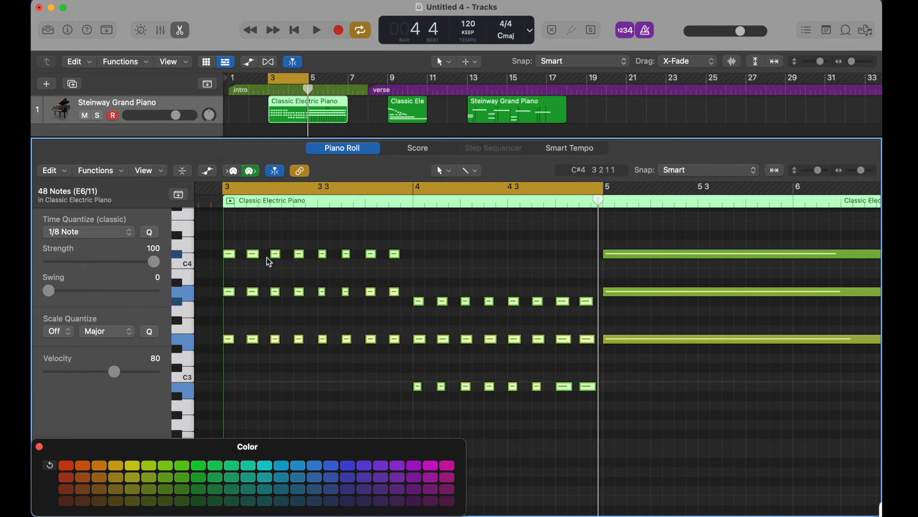
Step: Audition the selected notes with a quantize swing of 92, and settle on a swing of 58
drag(55, 293, 150, 297)
key(space)
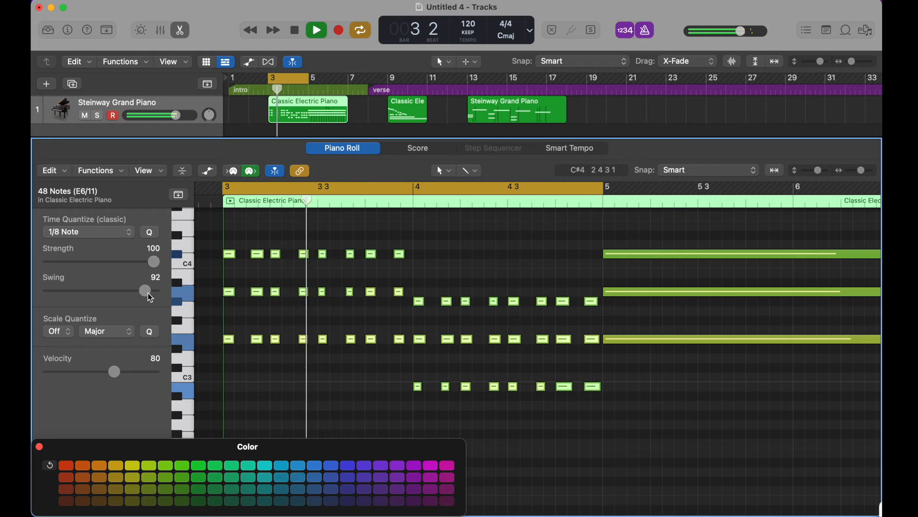
drag(150, 296, 115, 298)
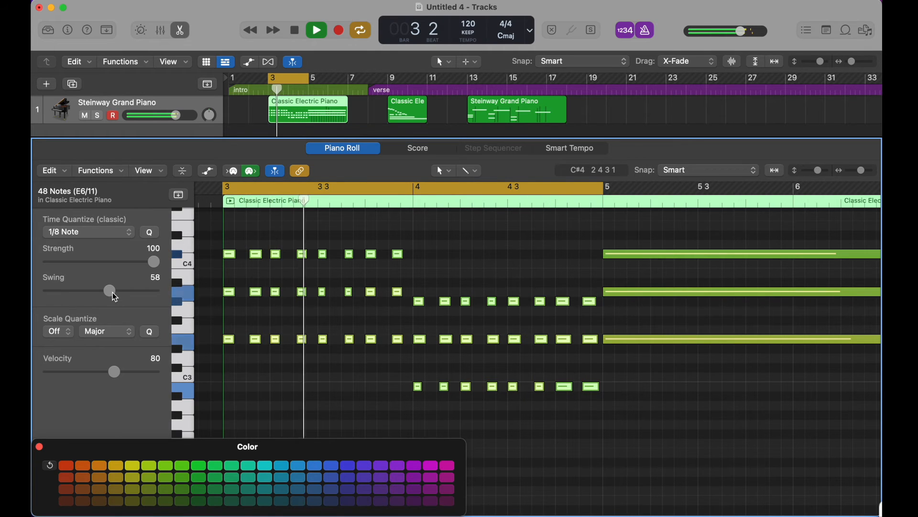
key(space)
Step: Scale-quantize all the notes in the Steinway Grand Piano region at bar 13 to C Major and play back the region
scroll(435, 301, down, 4)
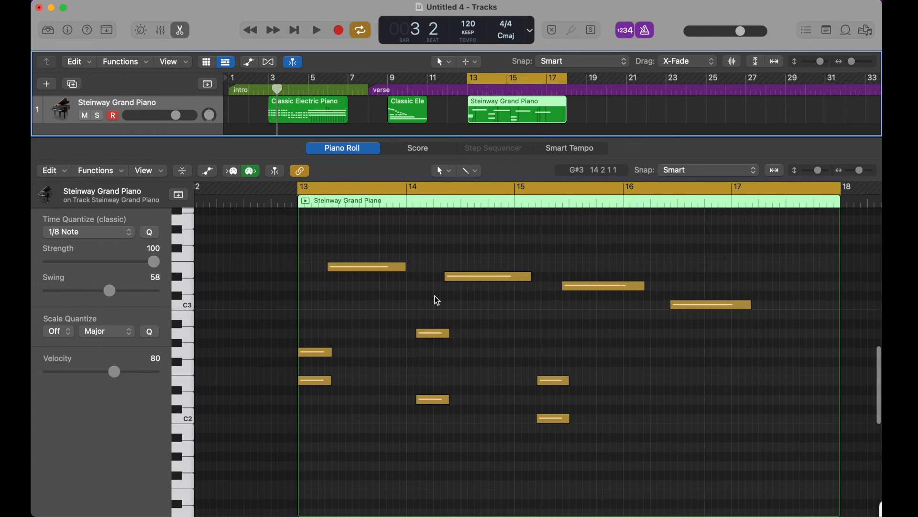
scroll(436, 300, down, 3)
scroll(437, 299, up, 3)
scroll(437, 300, down, 4)
scroll(437, 300, up, 3)
scroll(437, 300, right, 1)
scroll(436, 300, down, 1)
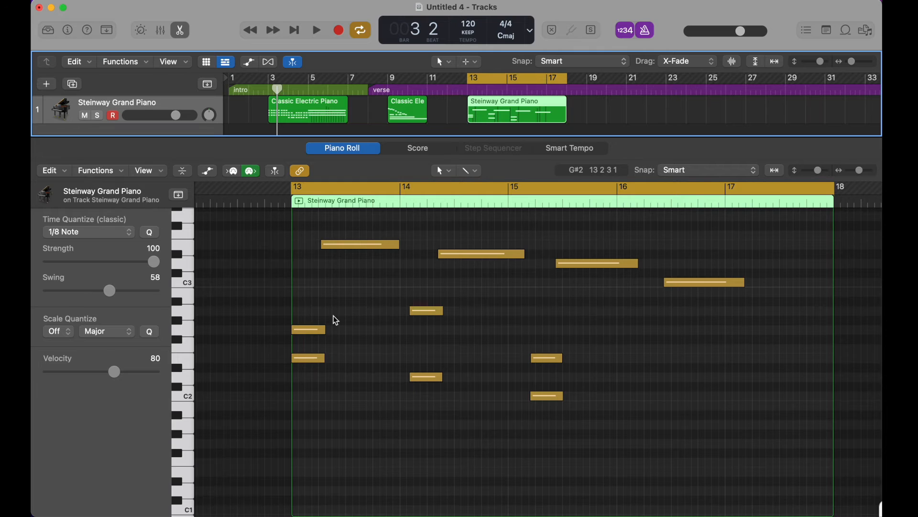
click(307, 218)
drag(307, 217, 738, 440)
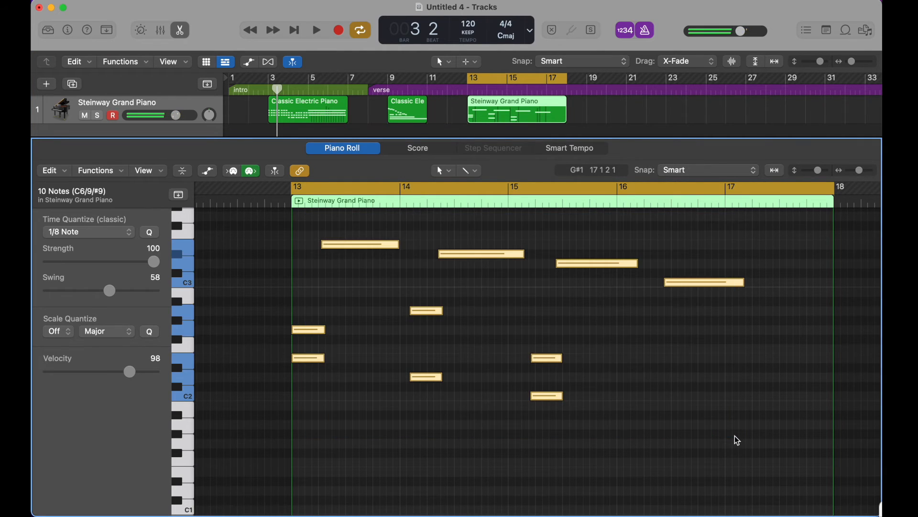
click(62, 333)
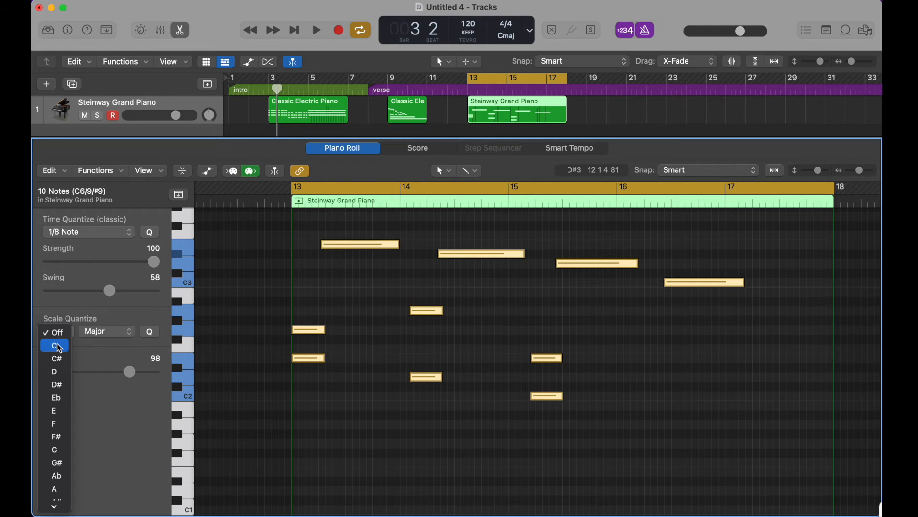
click(56, 346)
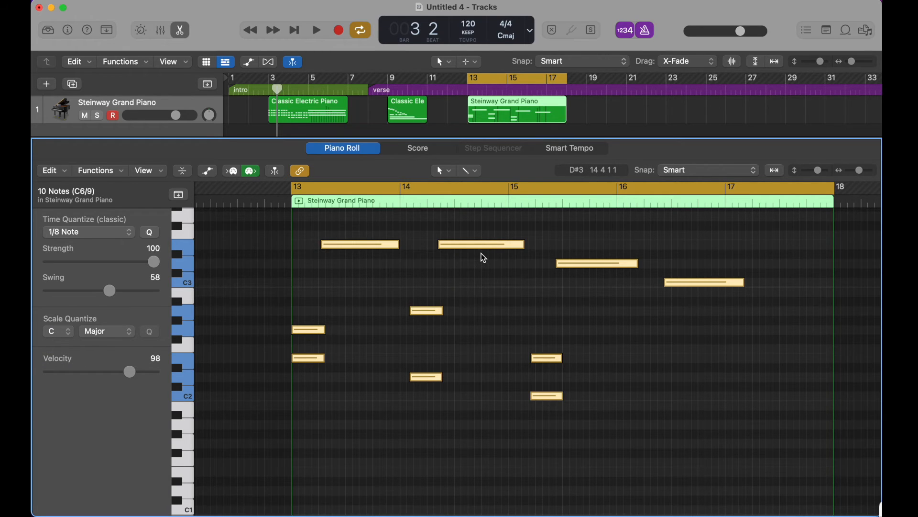
key(space)
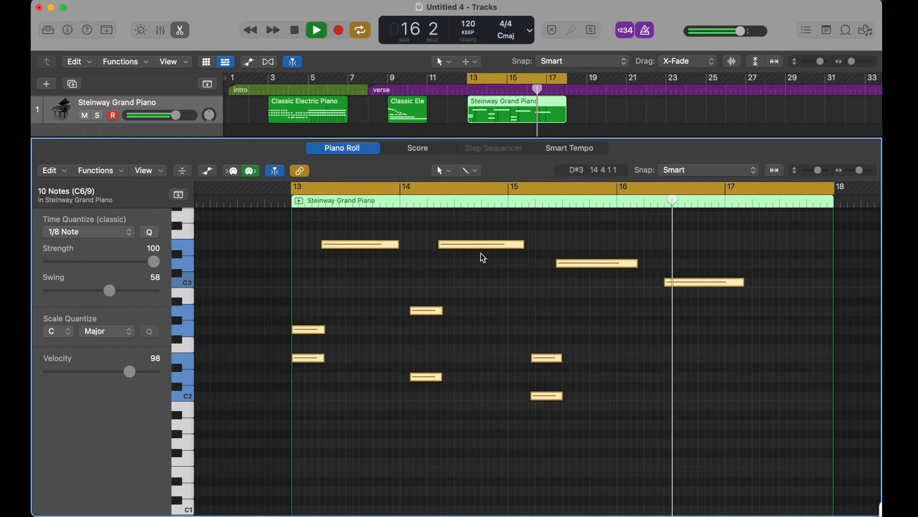
key(space)
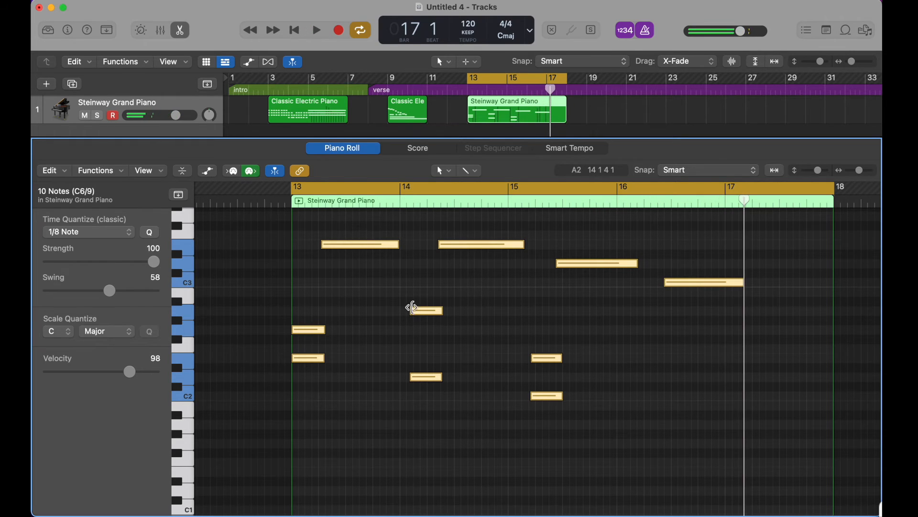
Step: Shift the later notes earlier so the second chord starts at bar 14 and the third chord starts at bar 15
click(467, 292)
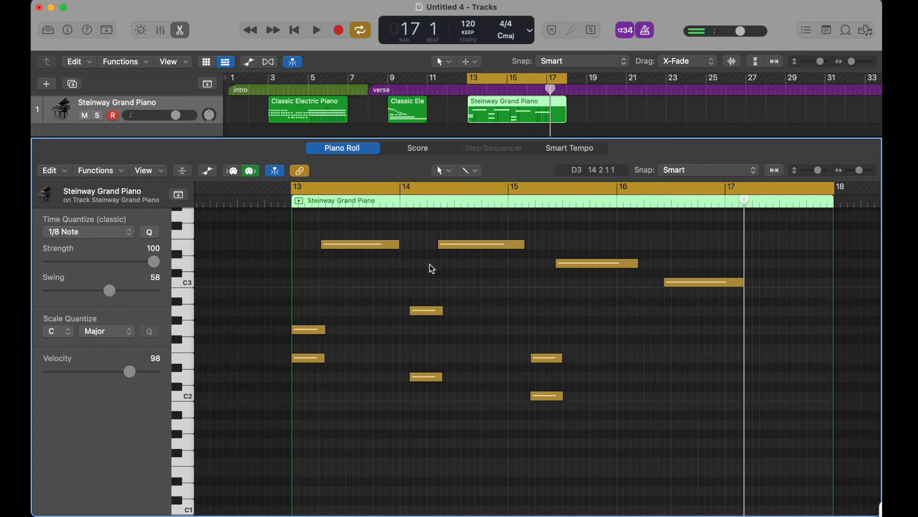
drag(425, 235, 435, 416)
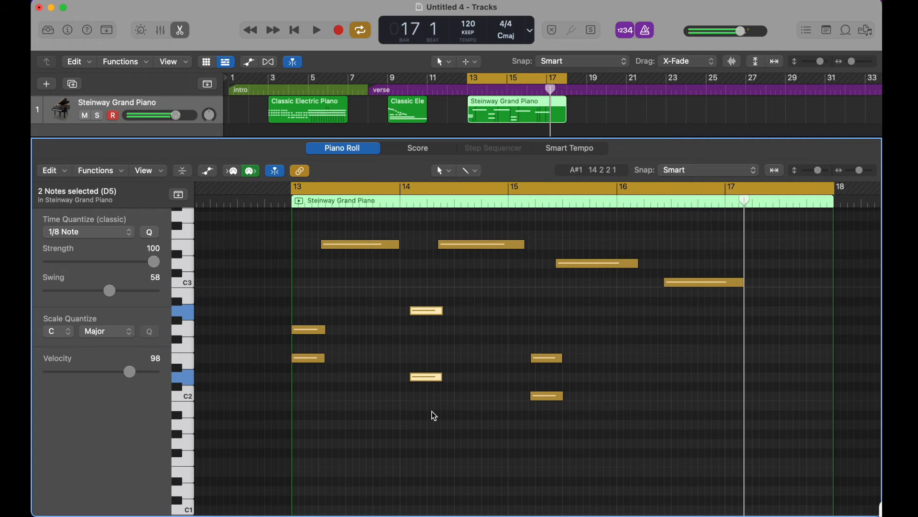
drag(701, 438, 412, 218)
drag(424, 311, 419, 316)
drag(758, 446, 531, 243)
drag(532, 358, 522, 359)
Step: Play back the shifted Steinway Grand Piano phrase and check the opening chord at bar 13
key(space)
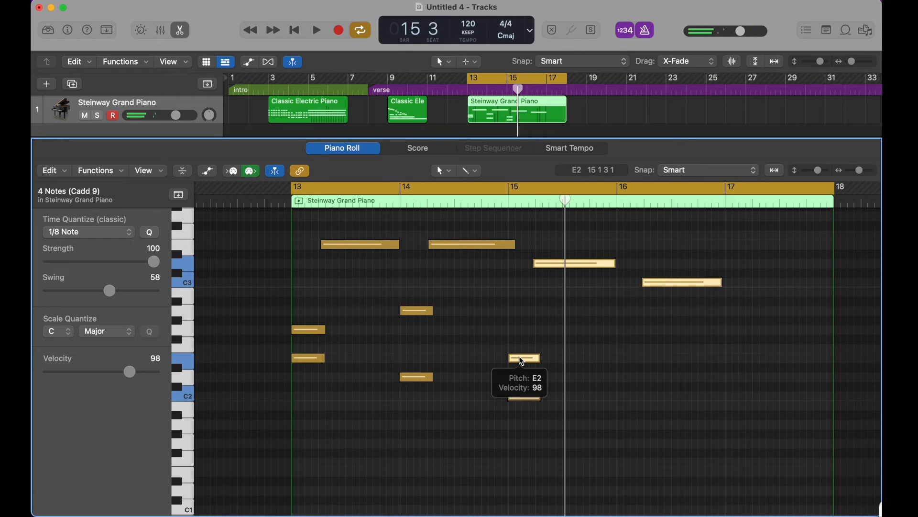
key(space)
key(space)
scroll(315, 316, down, 3)
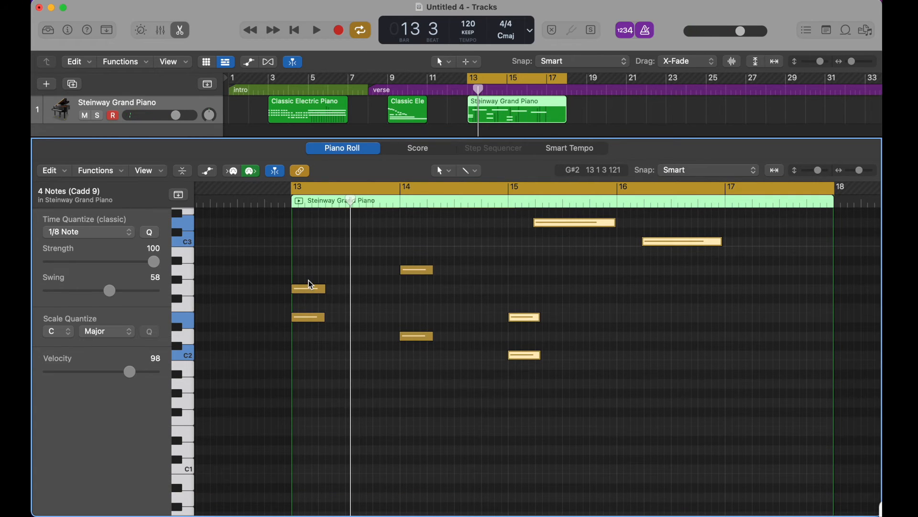
key(space)
key(space)
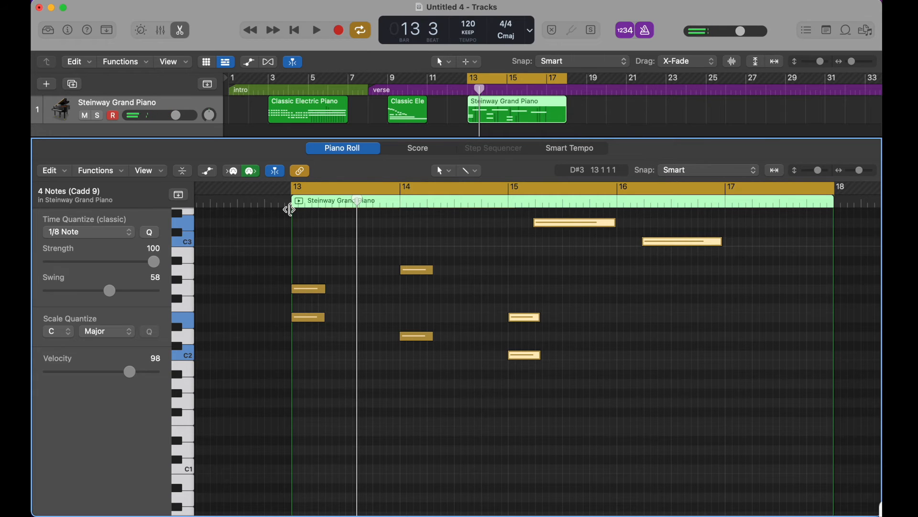
Step: Trim the start of the early G2 note in the first chord so it begins exactly at 13 1 1 1
click(290, 202)
scroll(294, 268, up, 10)
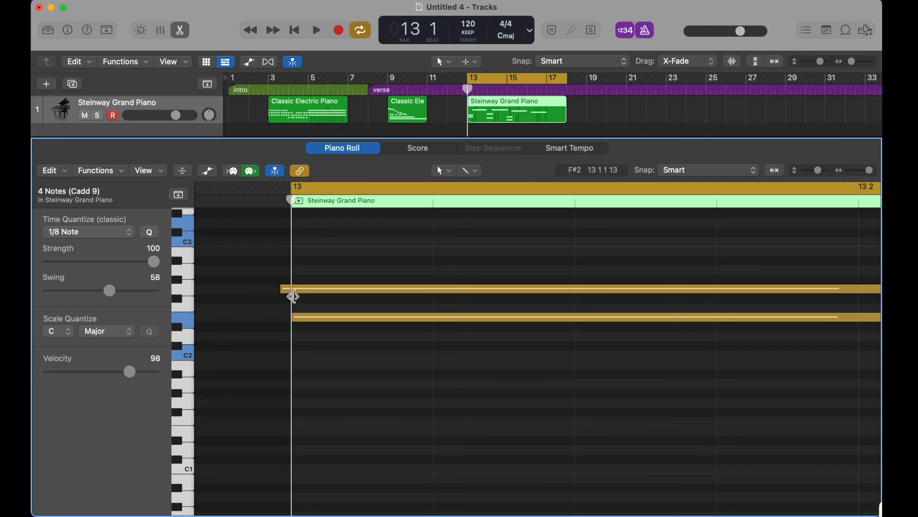
click(291, 290)
click(304, 291)
click(329, 289)
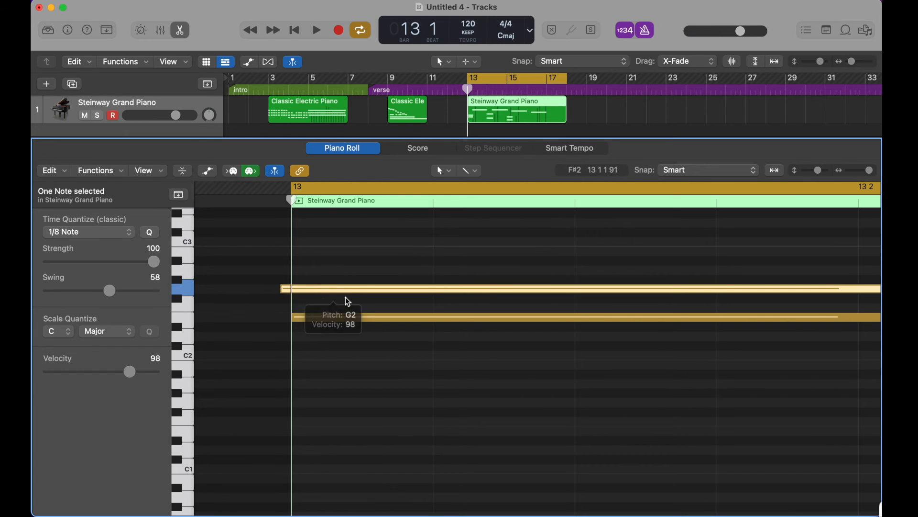
drag(282, 290, 294, 290)
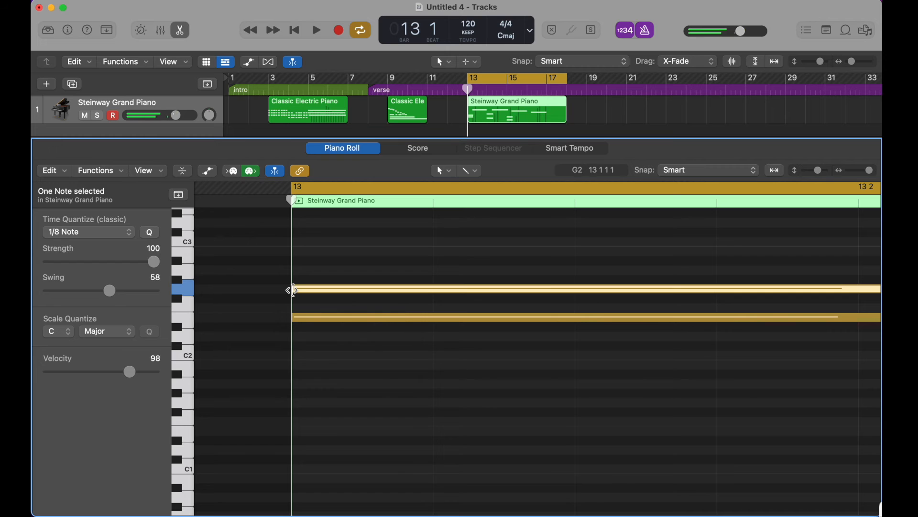
scroll(381, 312, down, 5)
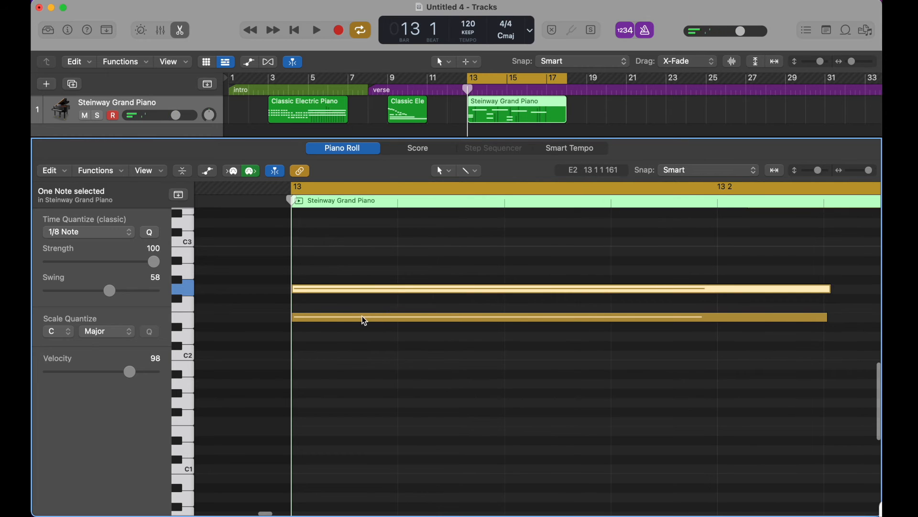
scroll(365, 321, down, 5)
Step: Play back the Steinway Grand Piano region from bar 13 to hear the corrected opening note
key(space)
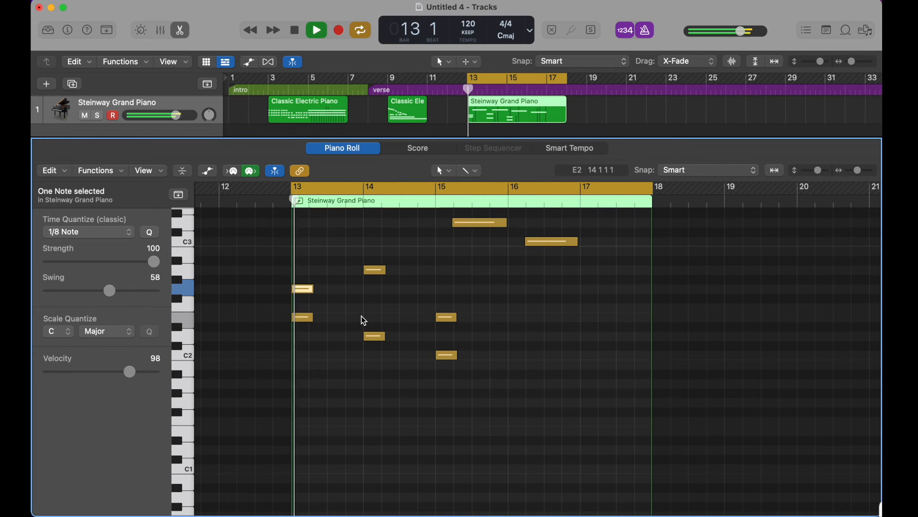
scroll(364, 321, up, 5)
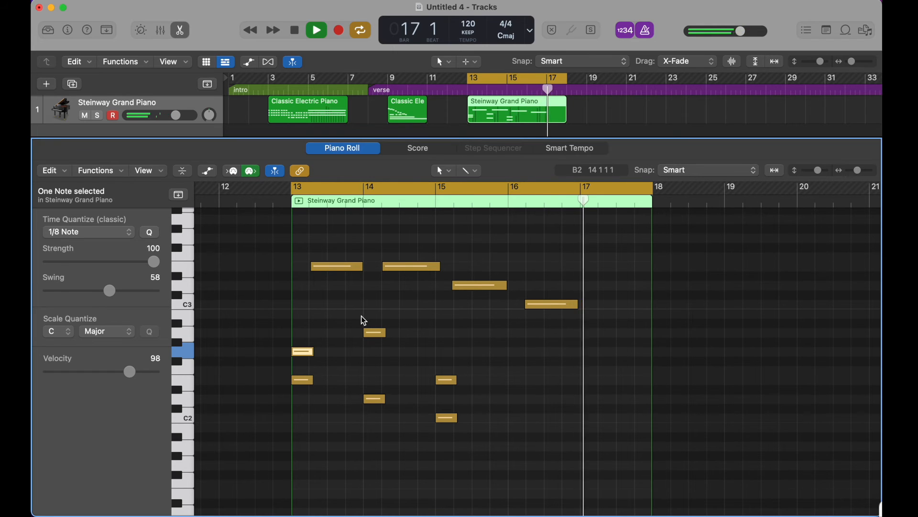
key(space)
scroll(426, 318, down, 3)
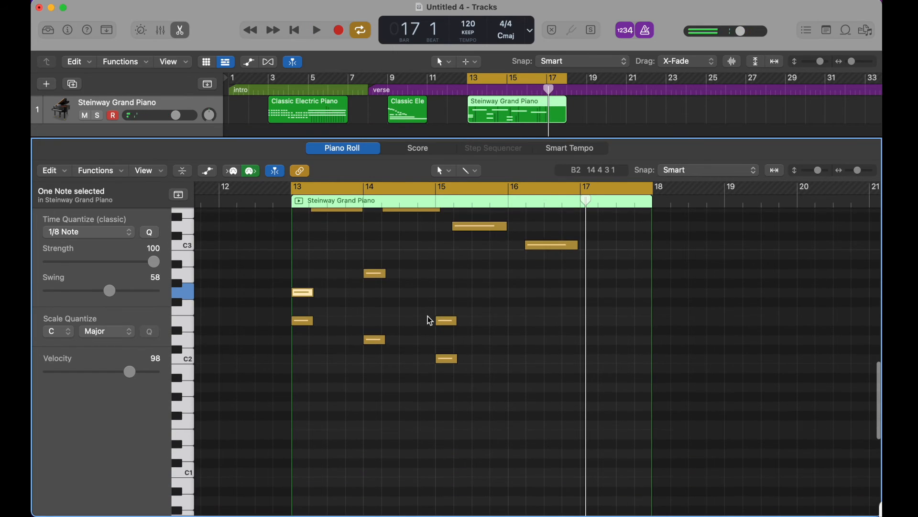
Step: Show the region's Sustain automation, shift the pedal points in bars 13 to 15 slightly earlier to match the moved notes, and play it back
click(211, 174)
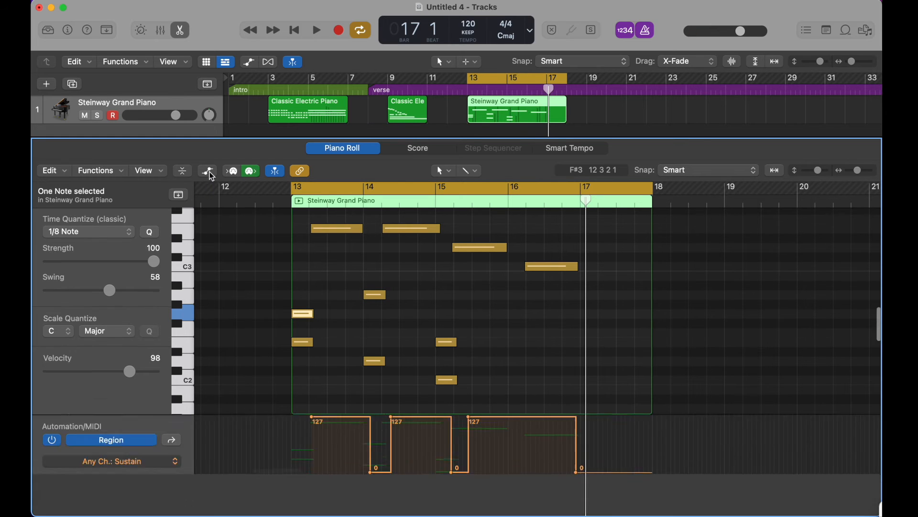
scroll(377, 380, down, 3)
scroll(377, 380, up, 1)
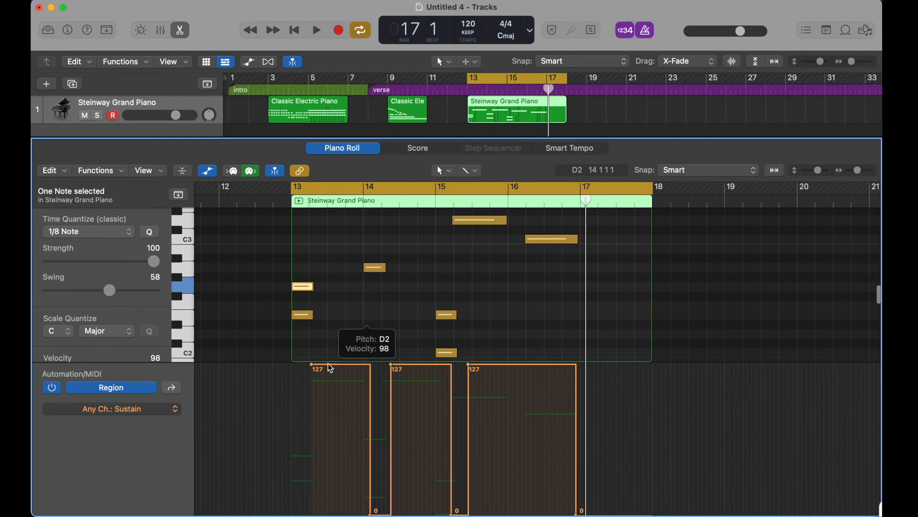
drag(313, 368, 303, 367)
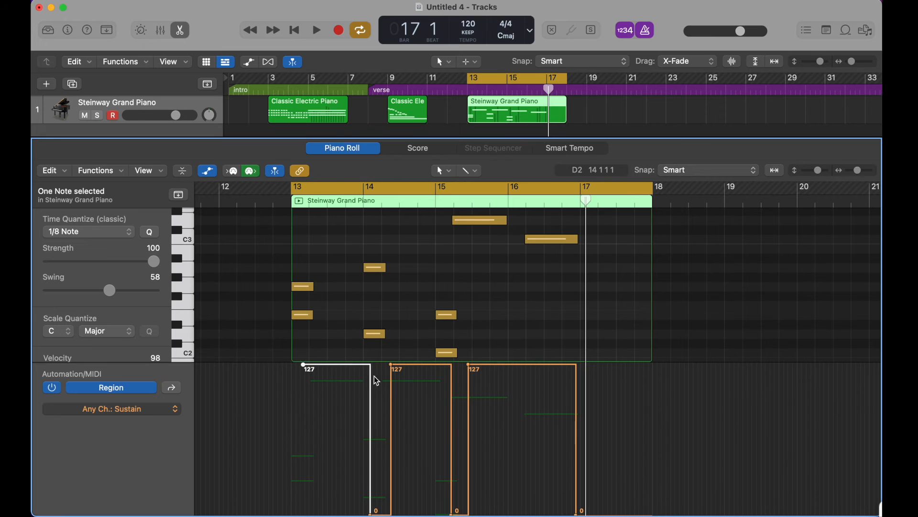
drag(393, 371, 380, 367)
drag(371, 514, 366, 513)
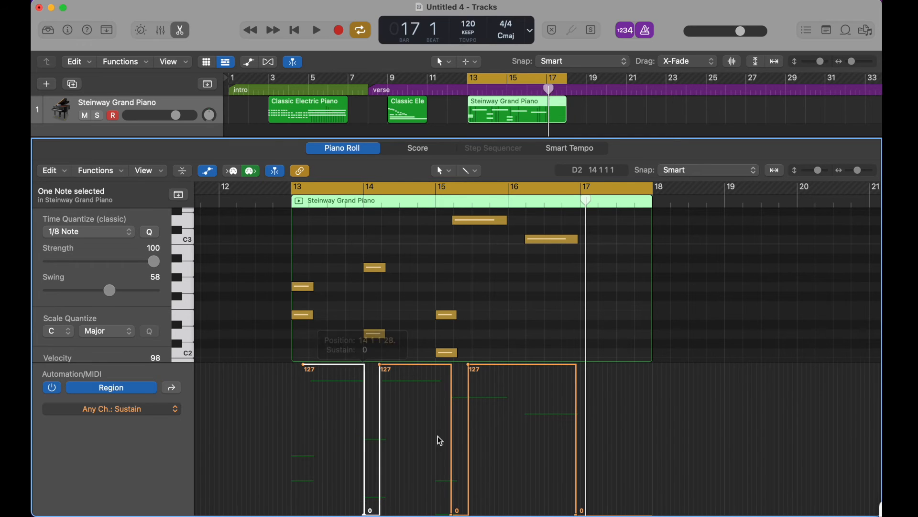
drag(453, 512, 447, 508)
drag(468, 365, 455, 370)
key(space)
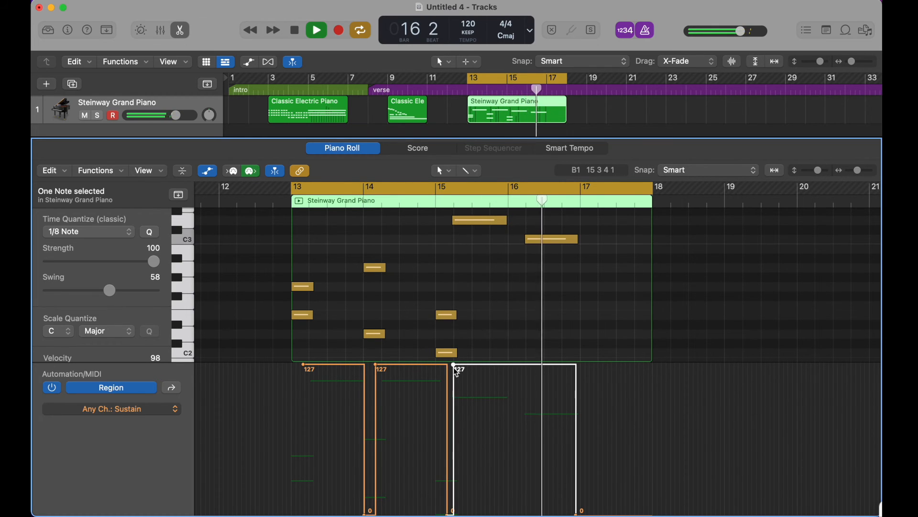
key(space)
Step: Close the Piano Roll and duplicate the Steinway Grand Piano region at bar 13 onto a second piano track
key(e)
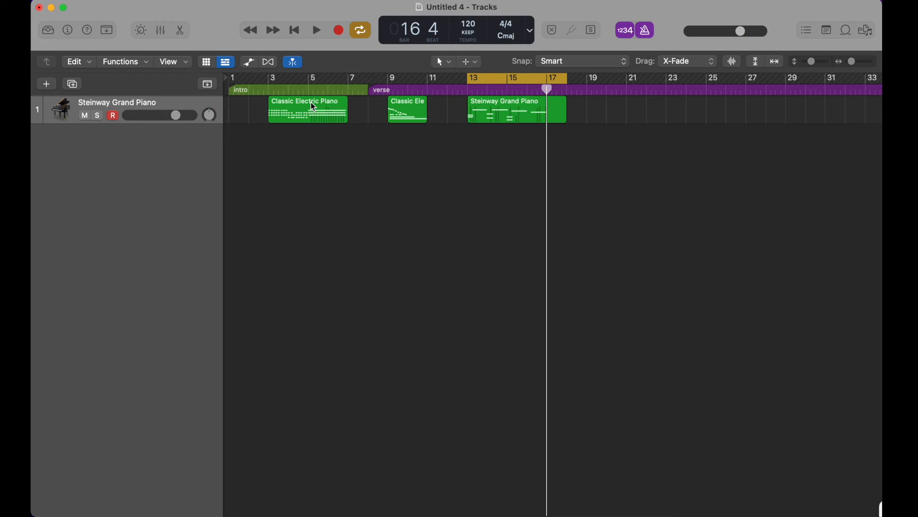
click(512, 114)
drag(512, 113, 512, 166)
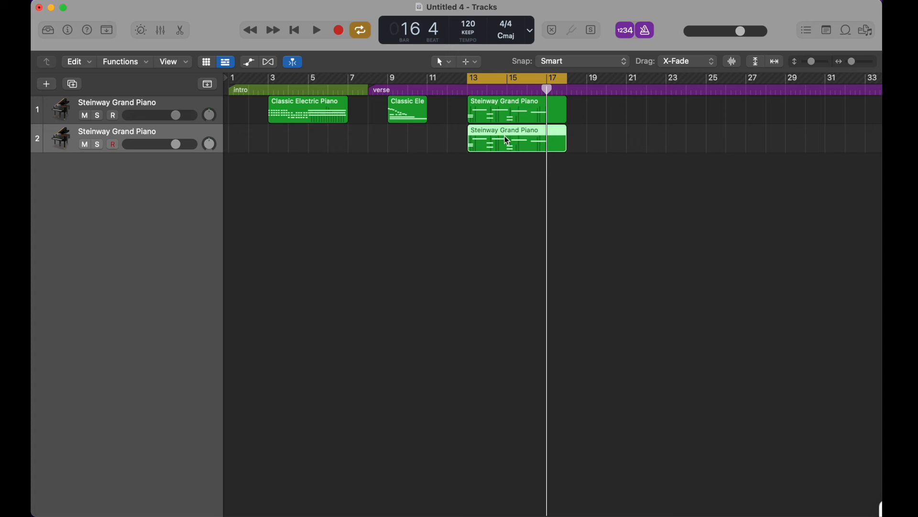
Step: Delete the six lower chord notes from the copied region on track 2, keeping only the four melody notes
double_click(508, 141)
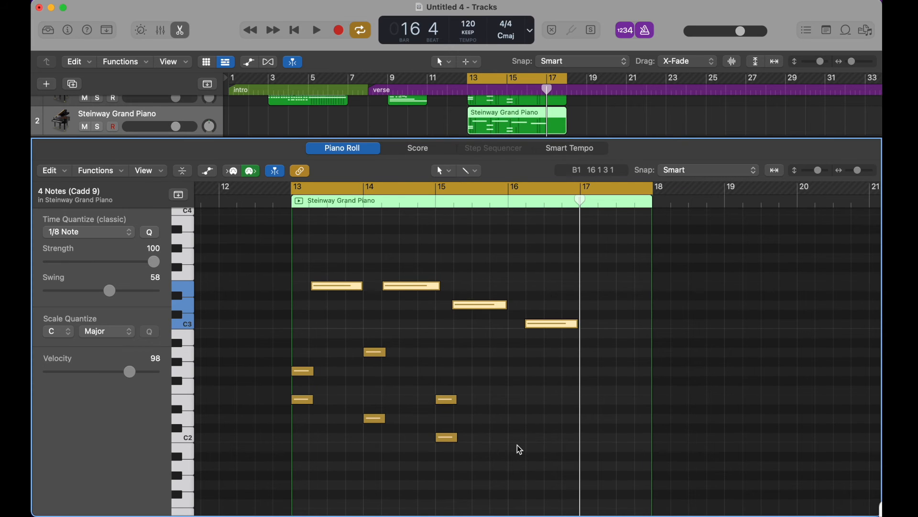
drag(522, 460, 242, 324)
key(Delete)
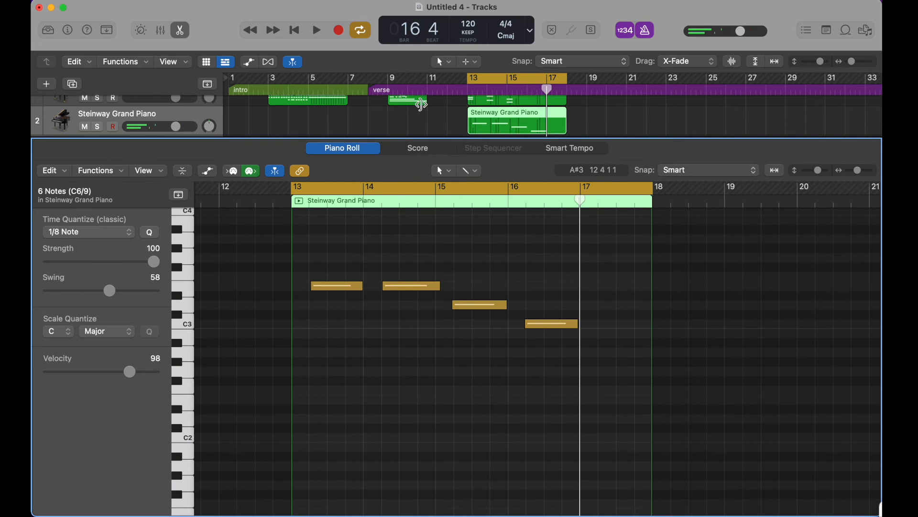
key(e)
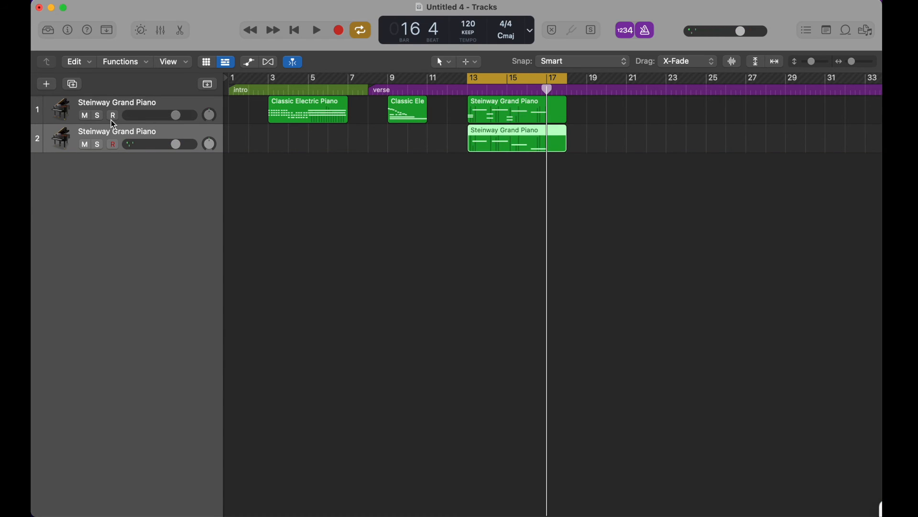
Step: Search the sound library for "choir", load Boys Choir on track 2, and play it back with the piano
key(y)
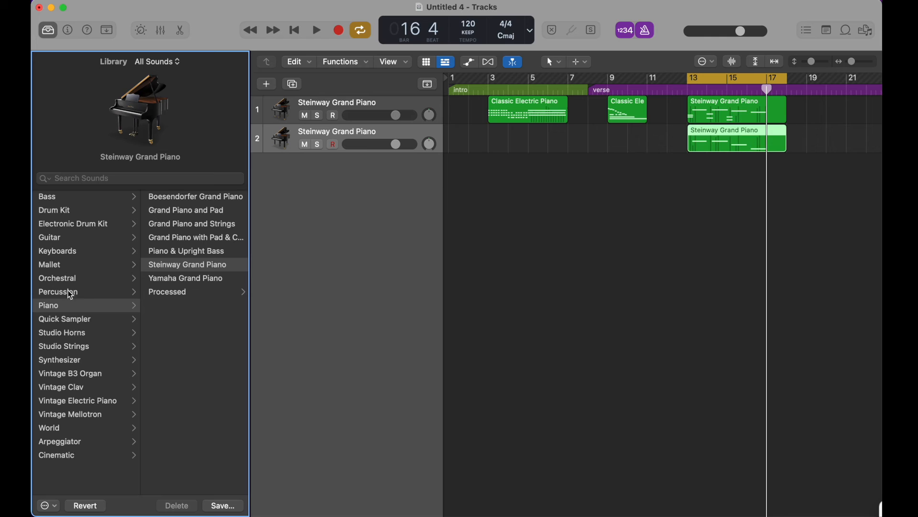
click(73, 179)
text(choir)
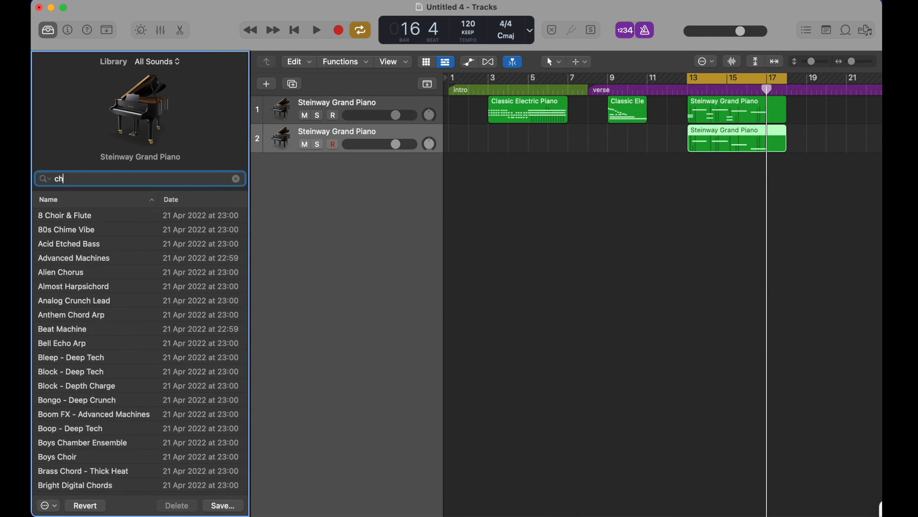
click(76, 230)
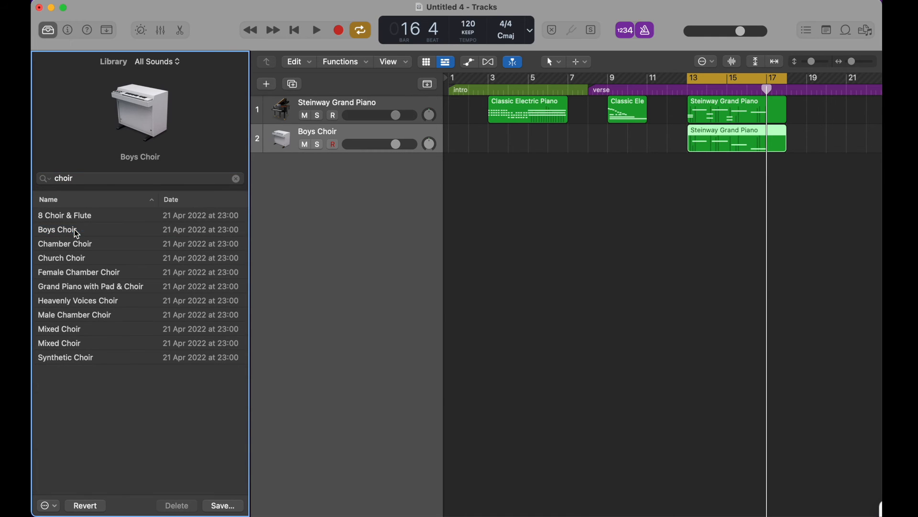
key(space)
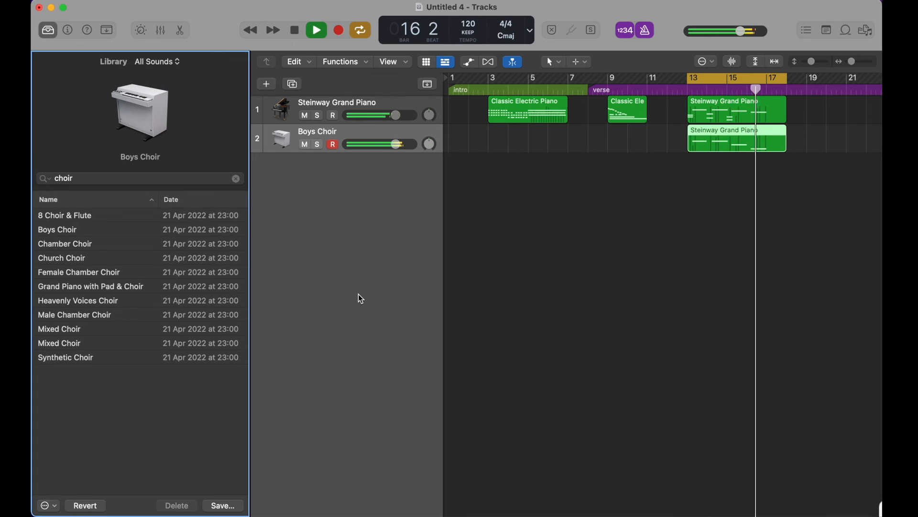
key(space)
Step: Lower the Boys Choir track's volume and move its region's final sustain pedal release back to about bar 16
mouse_move(396, 144)
mouse_down()
mouse_move(350, 148)
mouse_move(378, 146)
mouse_up()
double_click(751, 141)
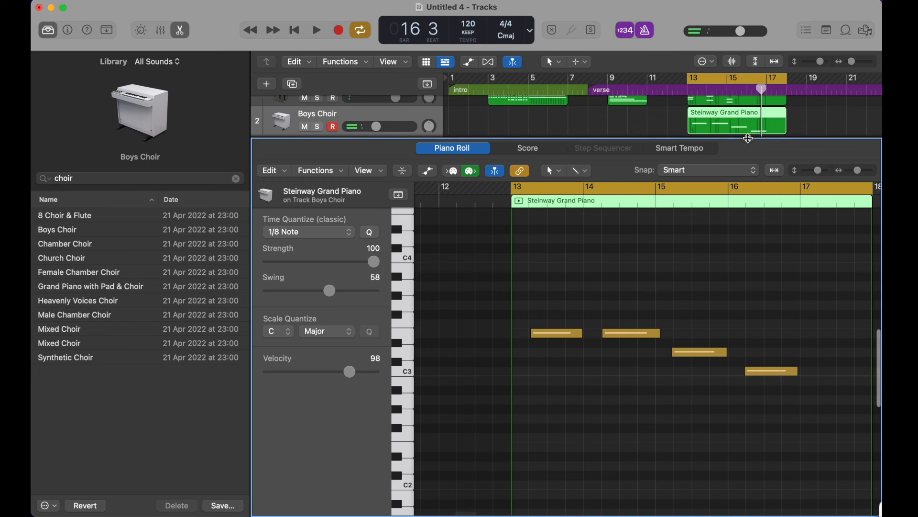
scroll(664, 422, right, 3)
scroll(666, 422, down, 5)
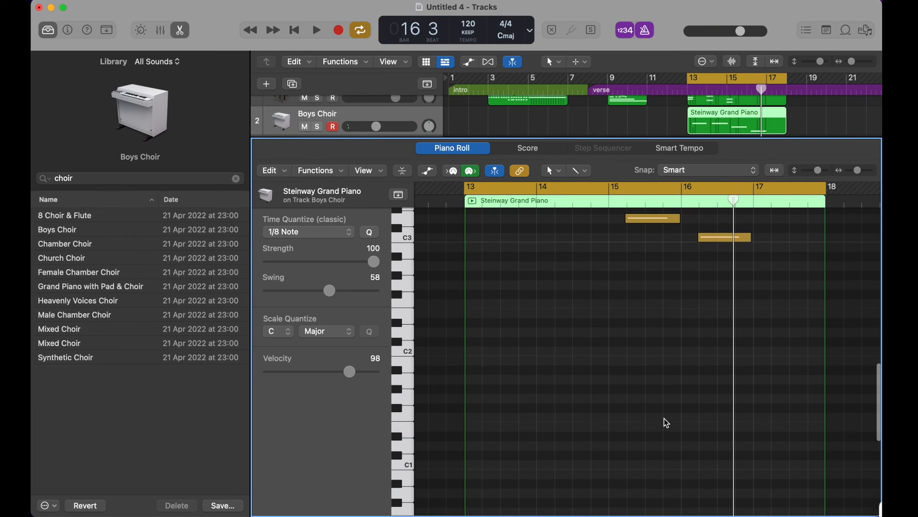
click(429, 172)
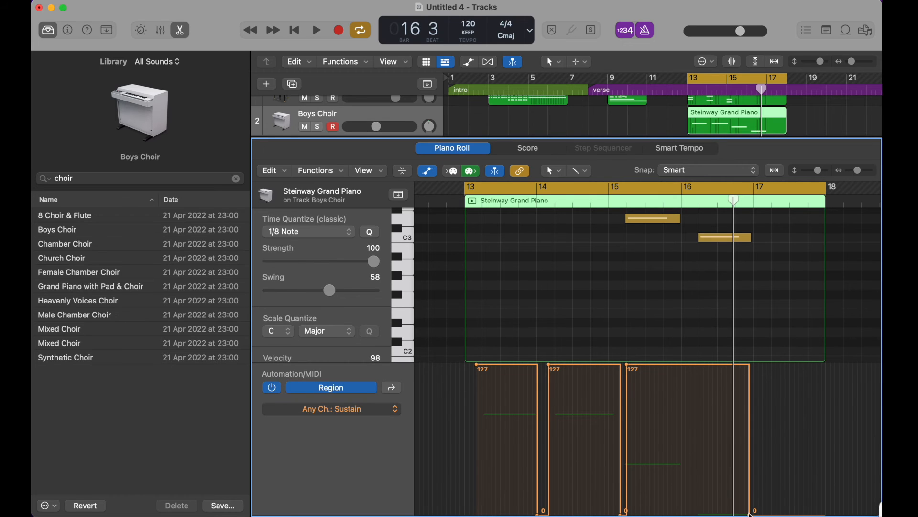
drag(750, 513, 689, 513)
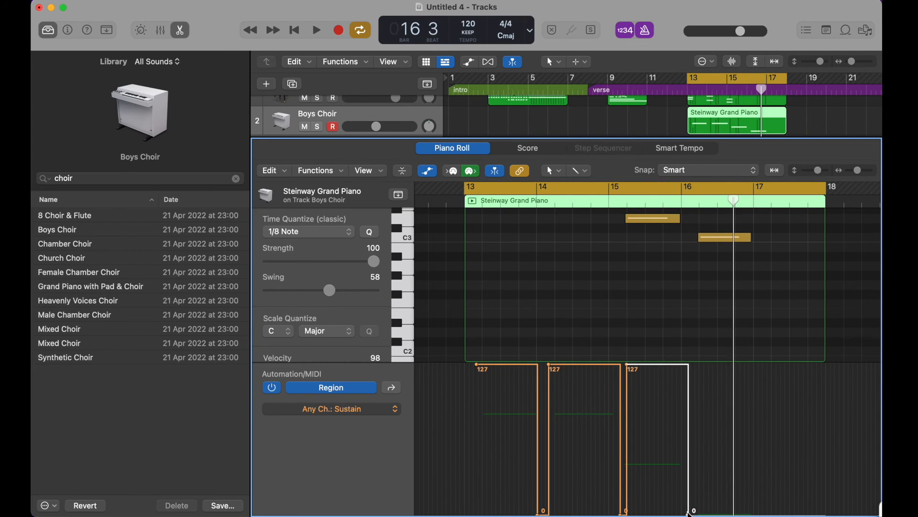
Step: Play back the piano and choir regions from bar 13, closing the Piano Roll and the sound library
key(space)
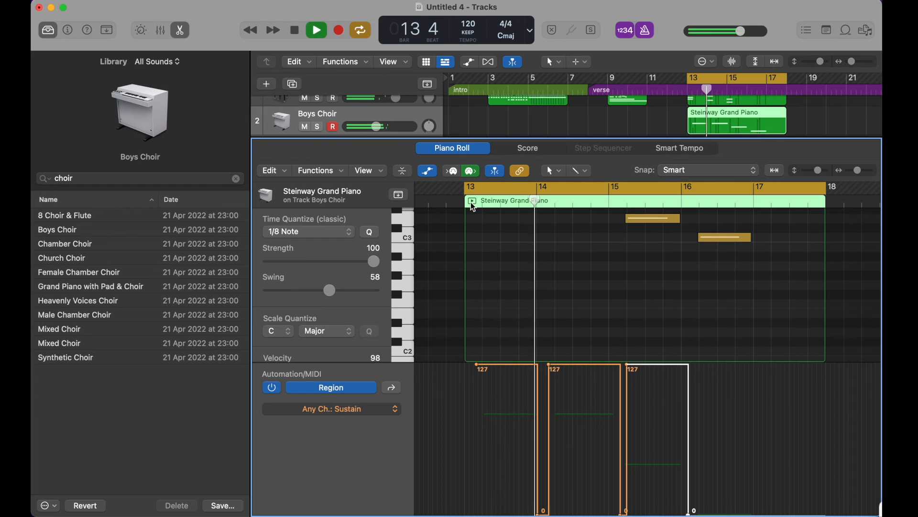
key(e)
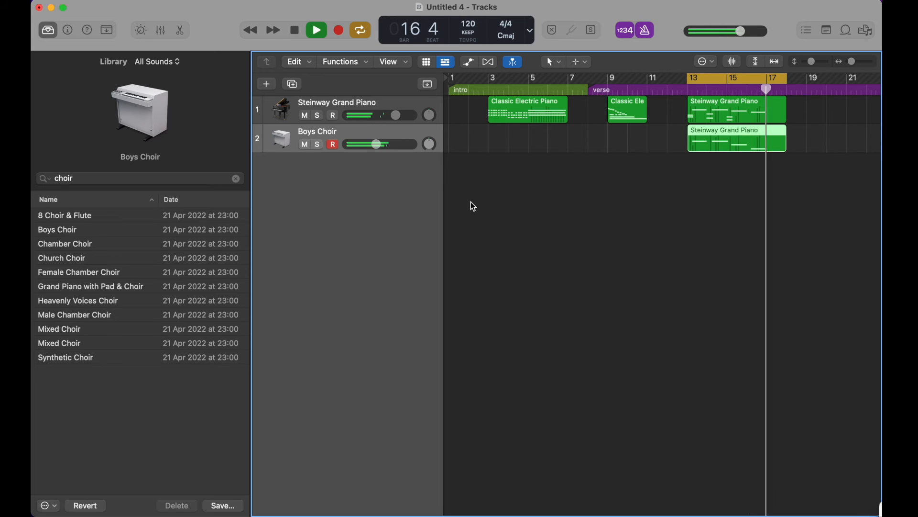
key(space)
key(y)
Step: Turn off the cycle range and insert the Arpeggiator MIDI effect on the Steinway Grand Piano track
click(161, 110)
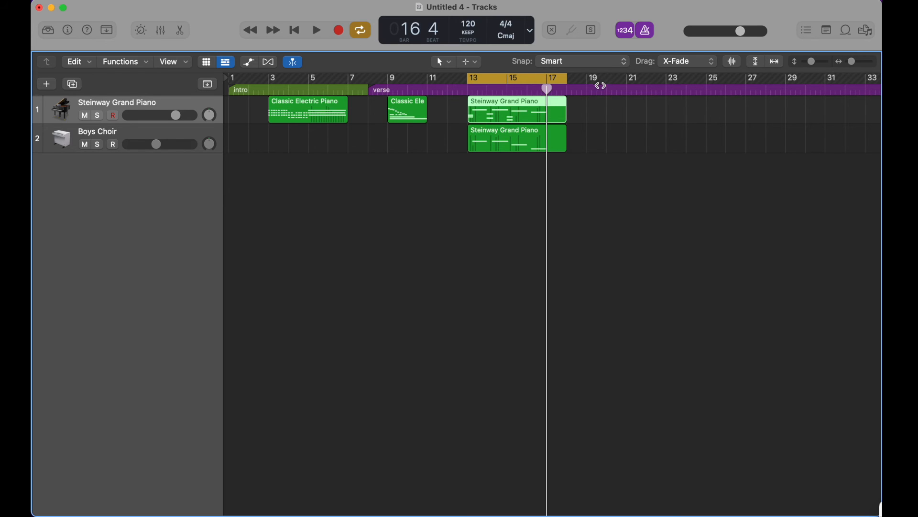
key(i)
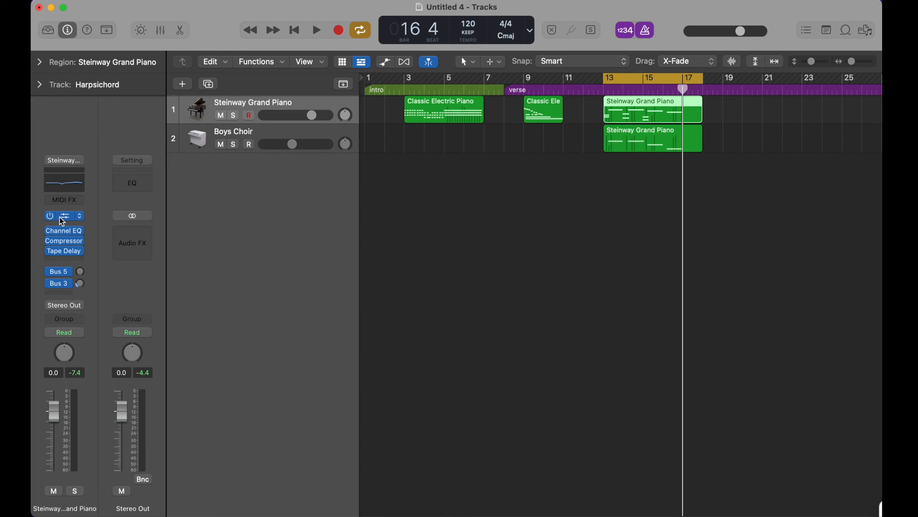
key(c)
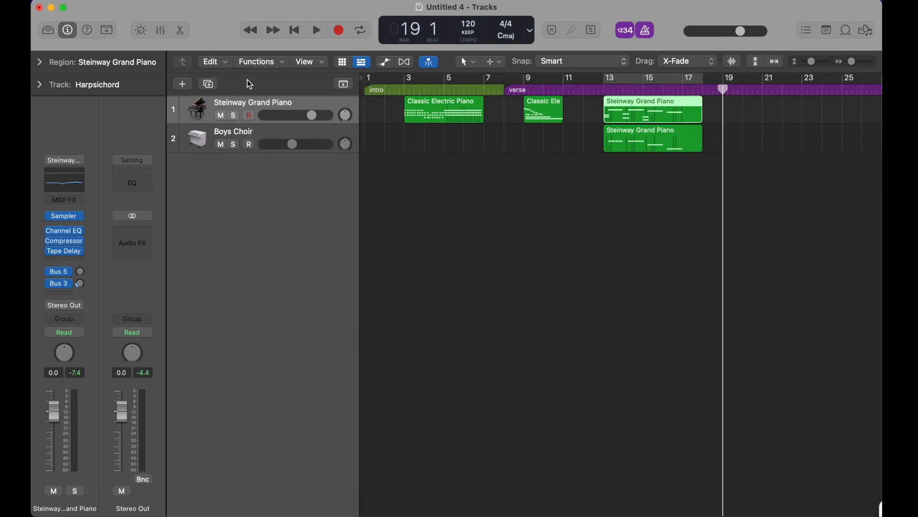
click(67, 200)
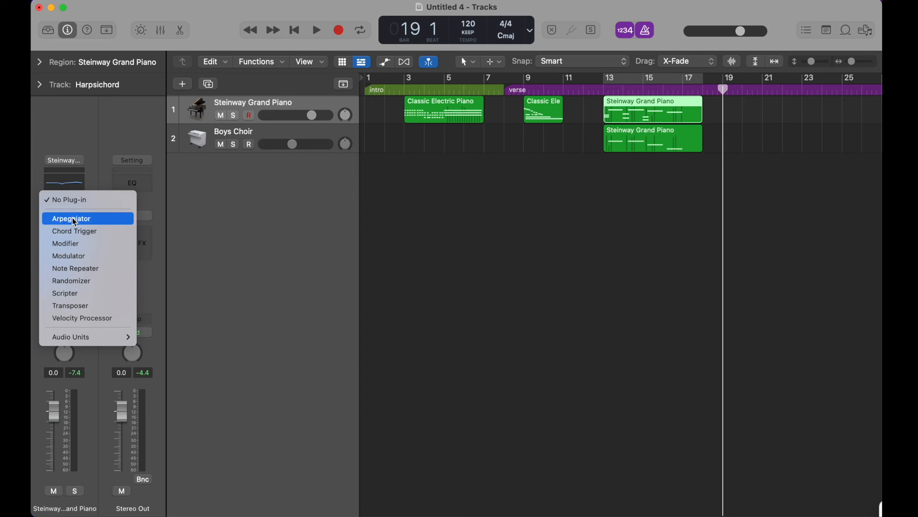
click(74, 220)
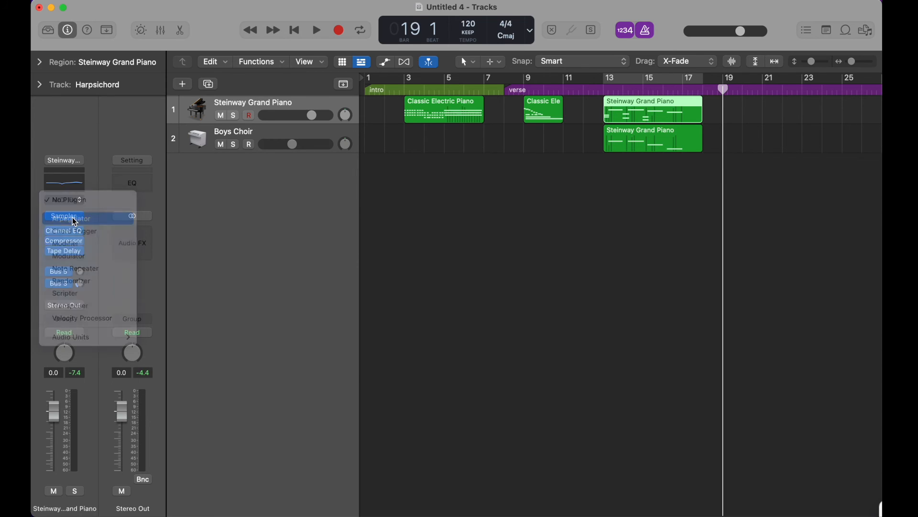
Step: Set the Arpeggiator's octave range to 4 and audition it with notes played on Musical Typing
key(super+k)
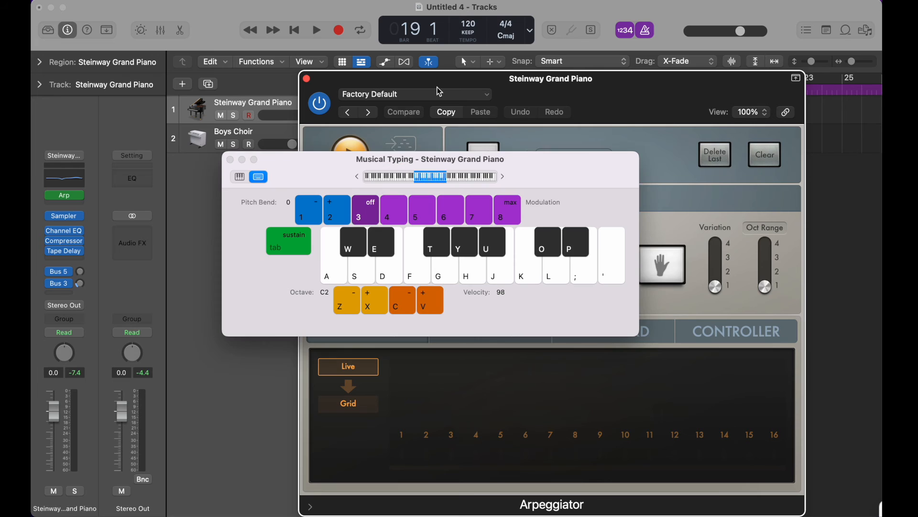
drag(452, 158, 284, 24)
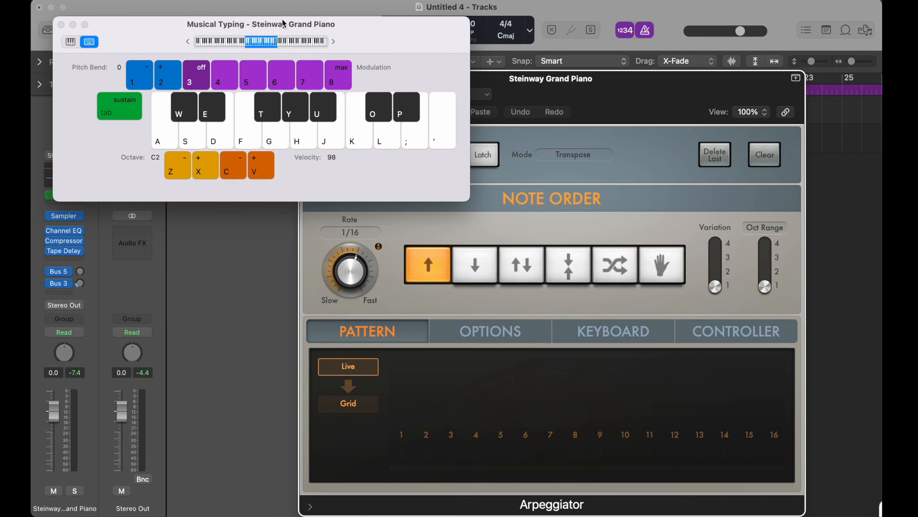
key(a)
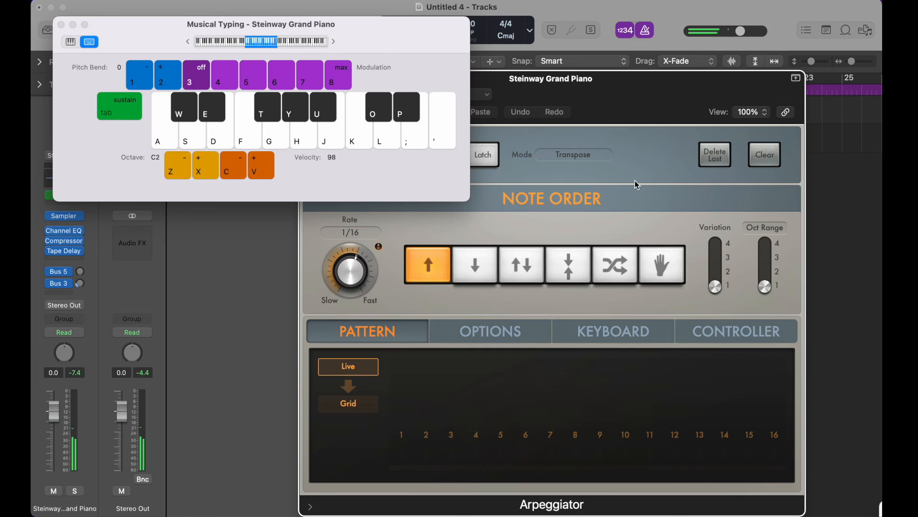
drag(772, 280, 773, 251)
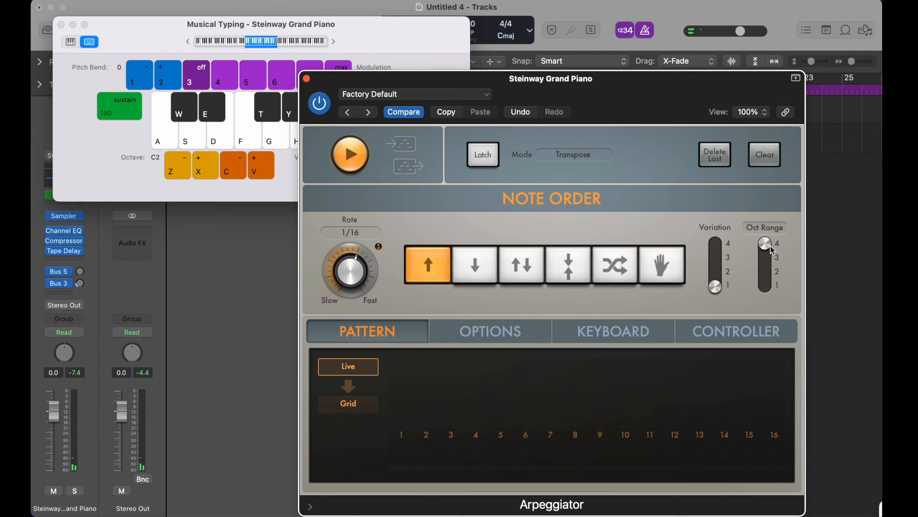
key(a)
key(d)
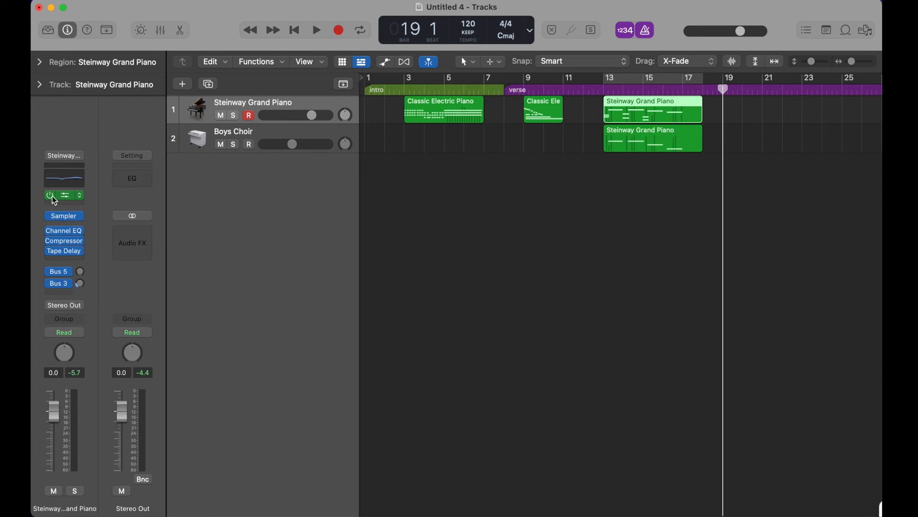
Step: Bypass the Arpeggiator and insert the Chord Trigger MIDI effect above it on the piano track
click(49, 197)
click(78, 195)
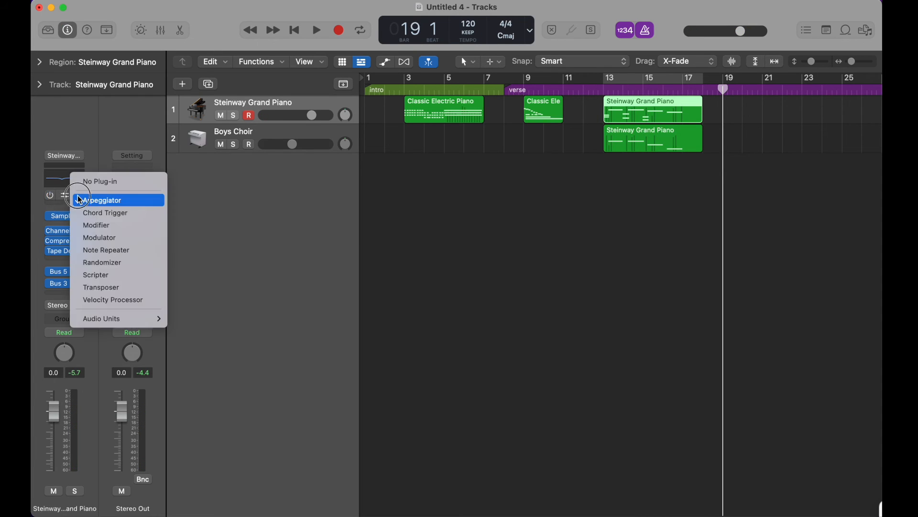
click(54, 206)
click(58, 190)
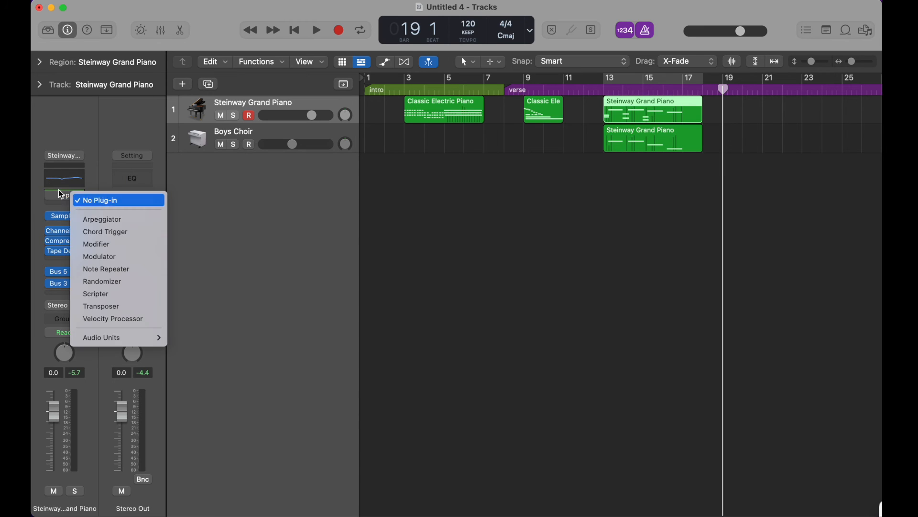
click(100, 231)
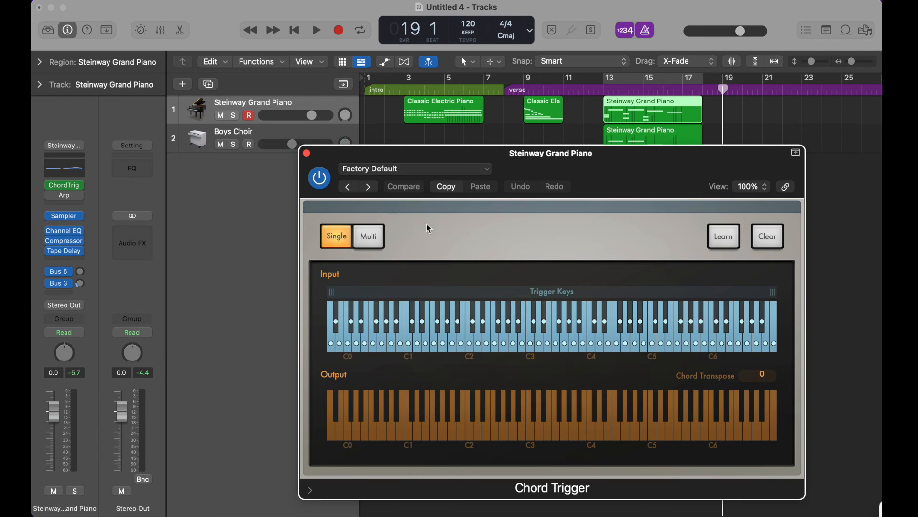
Step: Show Musical Typing and play a low C through Chord Trigger with its Factory Default setting
key(super+k)
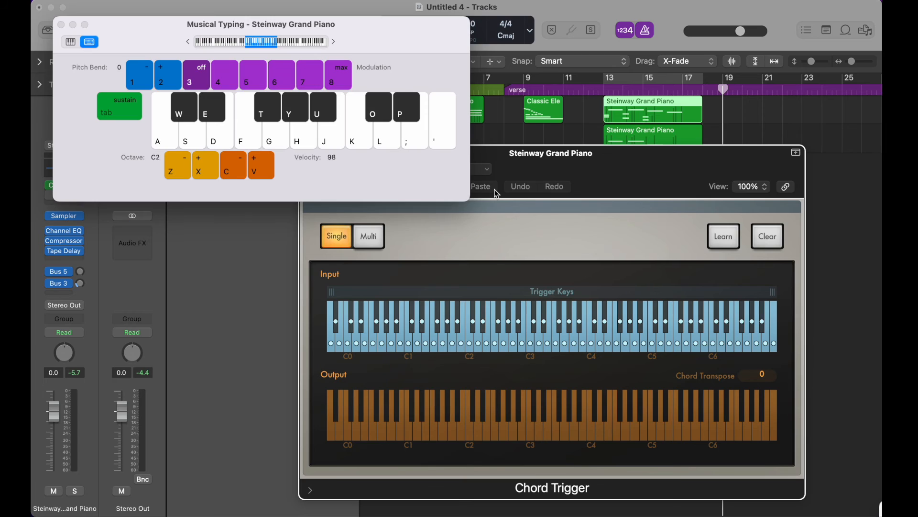
key(a)
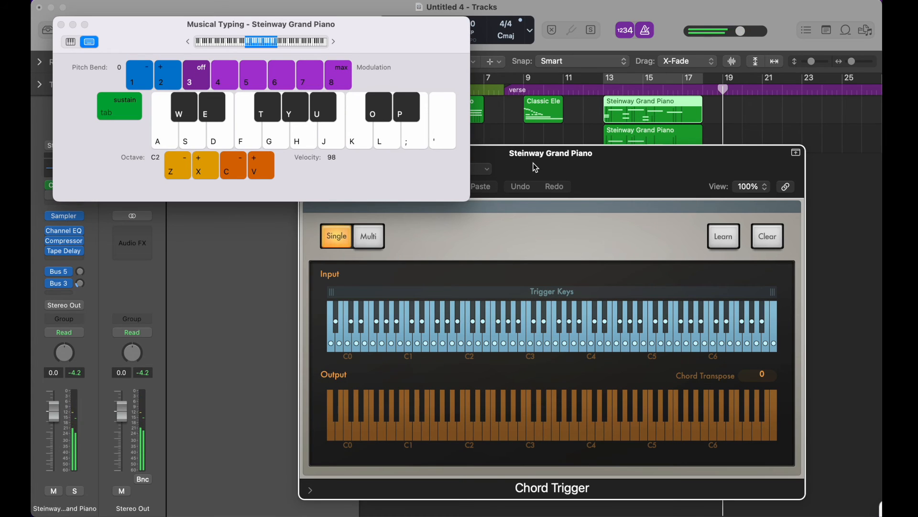
click(535, 167)
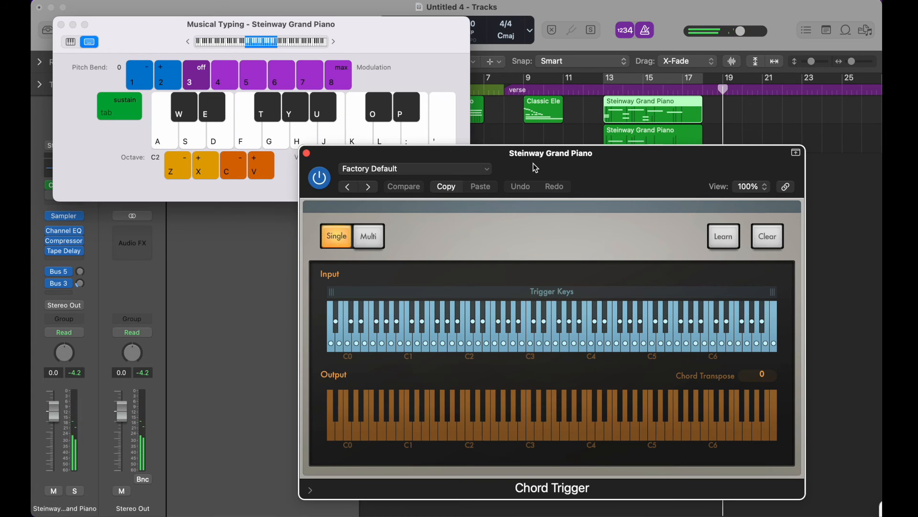
Step: Load the Major triad preset from Chord Trigger's Single presets
click(397, 170)
mouse_move(400, 418)
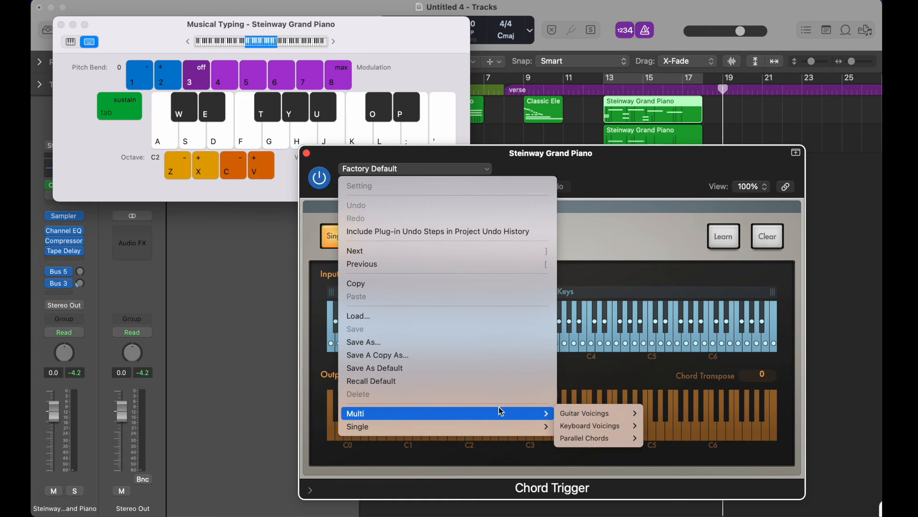
mouse_move(538, 426)
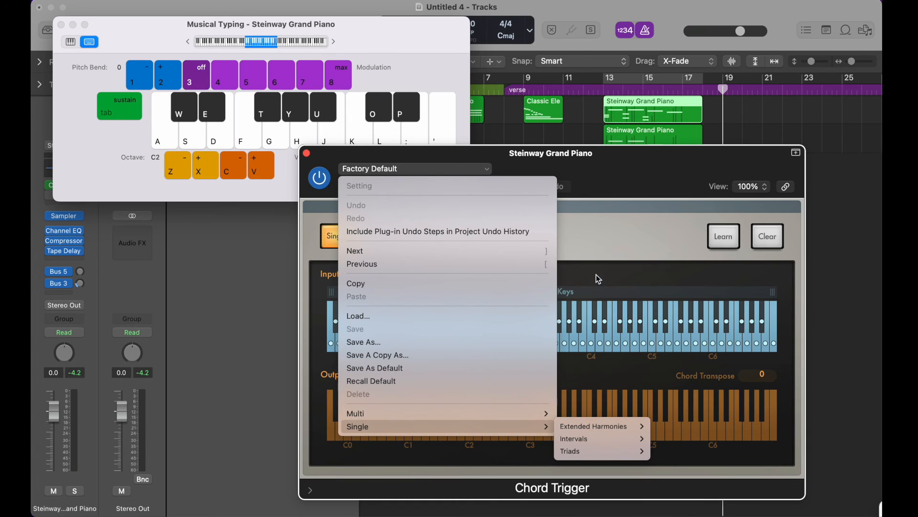
mouse_move(575, 441)
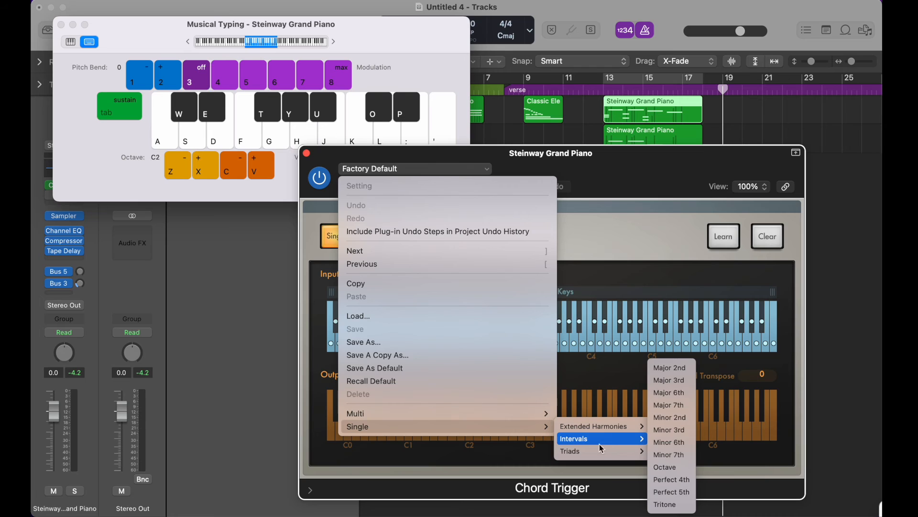
mouse_move(612, 451)
click(673, 467)
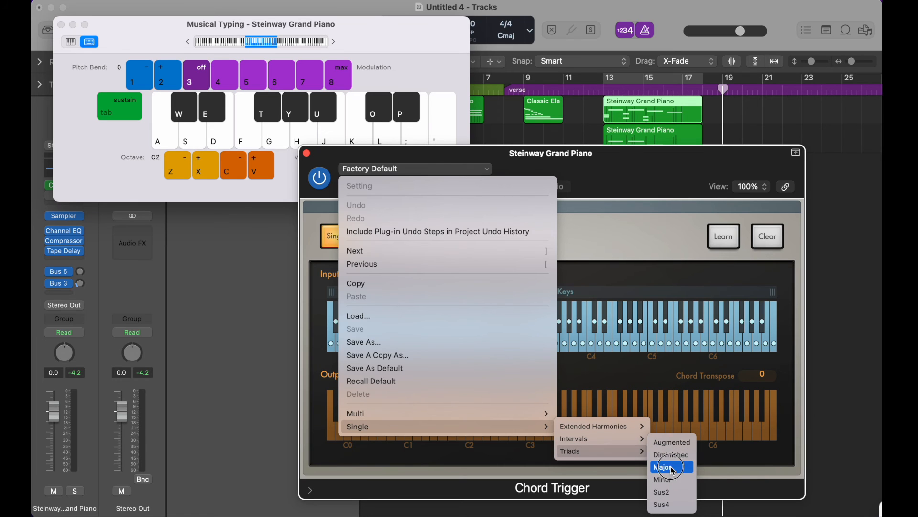
Step: Play single C, E and D notes to audition the triggered major chords, and close Musical Typing
key(a)
key(d)
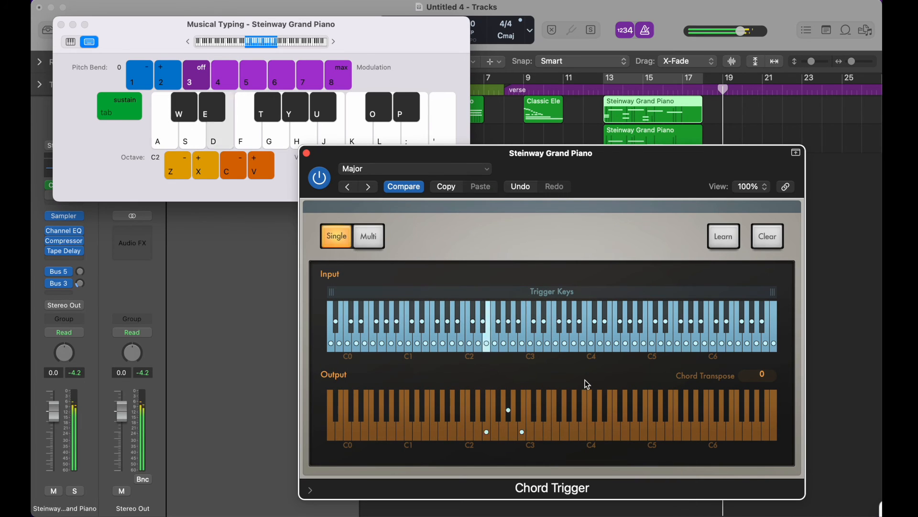
key(d)
key(a)
key(s)
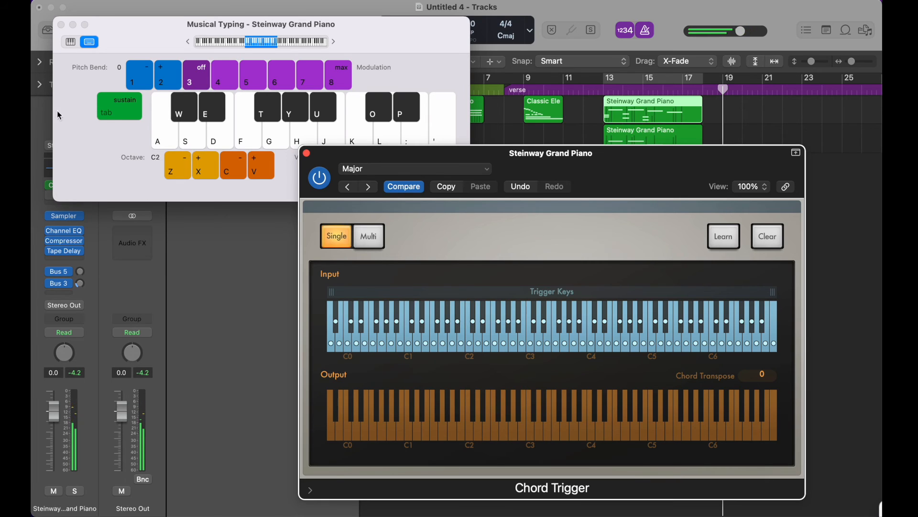
click(61, 25)
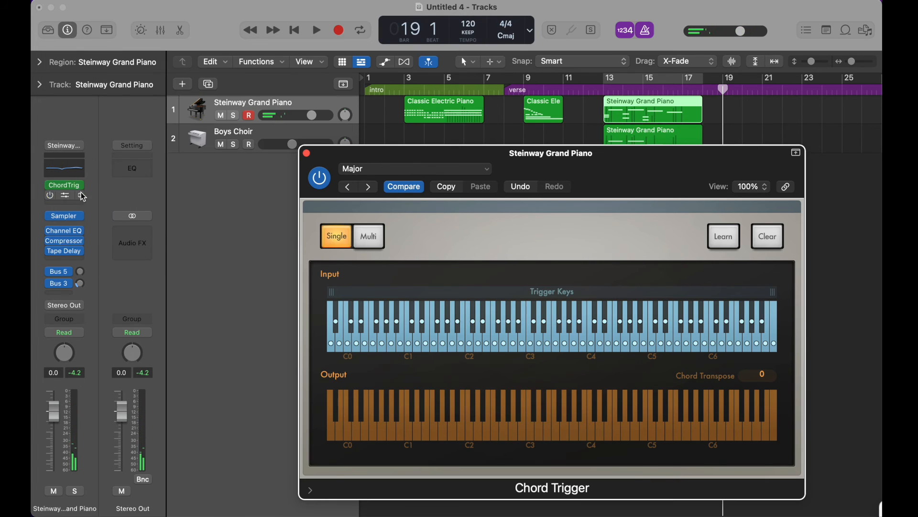
Step: Re-enable the Arpeggiator below Chord Trigger and play a C on Musical Typing to hear both effects combined
click(54, 198)
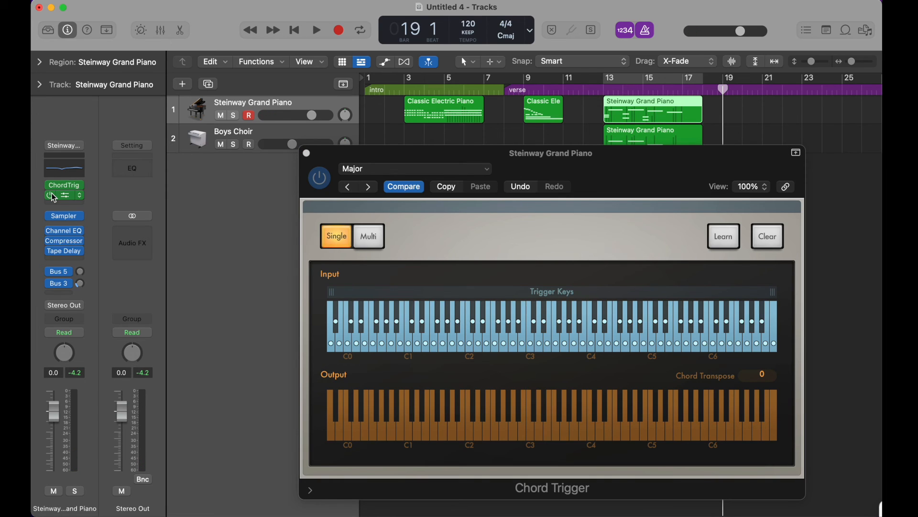
key(super+k)
key(a)
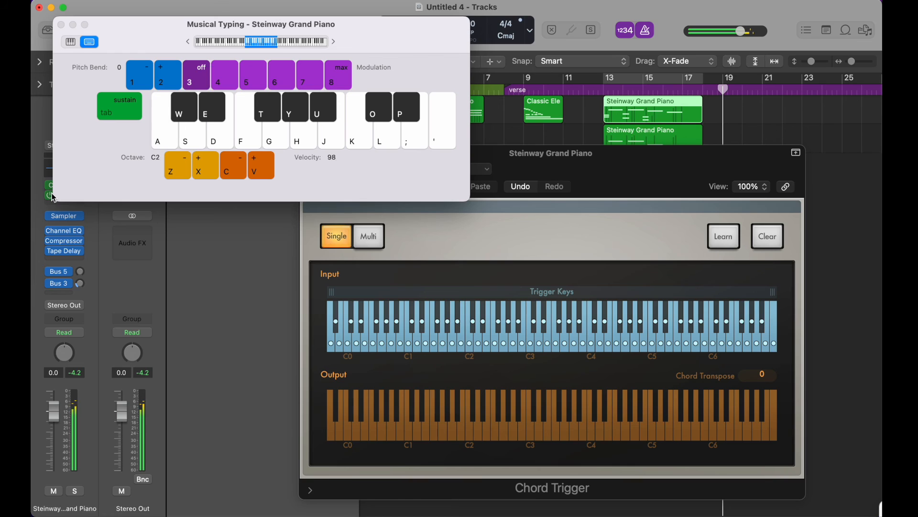
Step: Play D and E notes through the combined Chord Trigger and Arpeggiator, and close Musical Typing
key(s)
key(d)
click(61, 24)
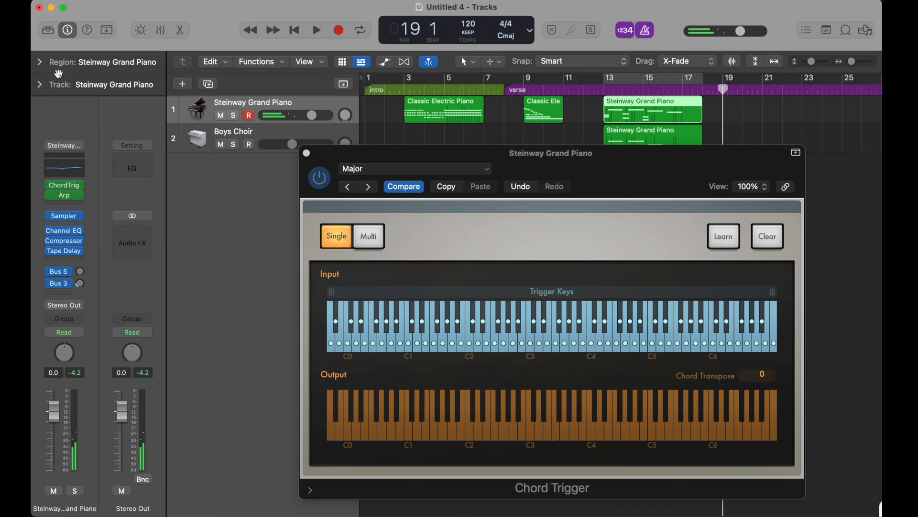
Step: Bypass the Arpeggiator and insert a Note Repeater MIDI effect below it on the Steinway Grand Piano track
click(50, 195)
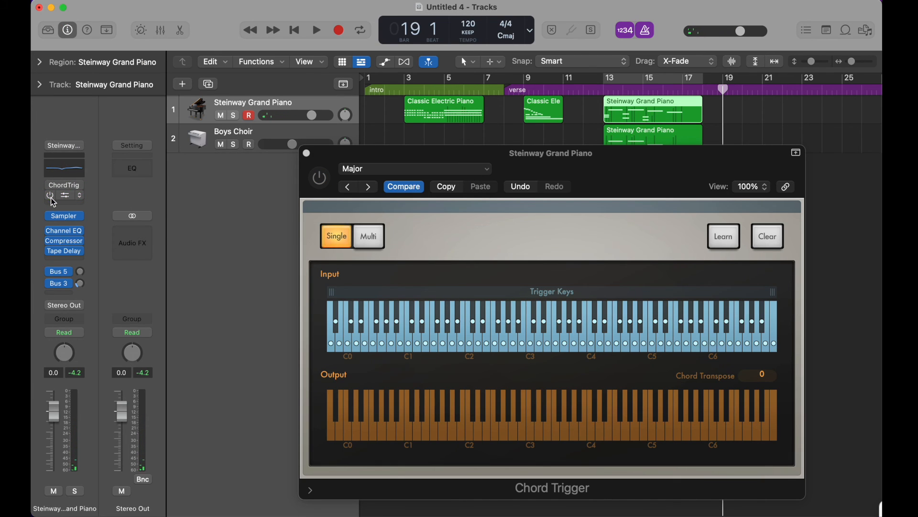
click(54, 203)
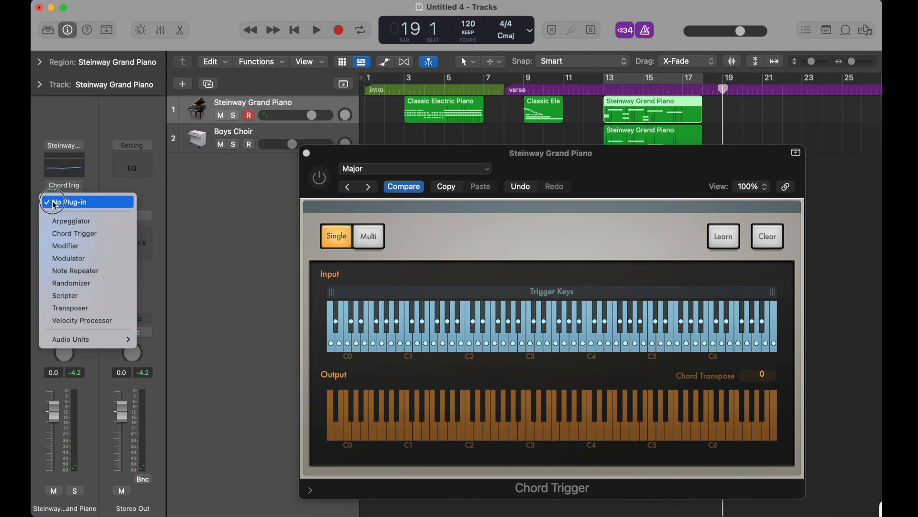
click(92, 271)
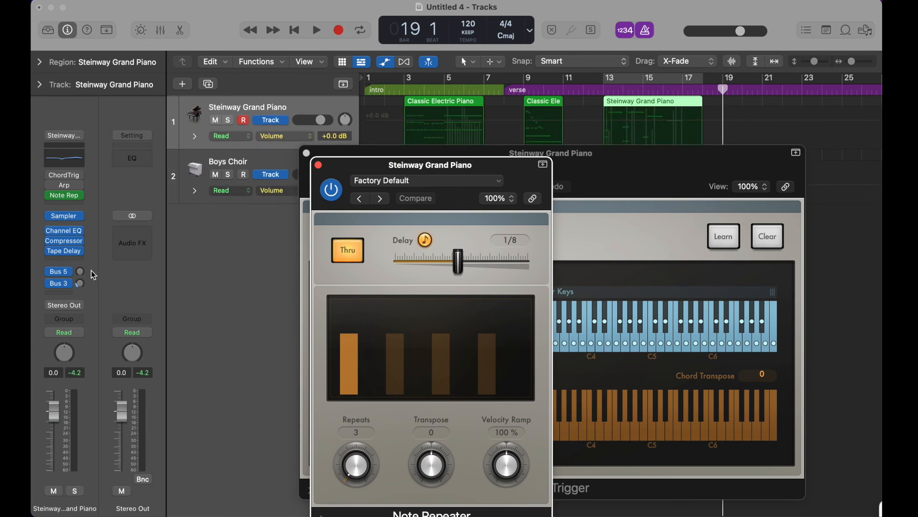
Step: Set Note Repeater to 9 repeats and a transpose of 1, shorten its delay, and audition it with C notes on Musical Typing
key(super+k)
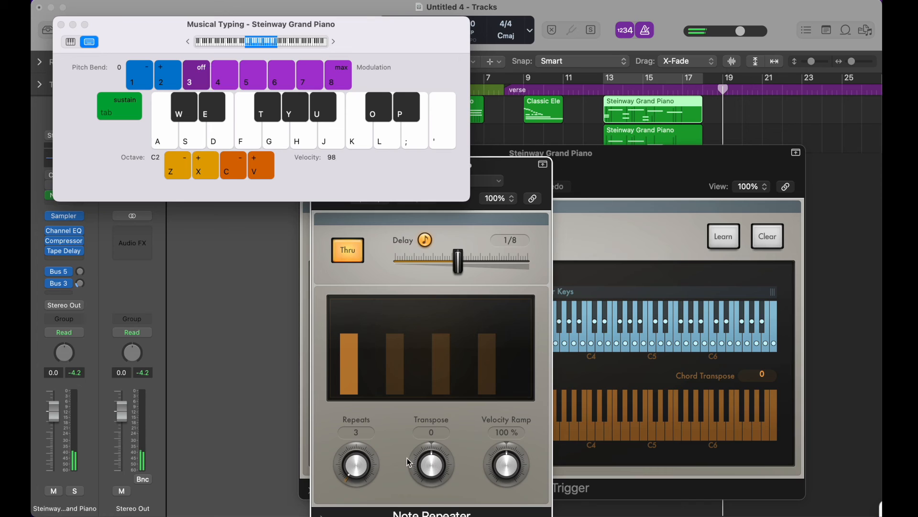
drag(362, 470, 365, 463)
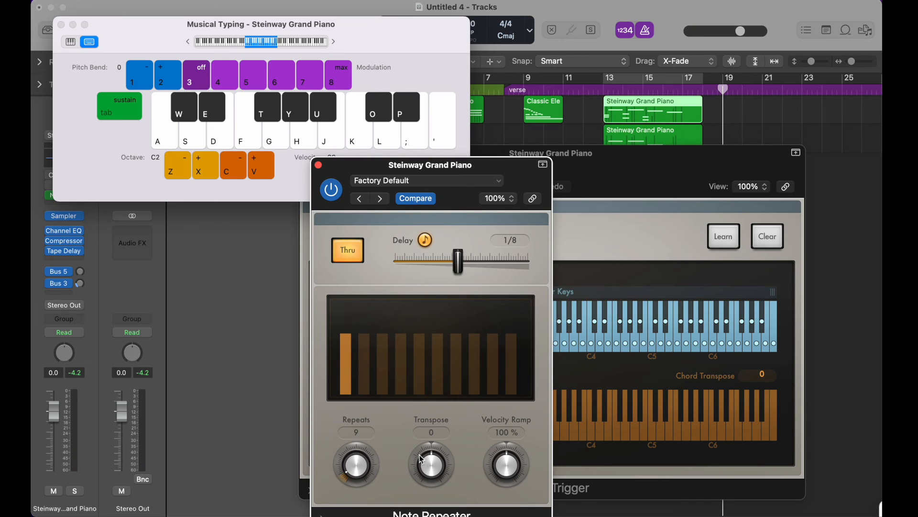
drag(436, 465, 437, 463)
key(a)
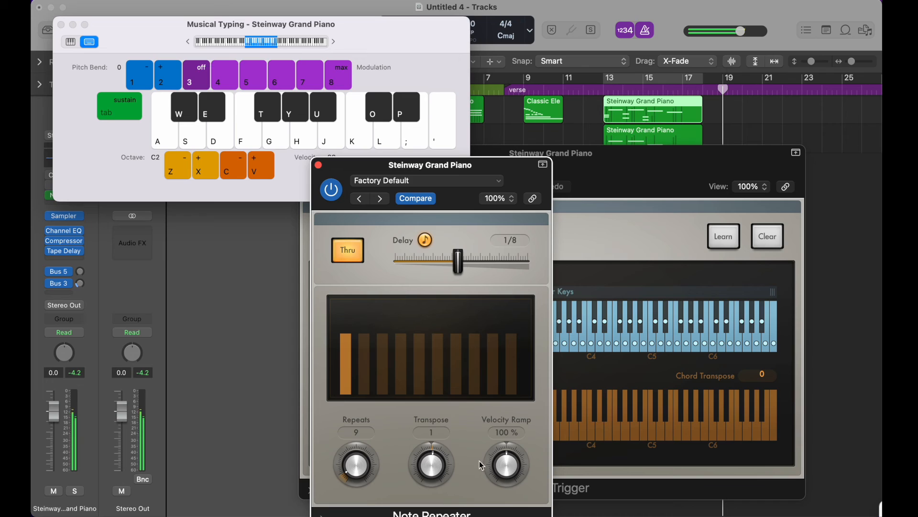
drag(458, 262, 414, 263)
key(a)
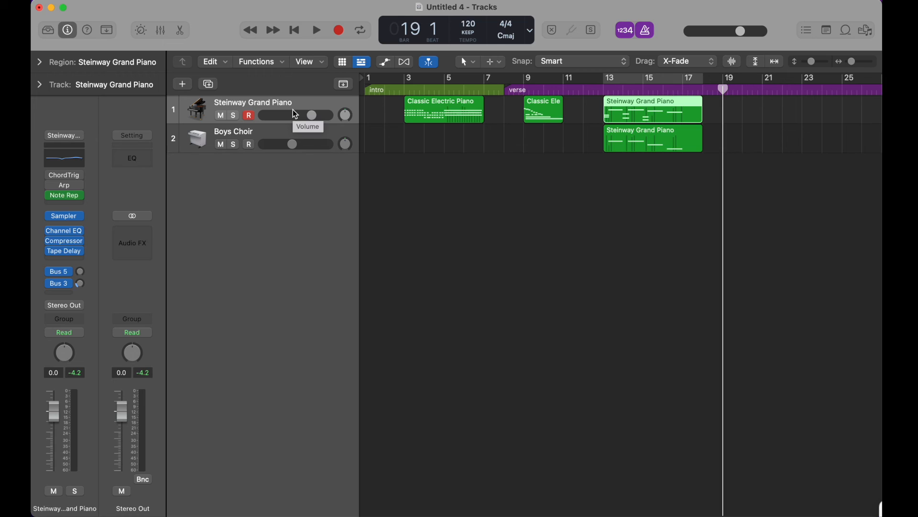
Step: Bounce the Steinway Grand Piano region at bar 13 in place to a new track, leaving the source and keeping the default settings
right_click(650, 114)
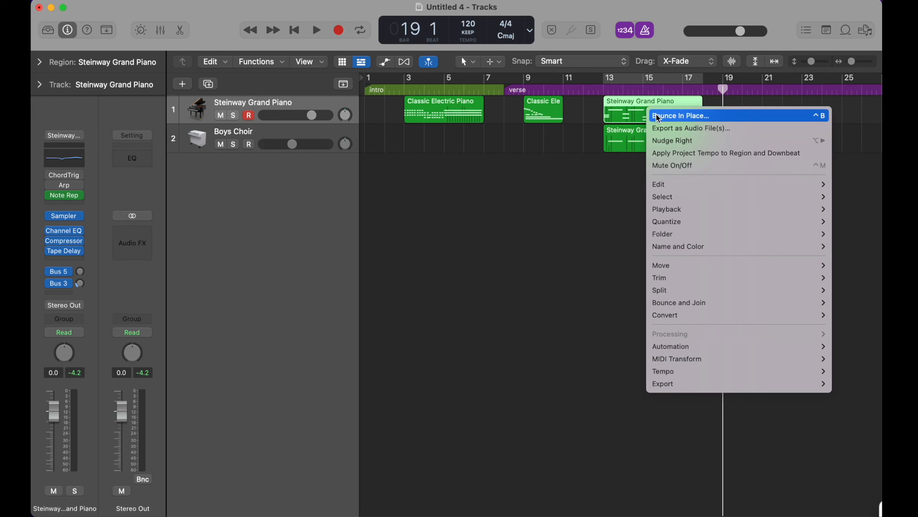
click(659, 116)
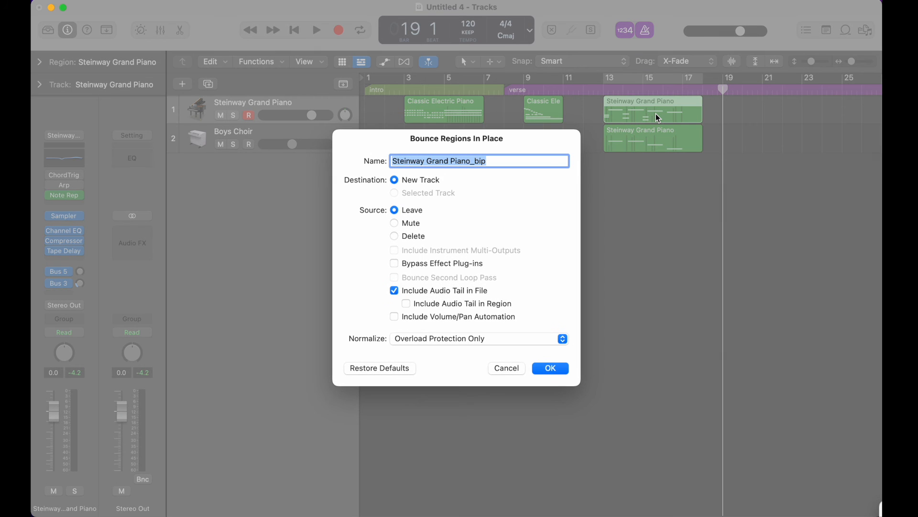
key(Return)
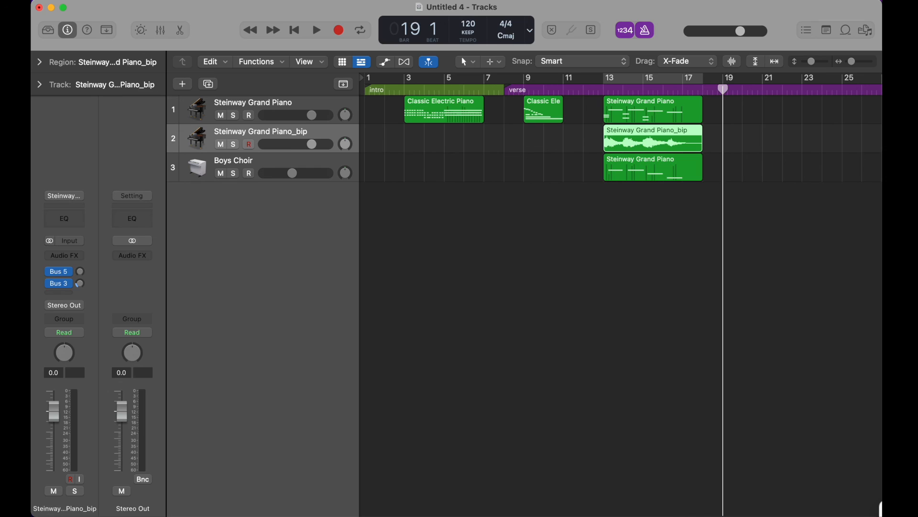
Step: Solo the bounced piano track, reverse its audio region, and play it from bar 13
click(235, 144)
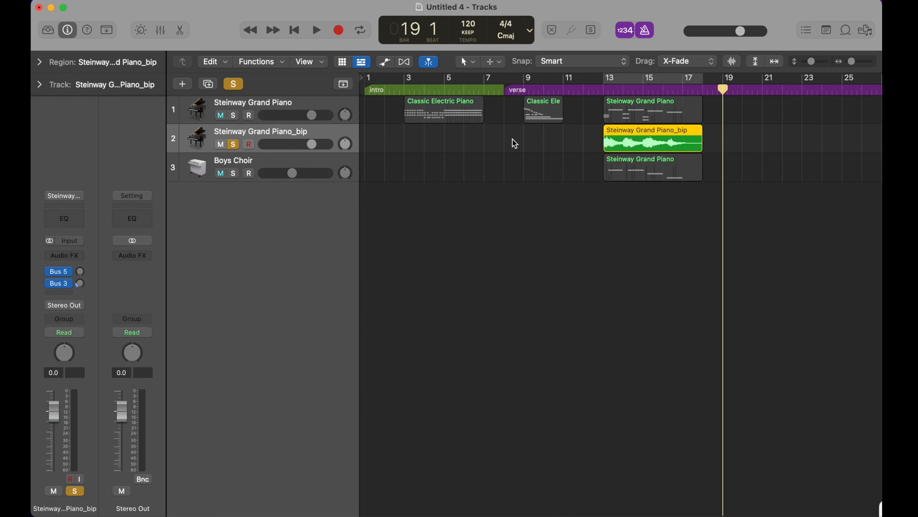
click(602, 89)
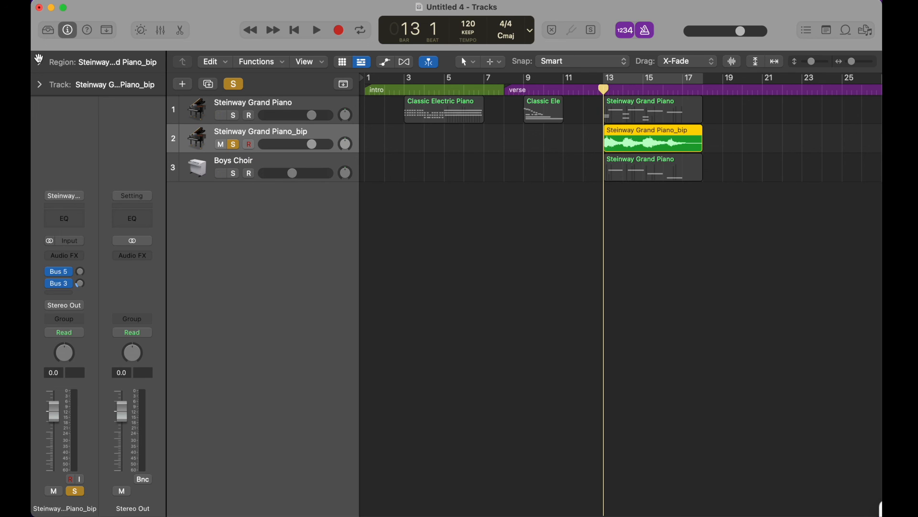
click(39, 62)
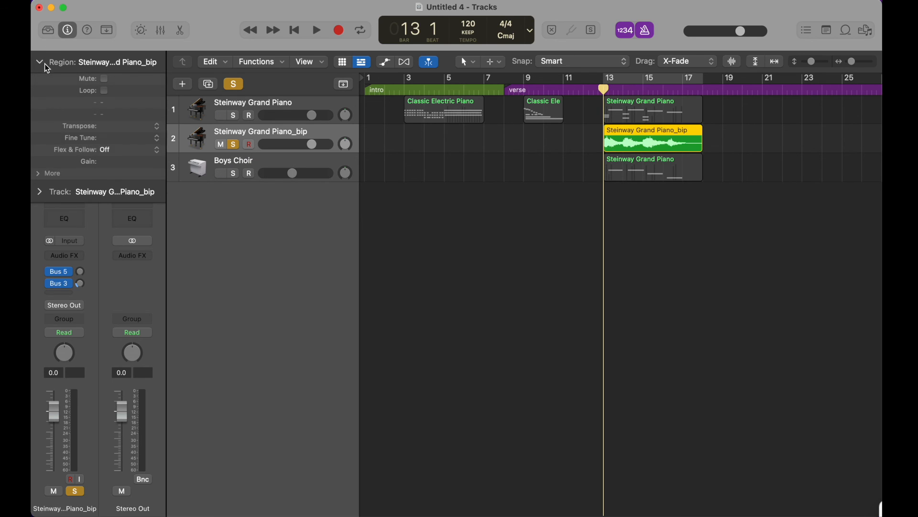
click(39, 174)
click(105, 258)
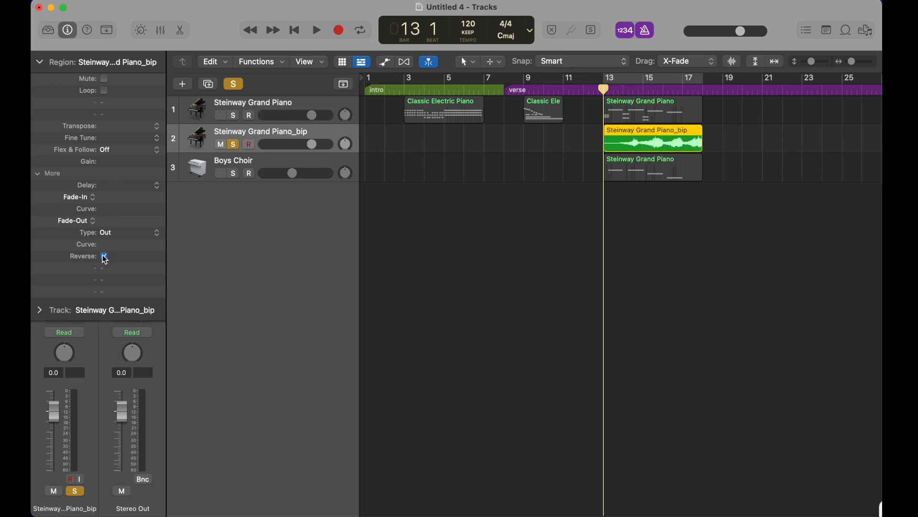
key(space)
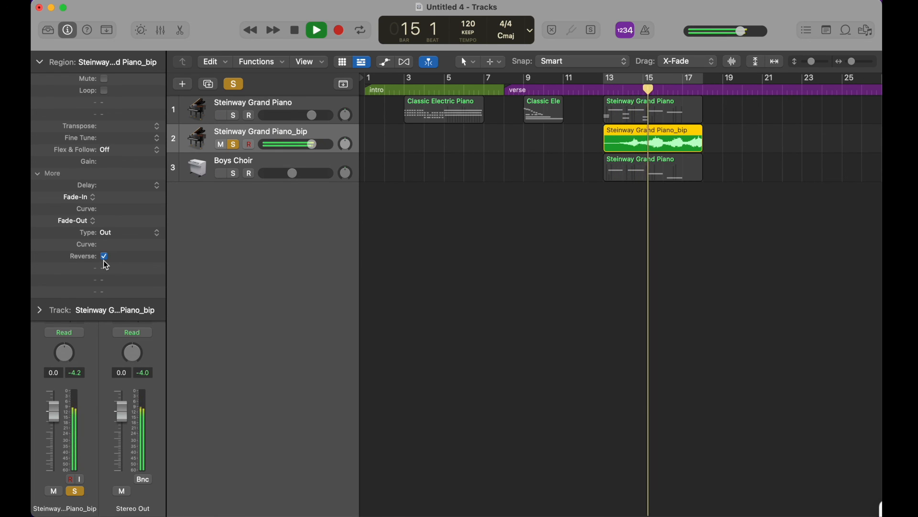
Step: Turn the bounced region's Reverse off to compare it with the original direction, and turn Reverse back on
click(104, 257)
key(space)
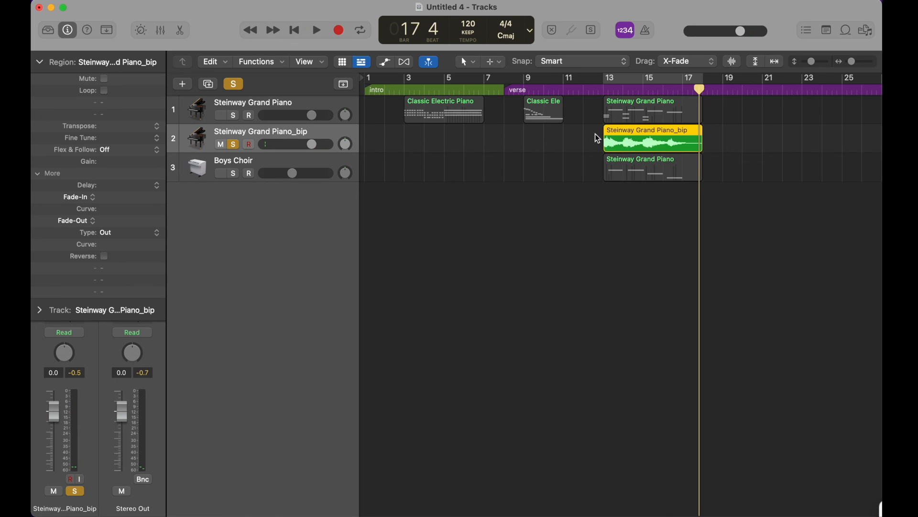
click(104, 257)
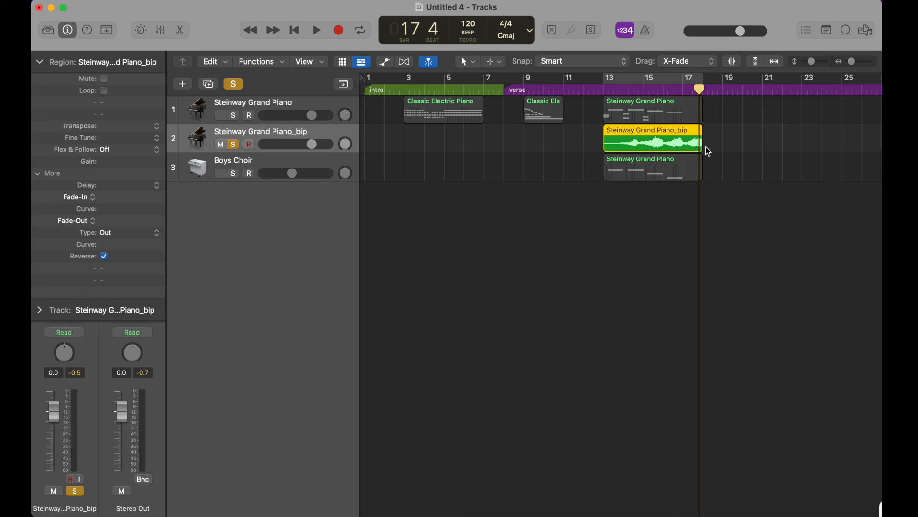
Step: Draw a fade-out of 3152 at the end of the bounced region with the Fade tool and change it to Slow Down
key(t)
key(Escape)
key(t)
key(a)
drag(708, 143, 671, 140)
right_click(671, 137)
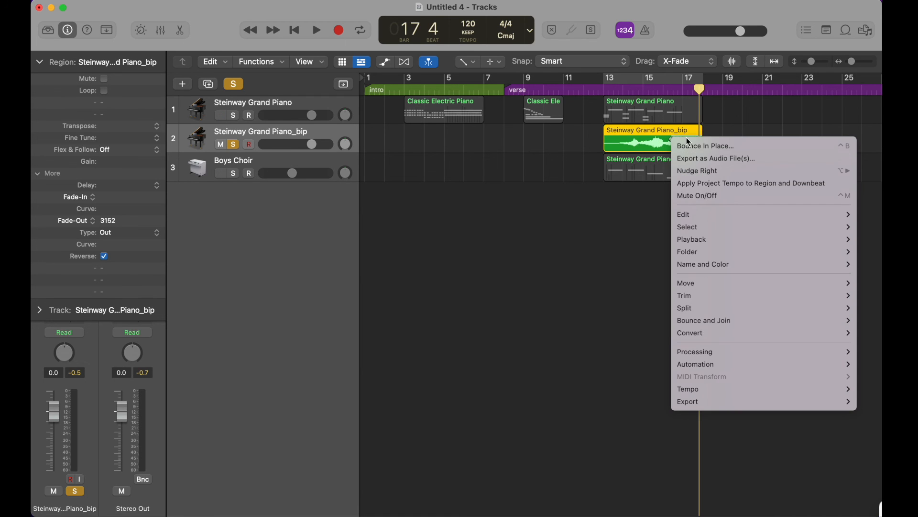
click(744, 111)
right_click(696, 143)
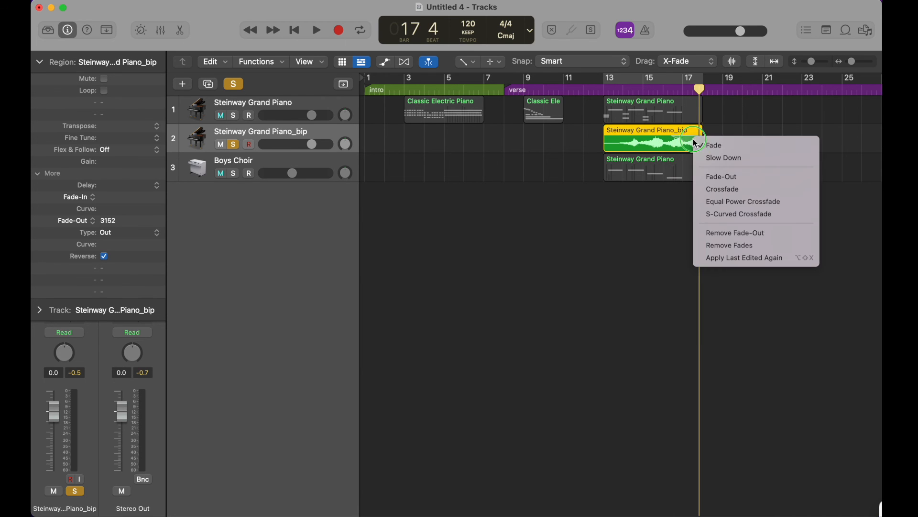
click(723, 158)
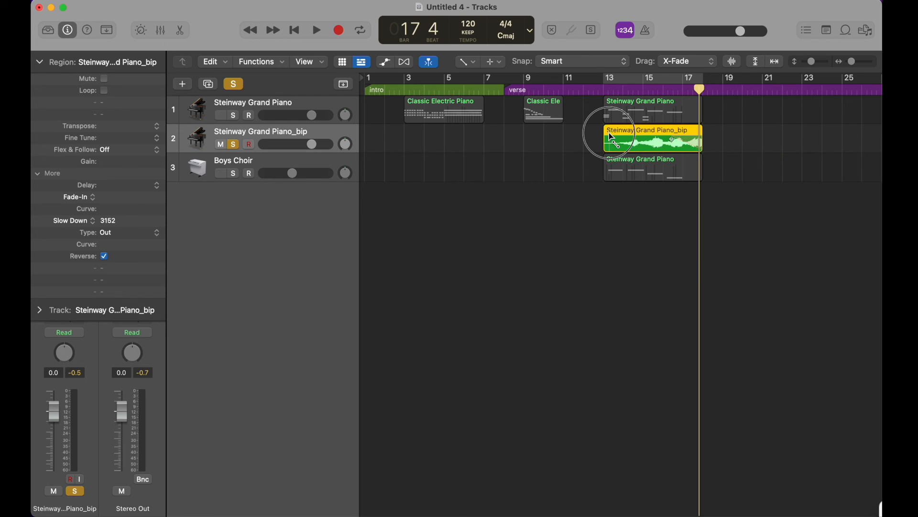
Step: Draw a fade-in of 3816 at the start of the bounced region and change it to Speed Up
drag(612, 137, 624, 143)
right_click(624, 143)
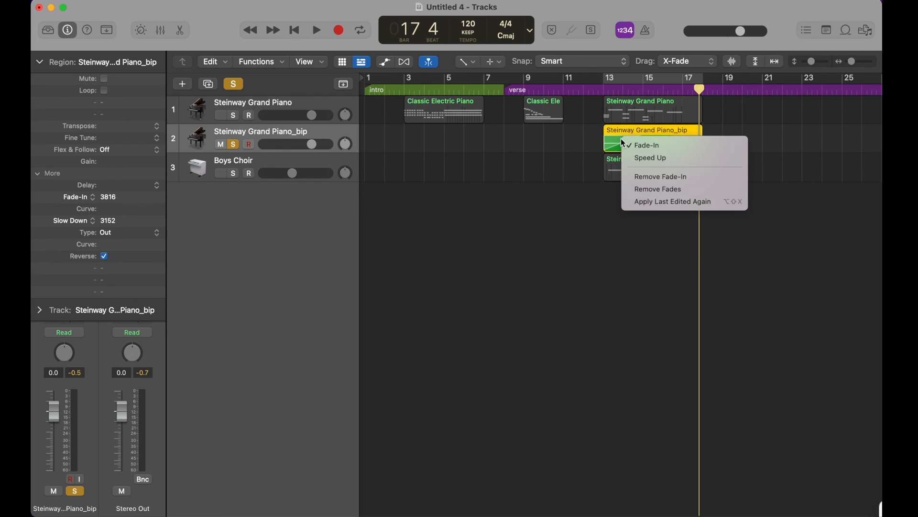
click(652, 158)
Step: Play the bounced region from bar 13 to hear the speed changes, and unsolo its track
click(604, 89)
key(space)
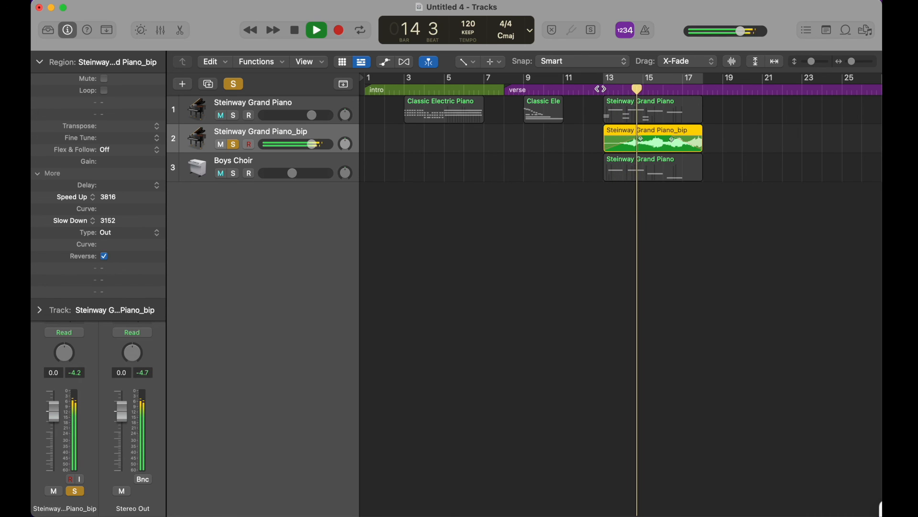
key(space)
key(s)
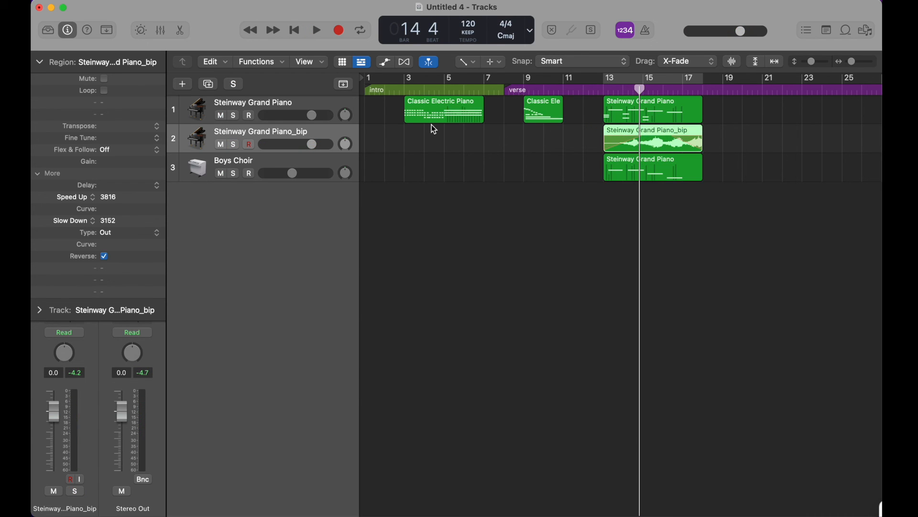
Step: Open the Classic Electric Piano region at bar 3 in the Piano Roll and hide the inspector
click(421, 108)
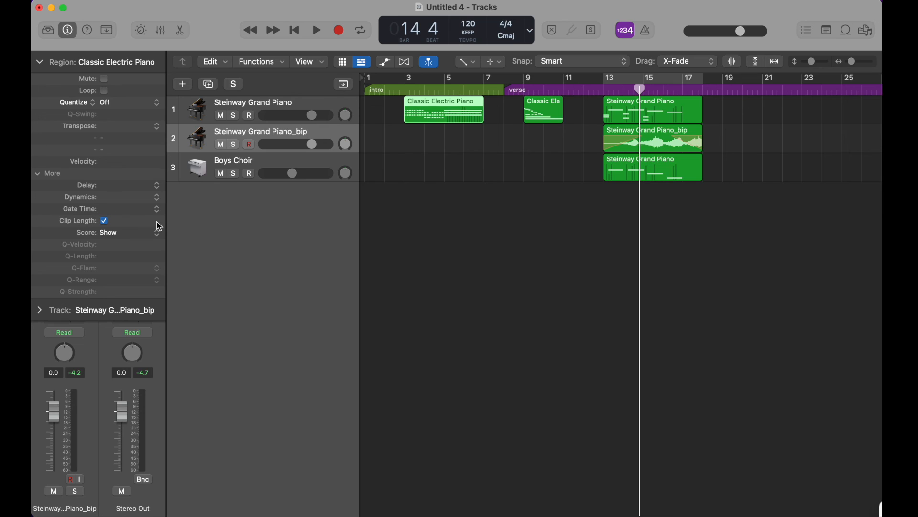
double_click(419, 116)
key(i)
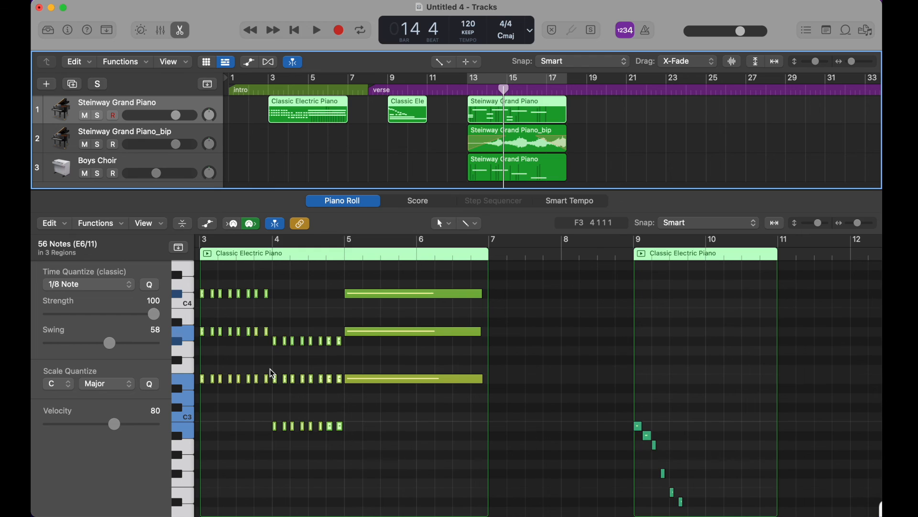
scroll(271, 373, up, 3)
scroll(318, 374, up, 3)
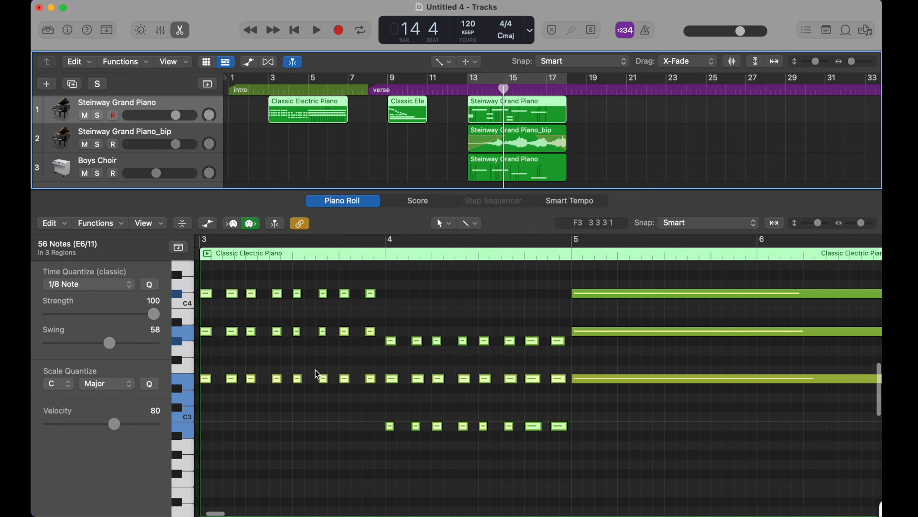
scroll(318, 374, up, 1)
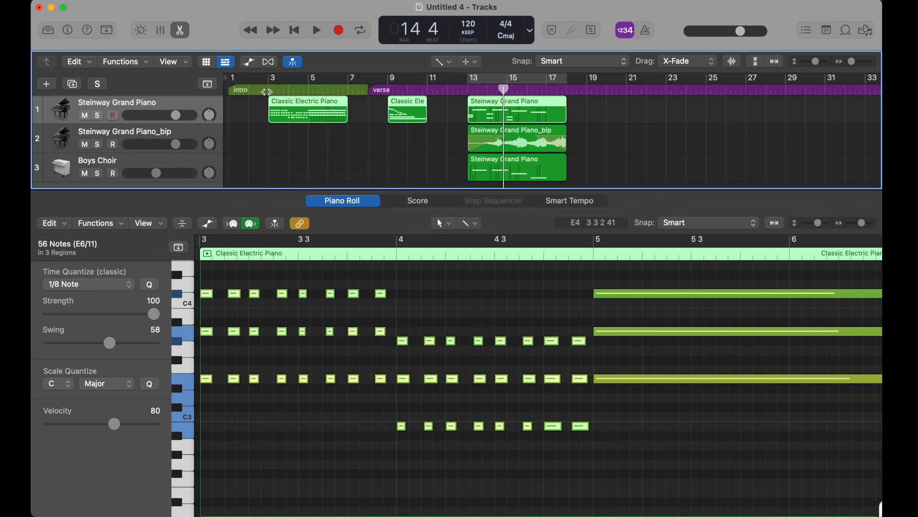
Step: Play briefly from bar 3, and bypass Note Repeater in the Steinway Grand Piano channel strip
click(268, 92)
key(space)
key(space)
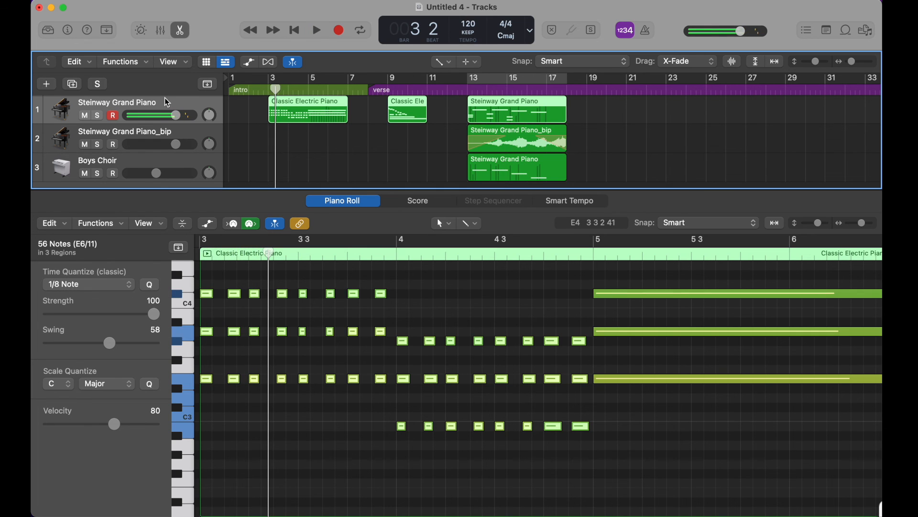
key(i)
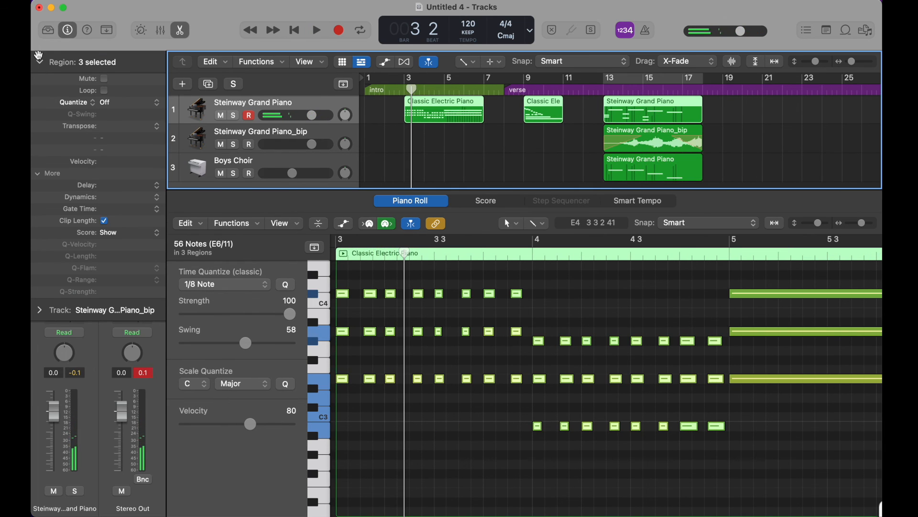
click(40, 62)
click(50, 196)
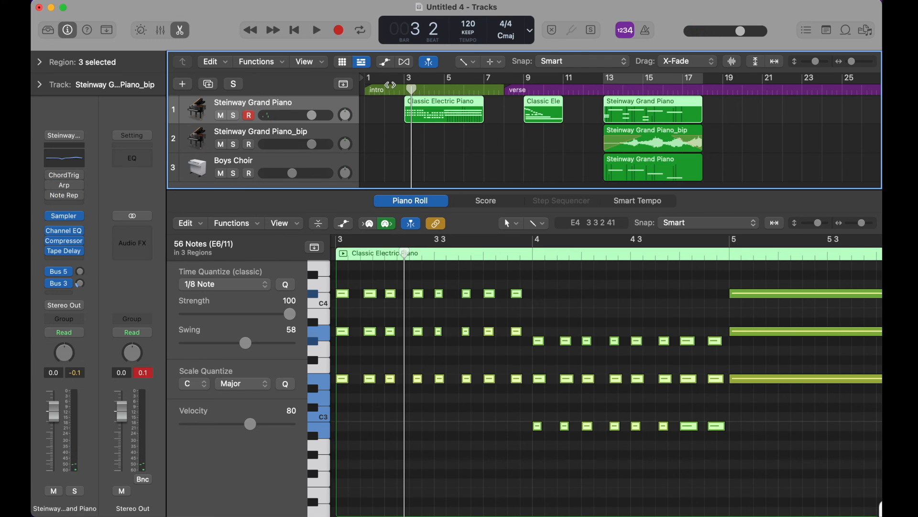
Step: Hide the inspector, replay the Classic Electric Piano region without Note Repeater, and return the playhead to bar 3
key(i)
click(268, 88)
key(space)
key(space)
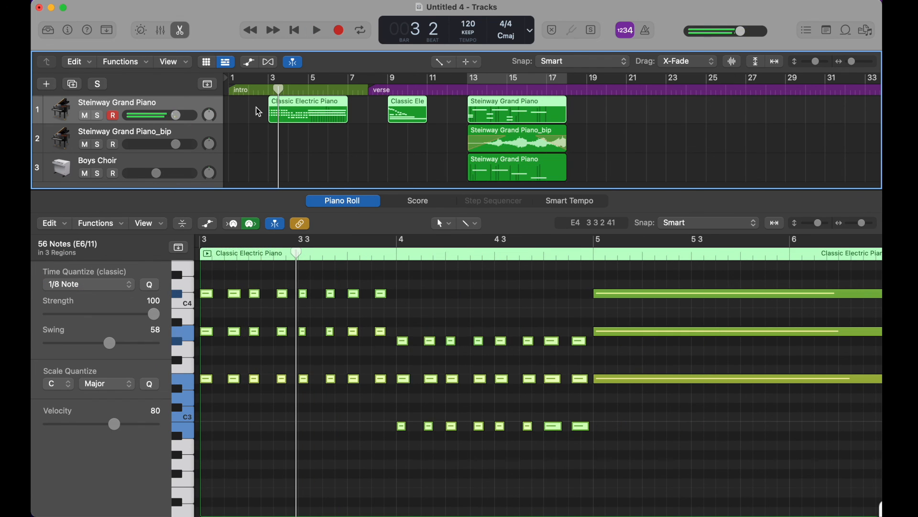
click(269, 90)
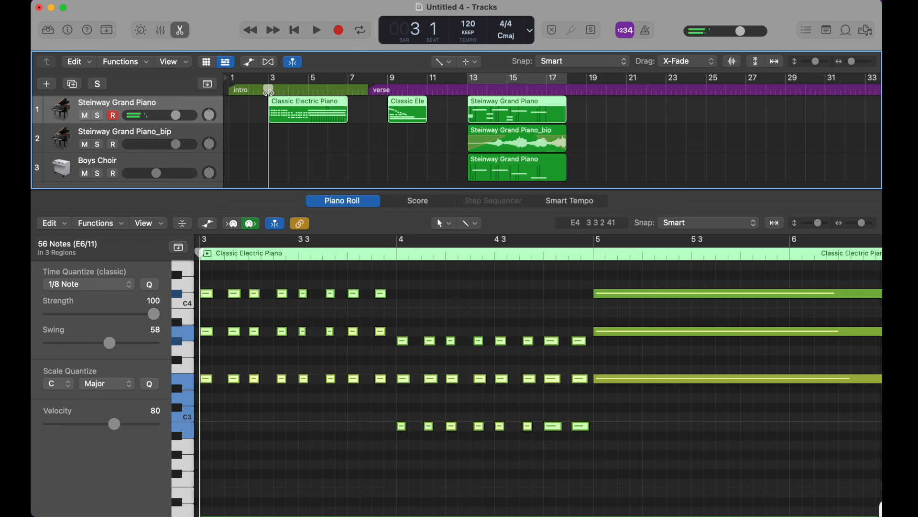
Step: Show the inspector's region parameters and set Quantize to 1/16 Note for the three selected regions
click(68, 30)
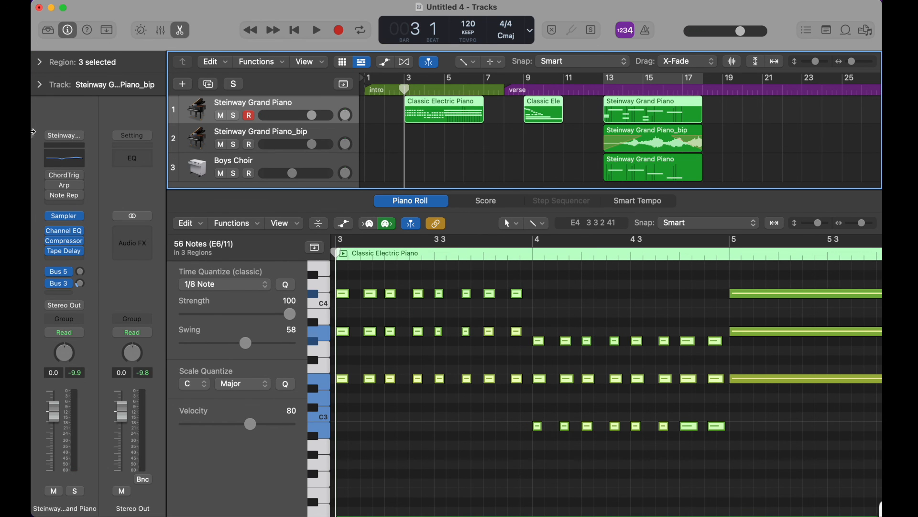
click(39, 63)
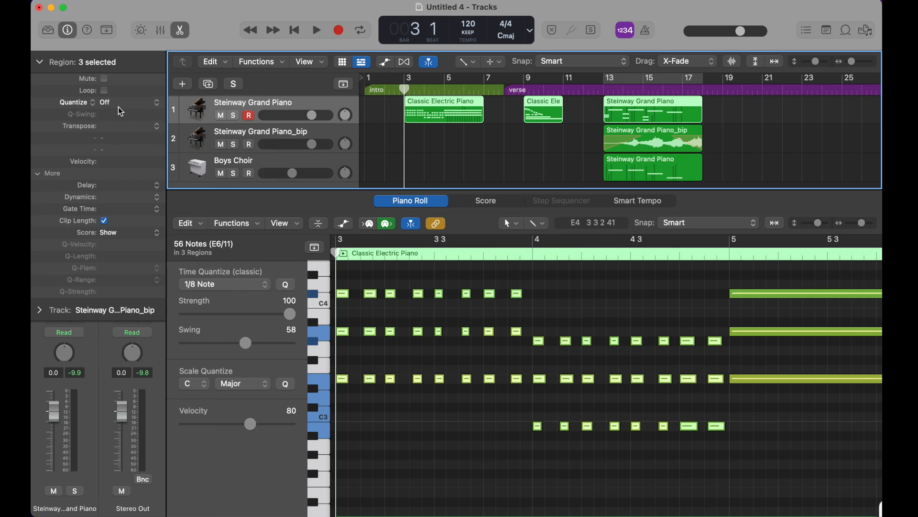
click(119, 104)
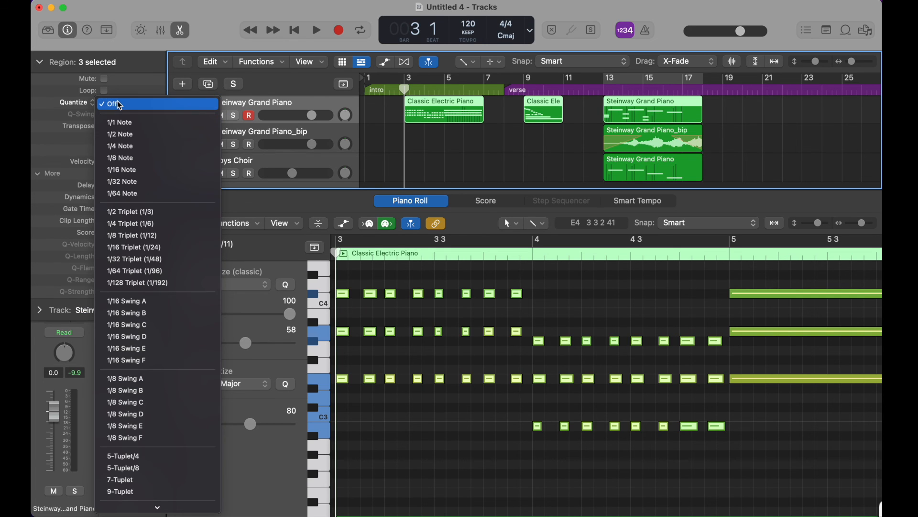
click(140, 171)
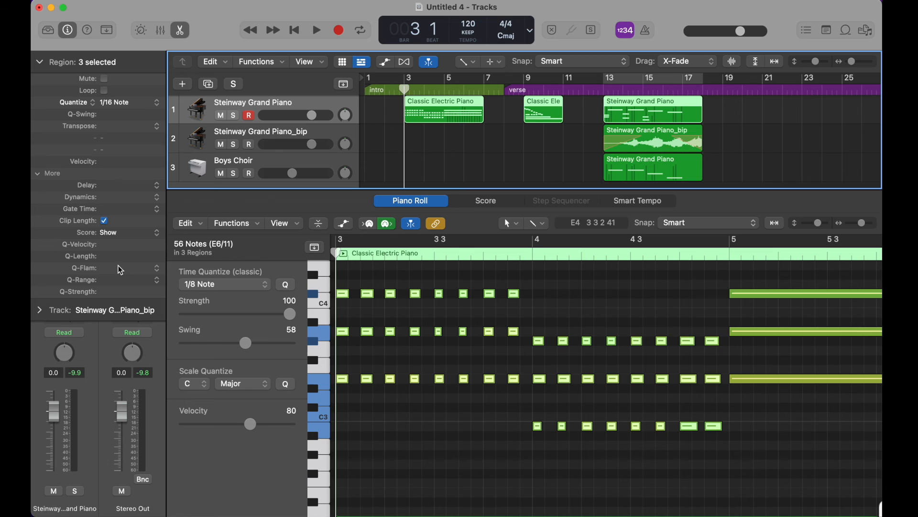
Step: Set the selected regions' Q-Flam to +68 ticks and play the Classic Electric Piano region from bar 3 to hear it
drag(123, 273, 123, 232)
key(space)
key(space)
drag(117, 267, 114, 246)
key(space)
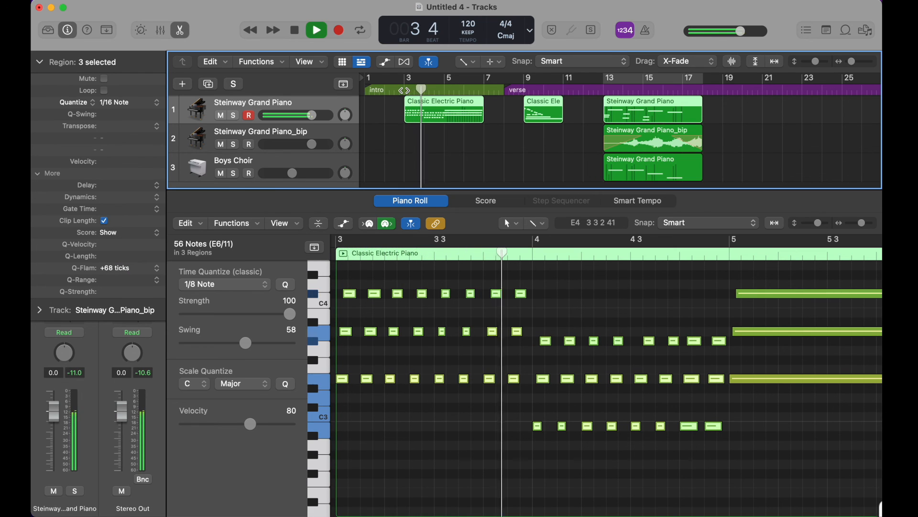
key(space)
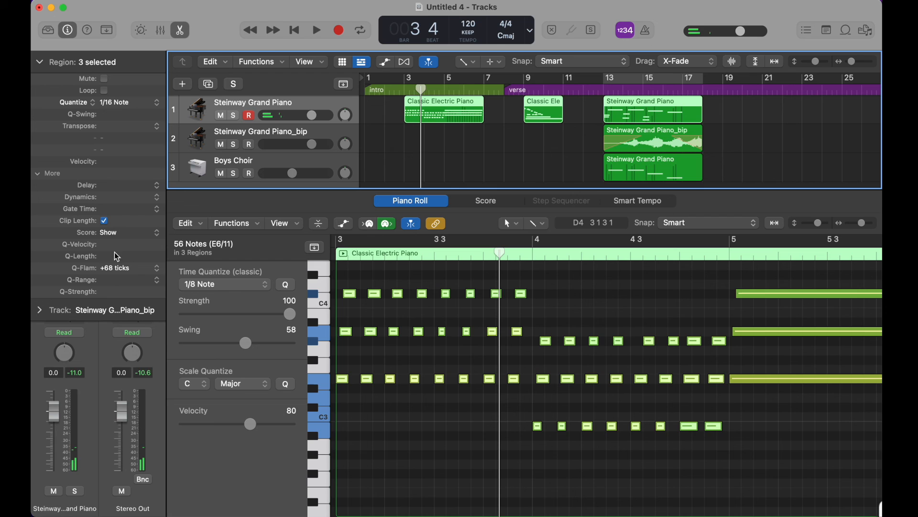
Step: Set the selected regions' Q-Flam to -123 ticks and play the result from bar 3
drag(111, 272, 103, 486)
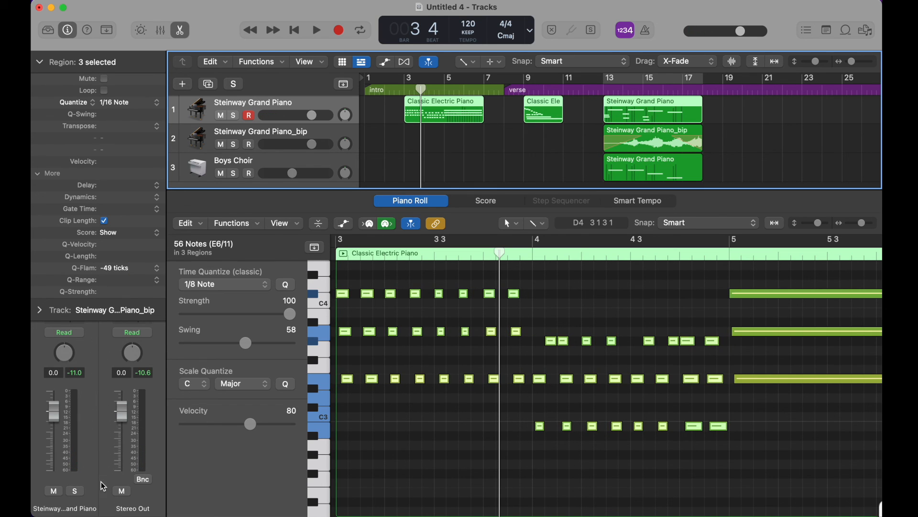
key(space)
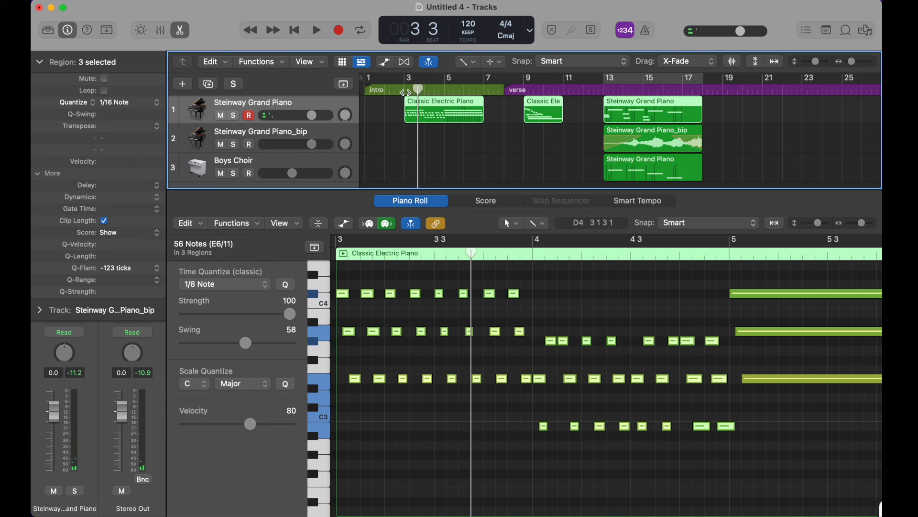
click(405, 92)
key(space)
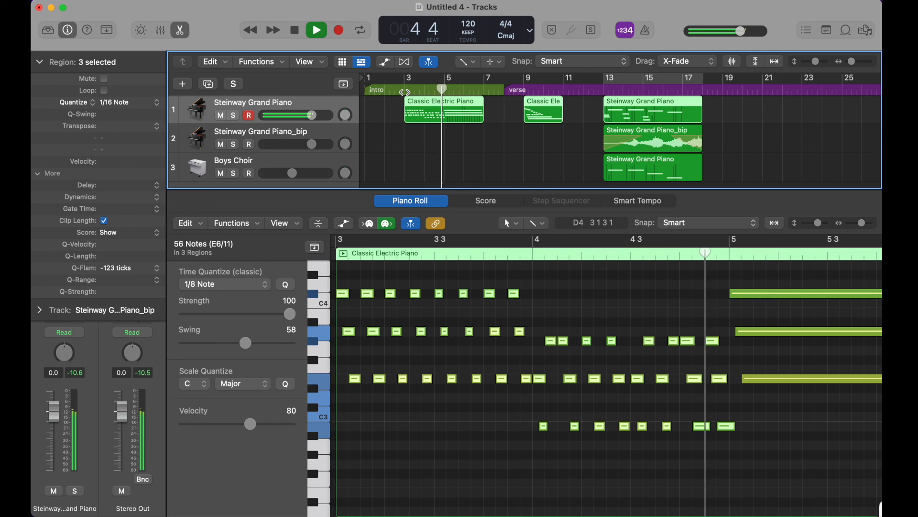
Step: Stop playback and hide both the inspector and the Piano Roll editor
key(space)
key(i)
key(e)
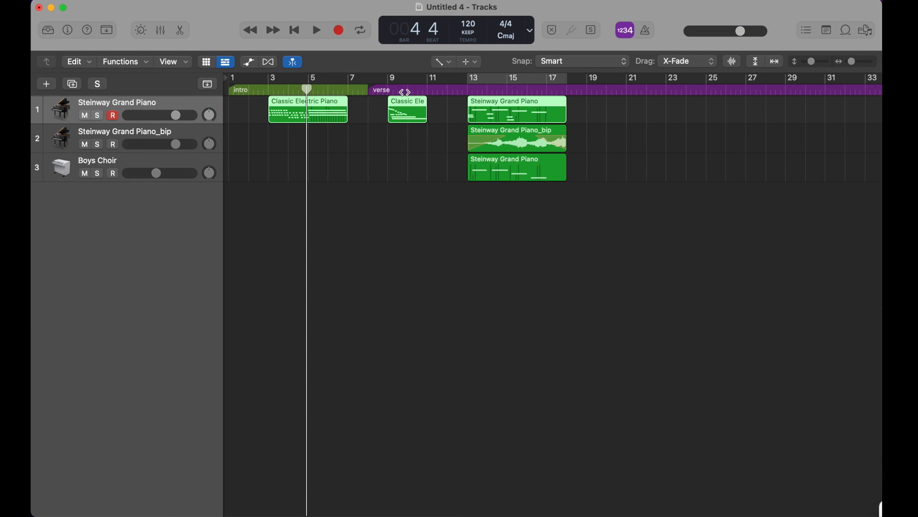